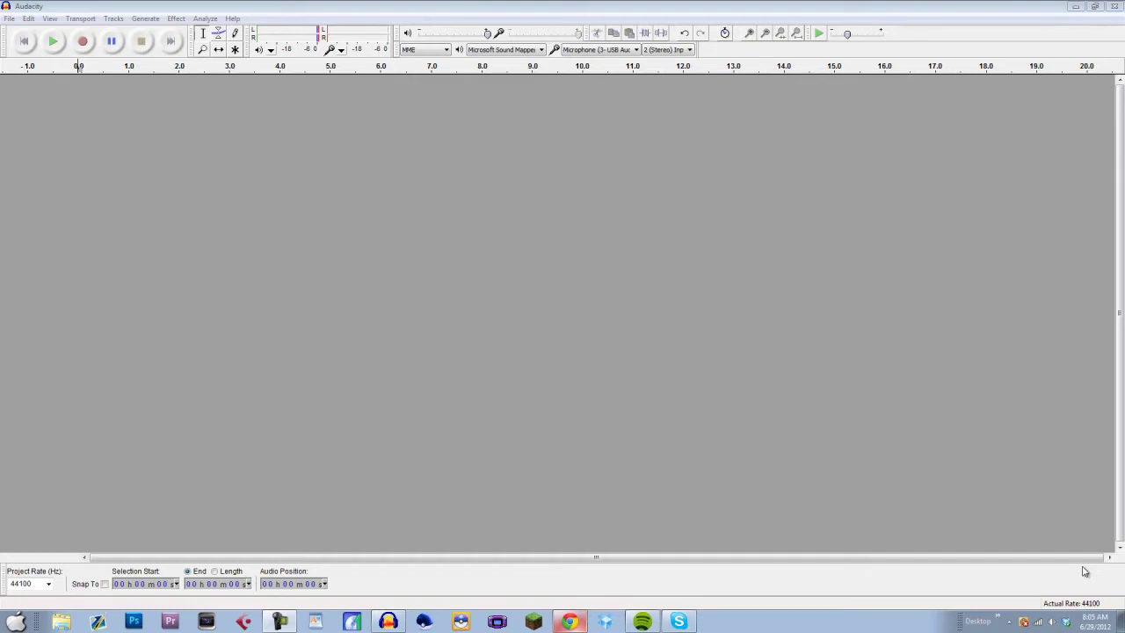
Review the audio device preferences and keep the recording channels at 2 (Stereo)
{"action": "left_click", "coordinate": [10, 19]}
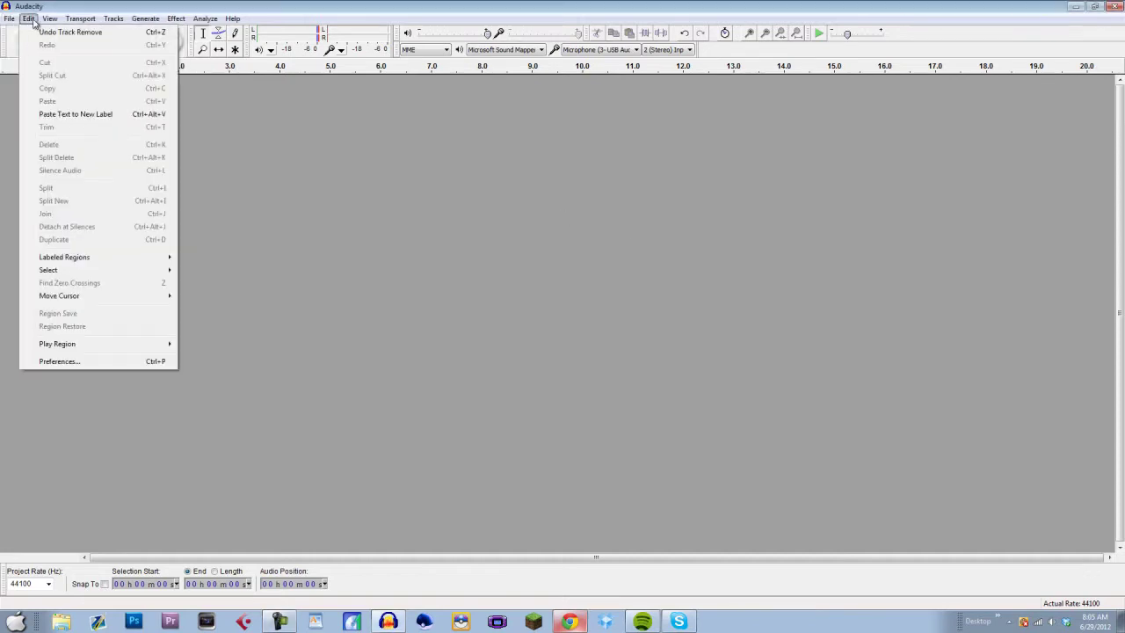
{"action": "mouse_move", "coordinate": [29, 18]}
{"action": "left_click", "coordinate": [82, 362]}
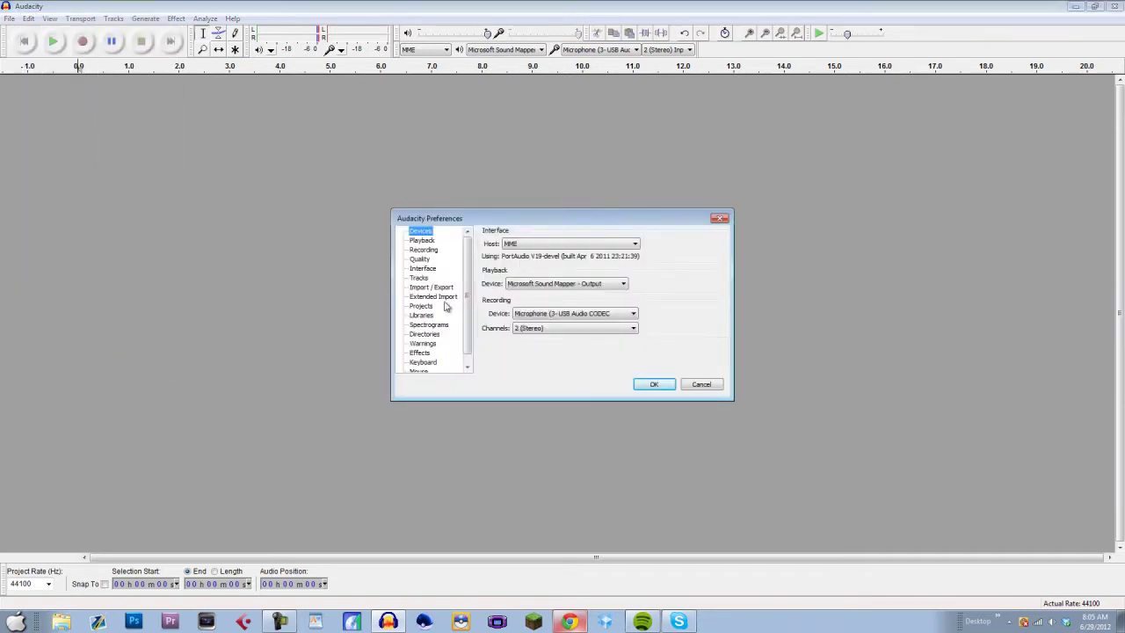
{"action": "left_click", "coordinate": [549, 331]}
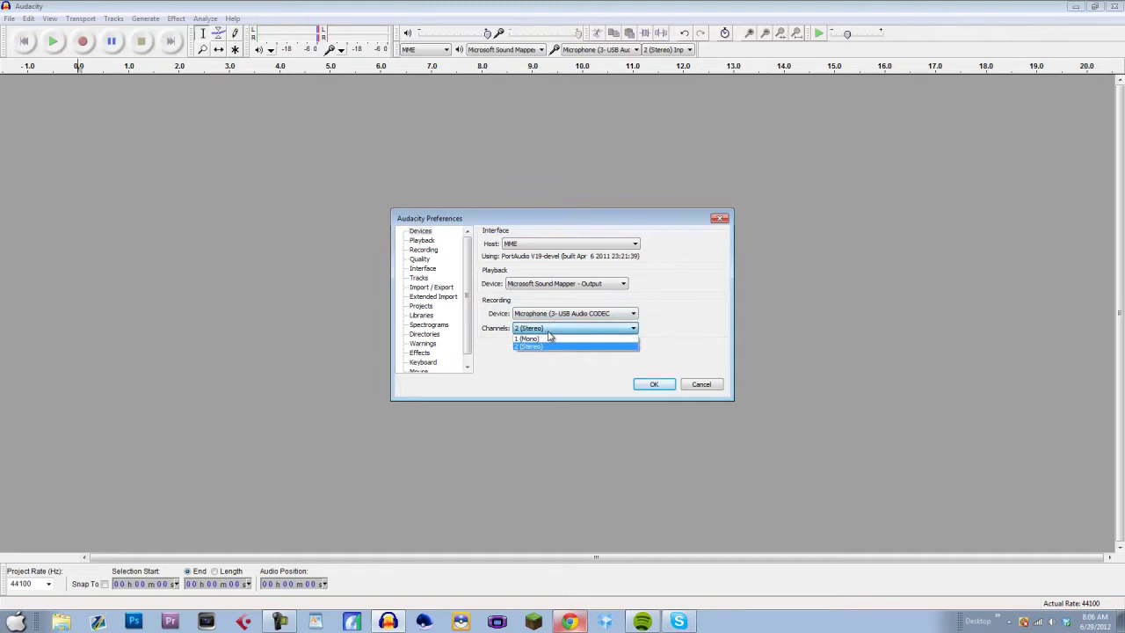
{"action": "left_click", "coordinate": [685, 310]}
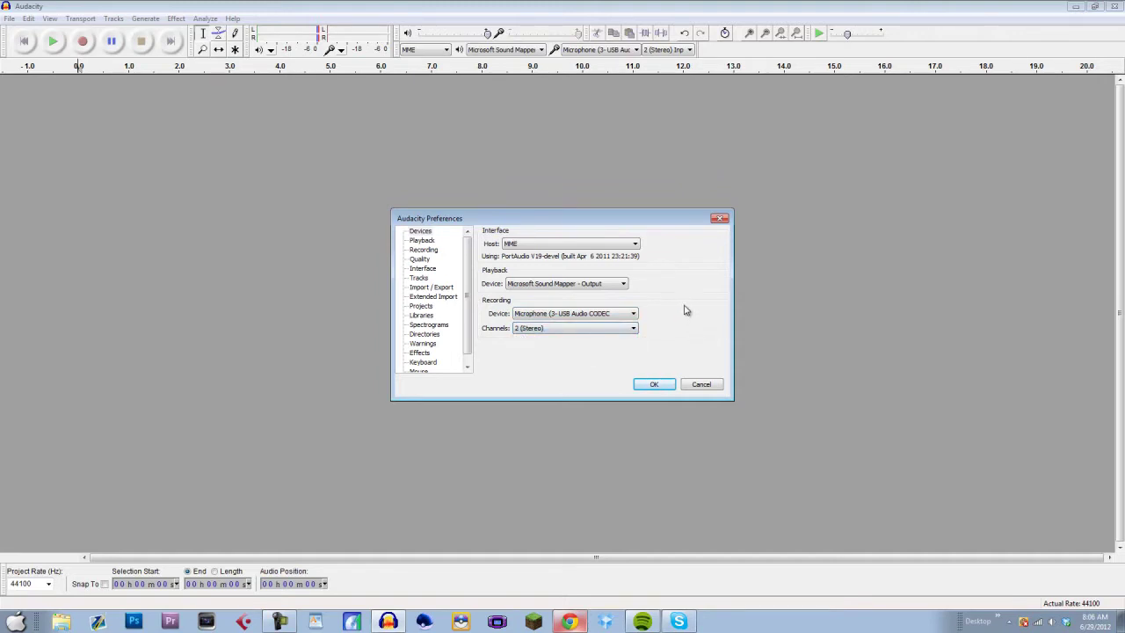
{"action": "left_click", "coordinate": [652, 386]}
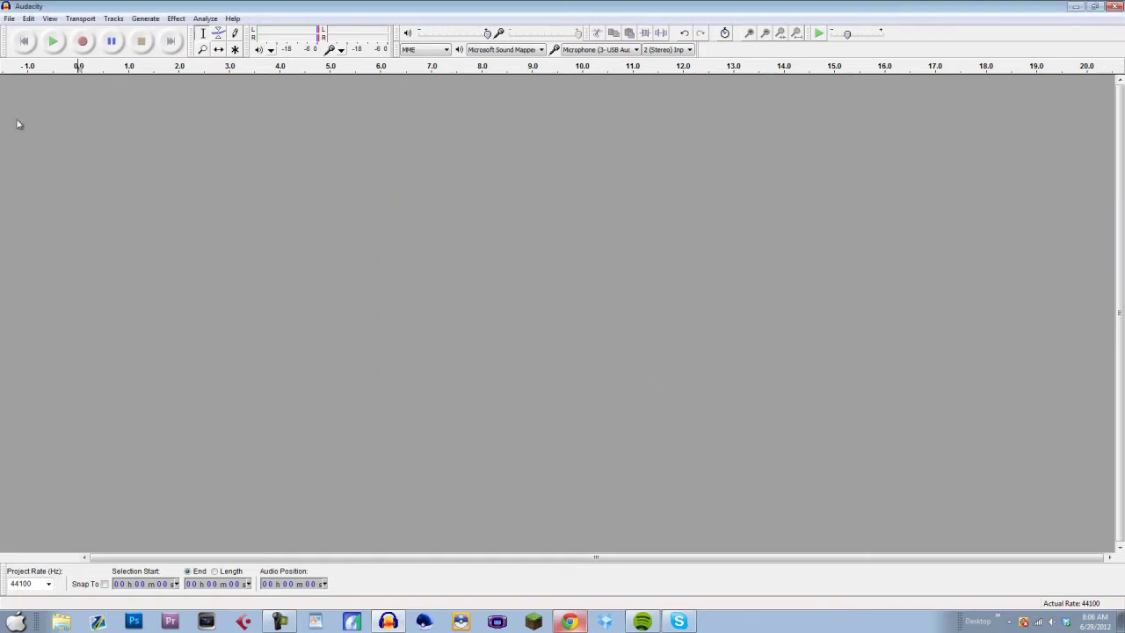
Record a stereo voice track about 25 seconds long with a silent pause between roughly 13 and 17 seconds
{"action": "left_click", "coordinate": [82, 43]}
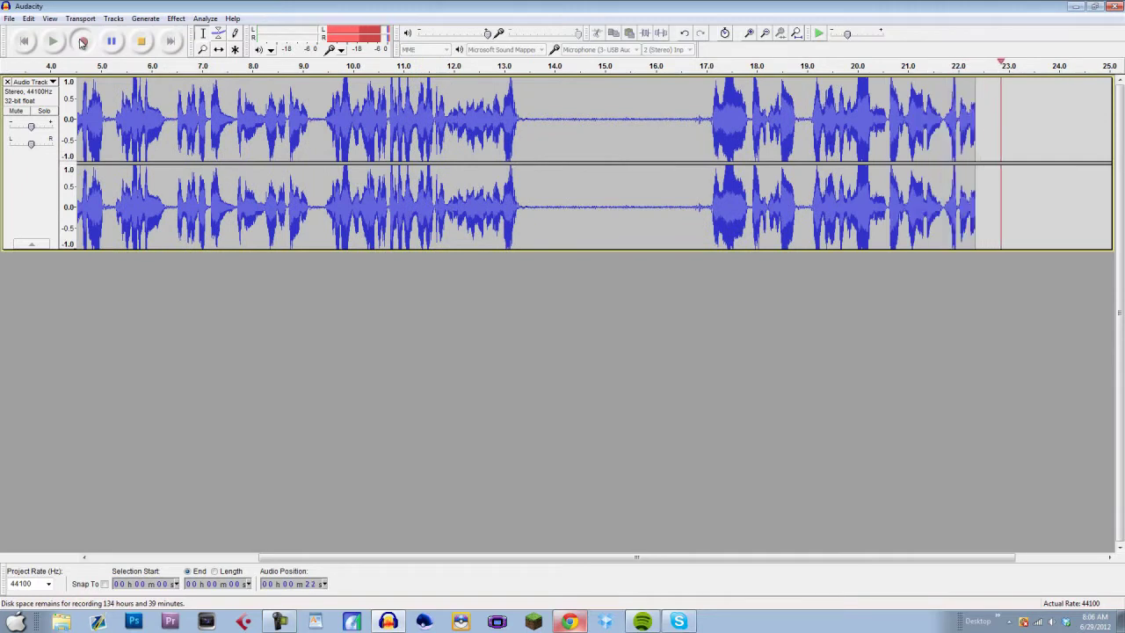
{"action": "left_click", "coordinate": [144, 42]}
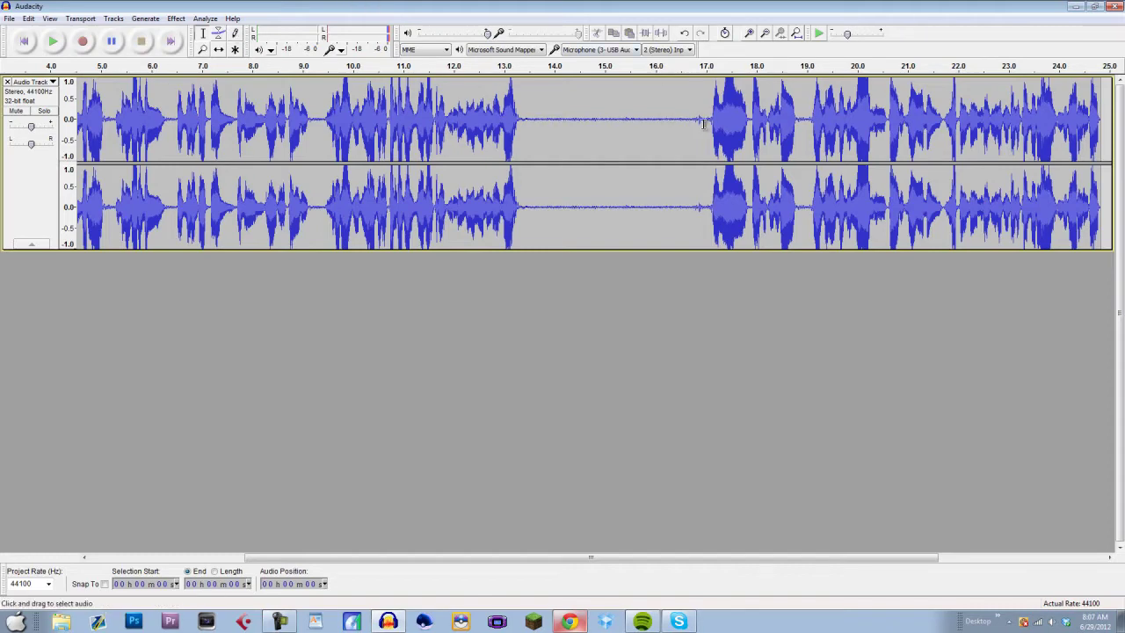
Capture a Noise Removal profile from the silent pause between about 13.4 and 16.9 seconds
{"action": "left_click_drag", "start_coordinate": [701, 123], "coordinate": [522, 133]}
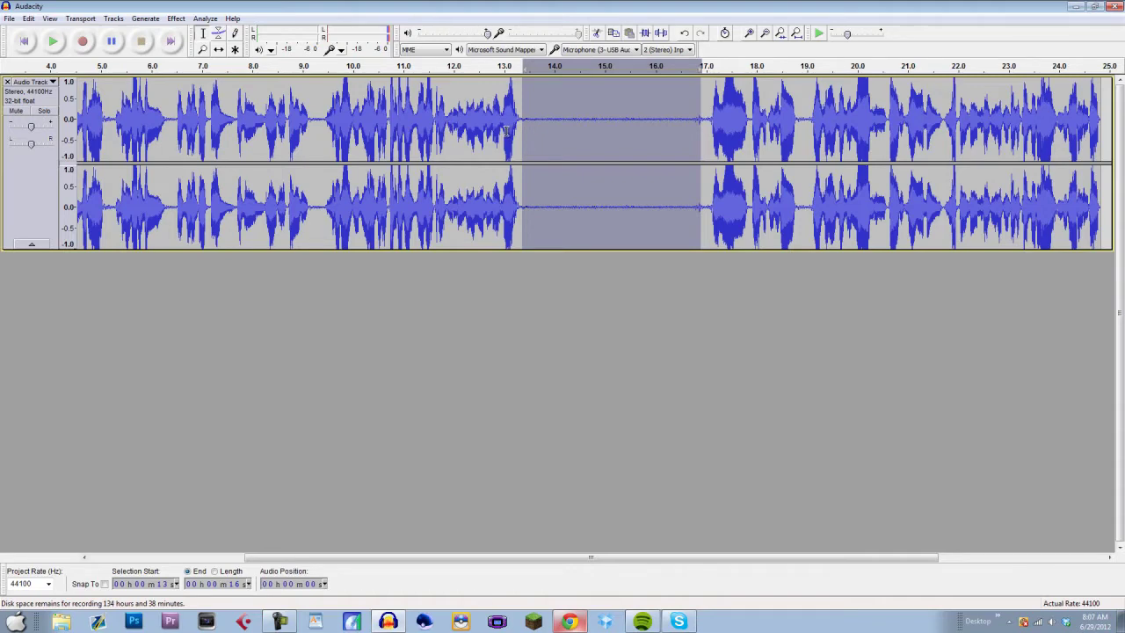
{"action": "left_click", "coordinate": [176, 19]}
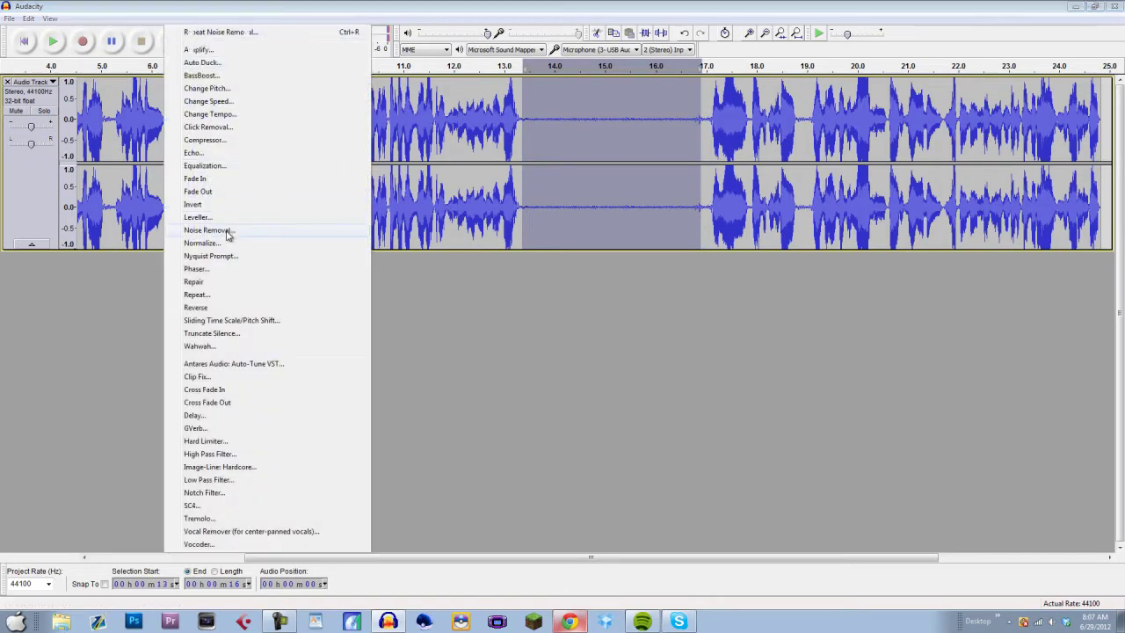
{"action": "left_click", "coordinate": [211, 230]}
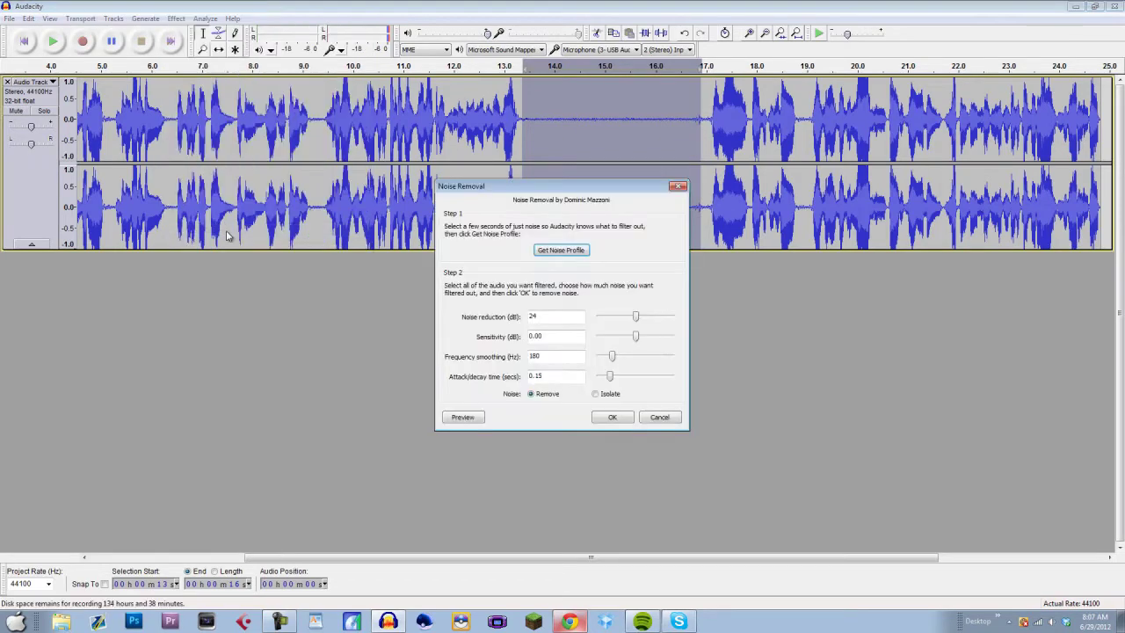
{"action": "left_click", "coordinate": [551, 252]}
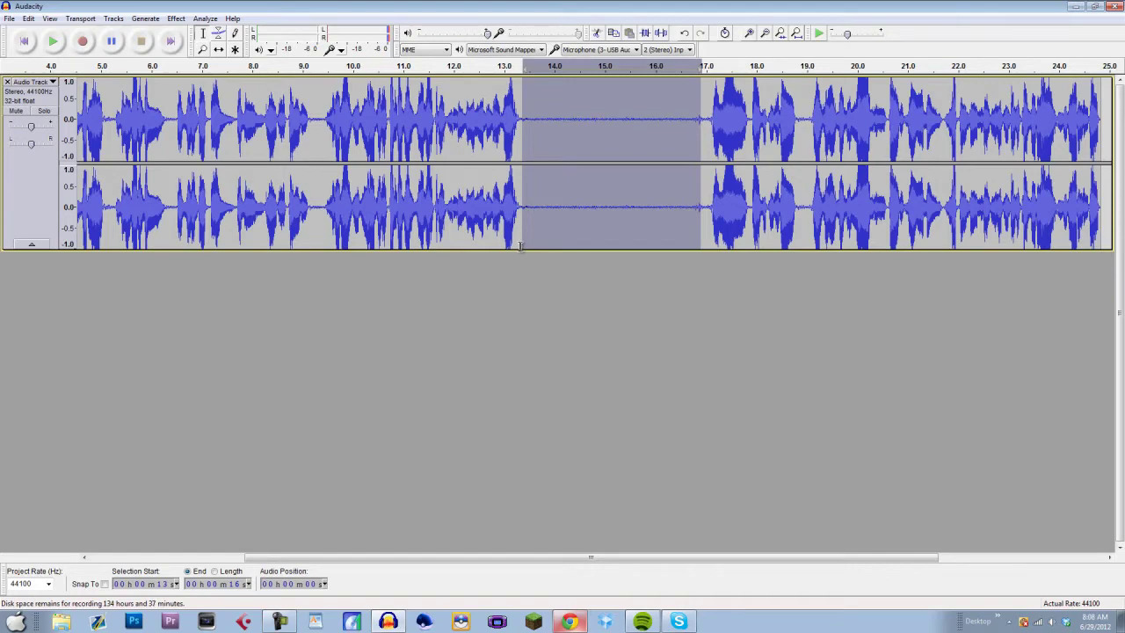
Play the unprocessed recording from about the 5-second mark and raise the headphone volume to hear the background noise
{"action": "left_click", "coordinate": [523, 278]}
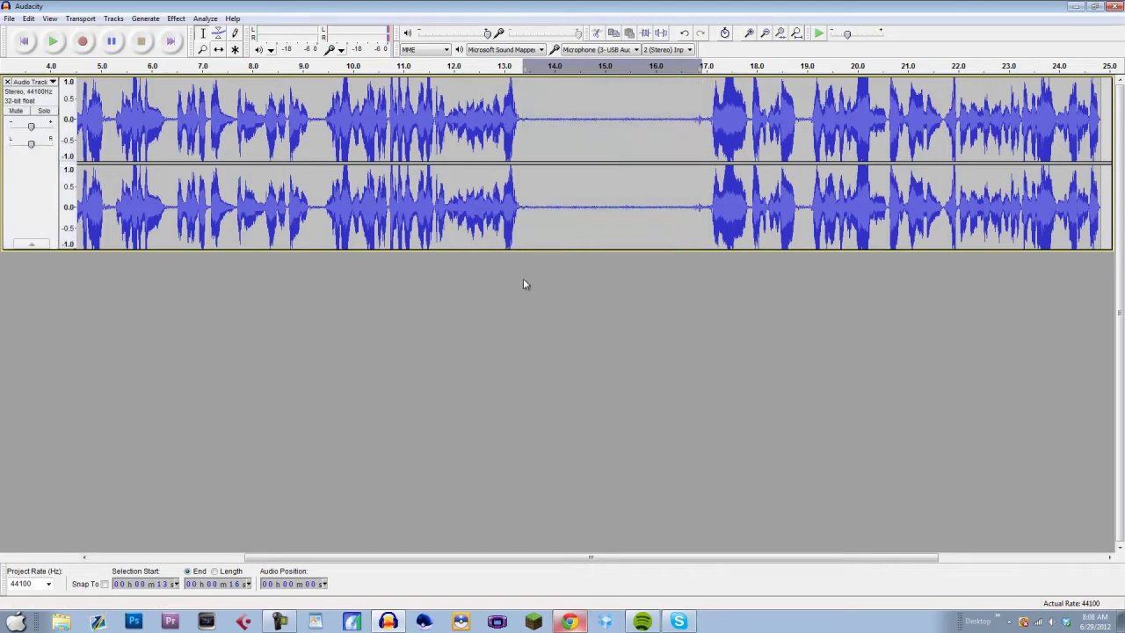
{"action": "left_click", "coordinate": [54, 42]}
{"action": "left_click", "coordinate": [559, 285]}
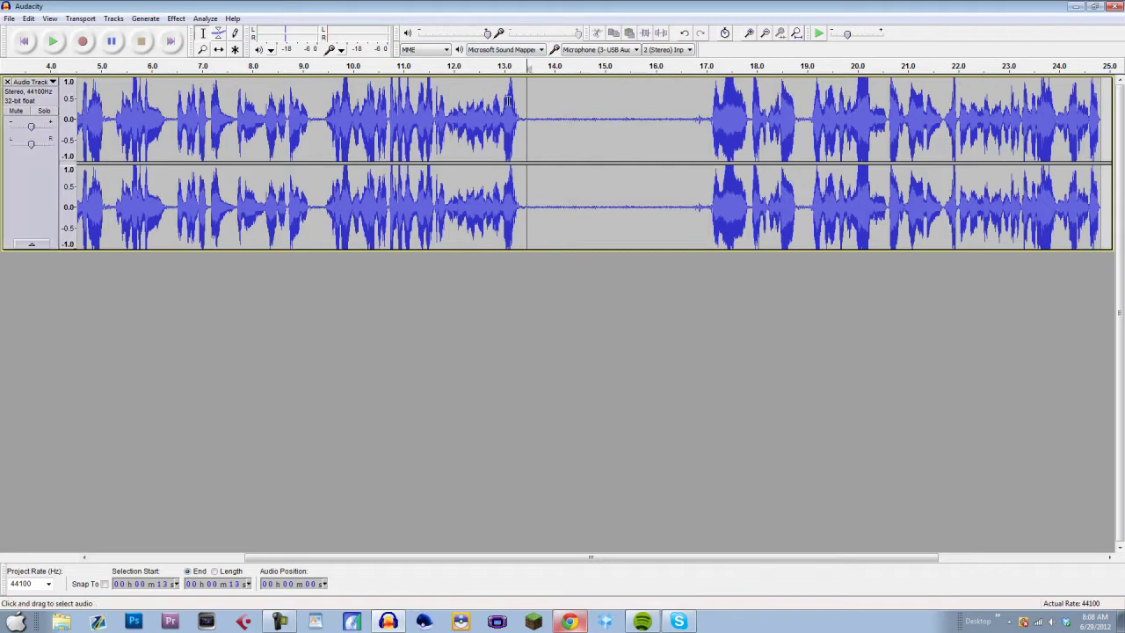
{"action": "left_click", "coordinate": [99, 67]}
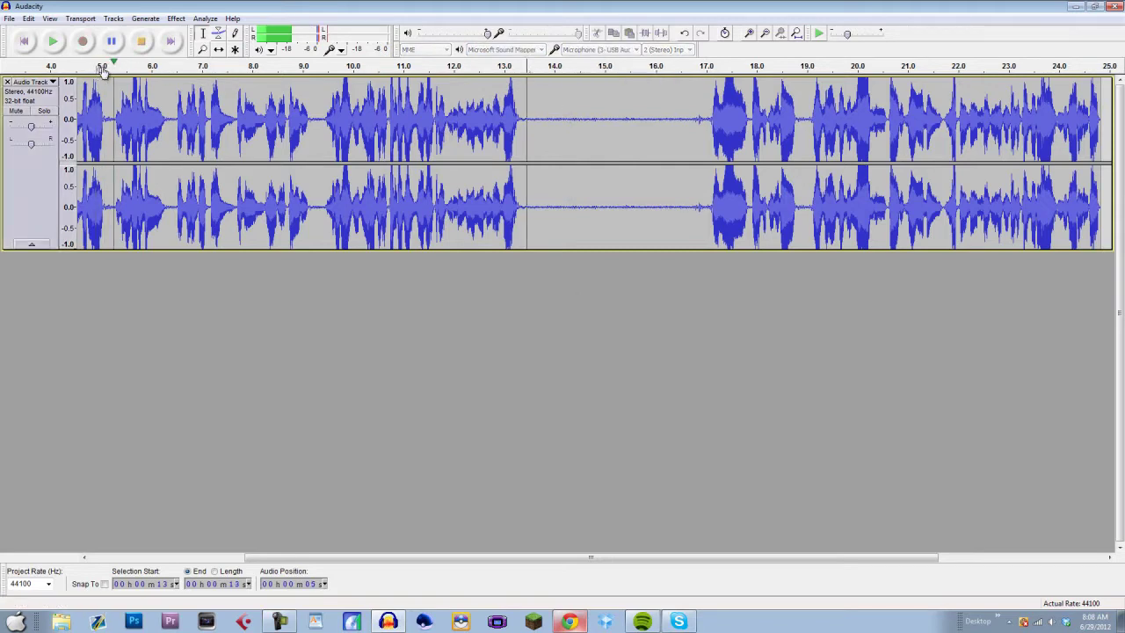
{"action": "left_click", "coordinate": [1051, 622]}
{"action": "mouse_move", "coordinate": [1069, 542]}
{"action": "left_mouse_down"}
{"action": "mouse_move", "coordinate": [1068, 510]}
{"action": "mouse_move", "coordinate": [1069, 528]}
{"action": "left_mouse_up"}
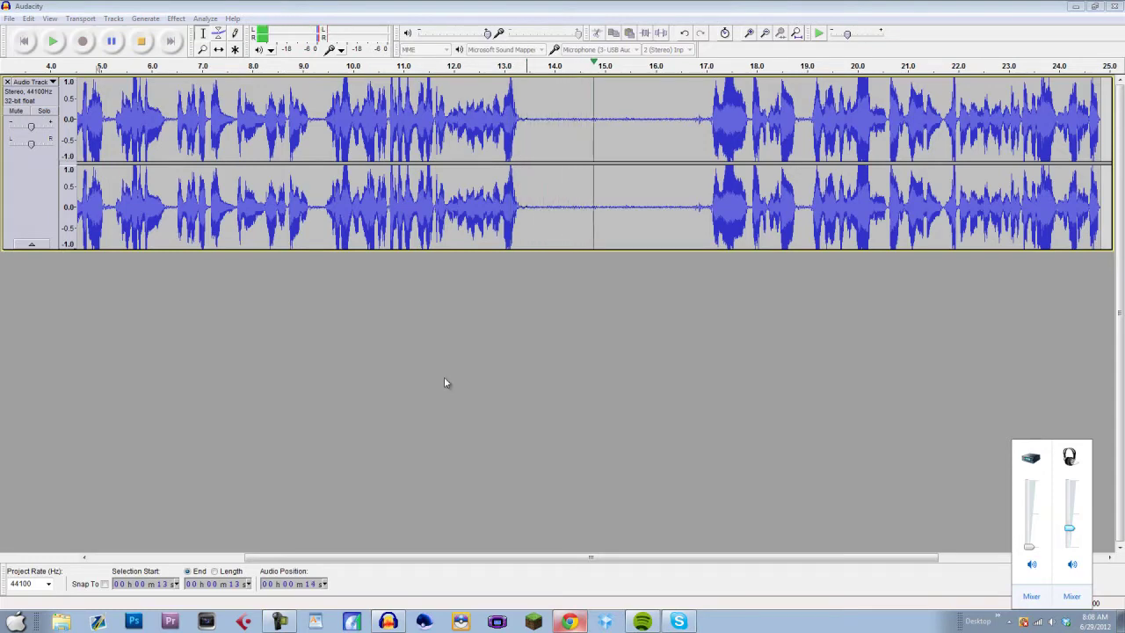
{"action": "left_click", "coordinate": [212, 454]}
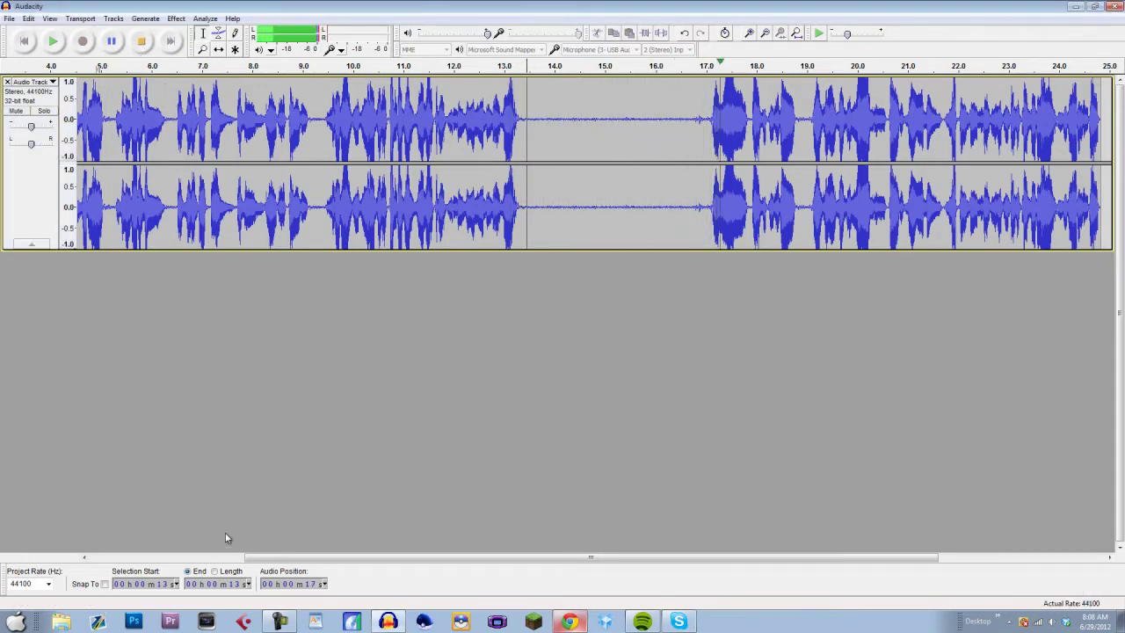
{"action": "left_click", "coordinate": [141, 43]}
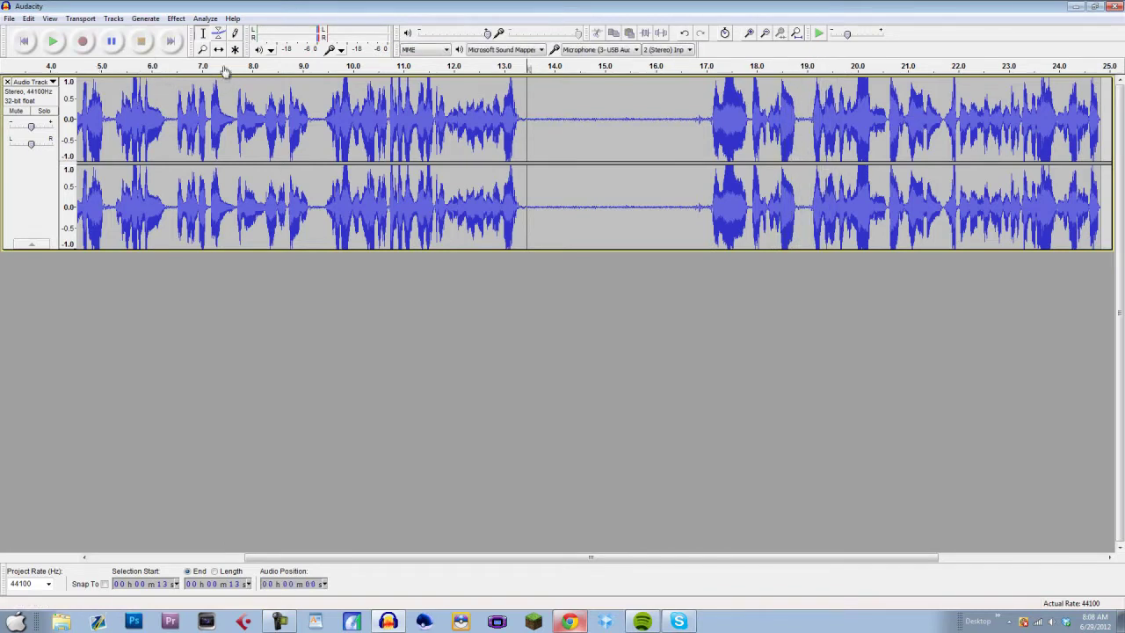
Listen to the silent pause from about the 13-second mark to judge its background noise, stopping playback each time
{"action": "left_click", "coordinate": [510, 68]}
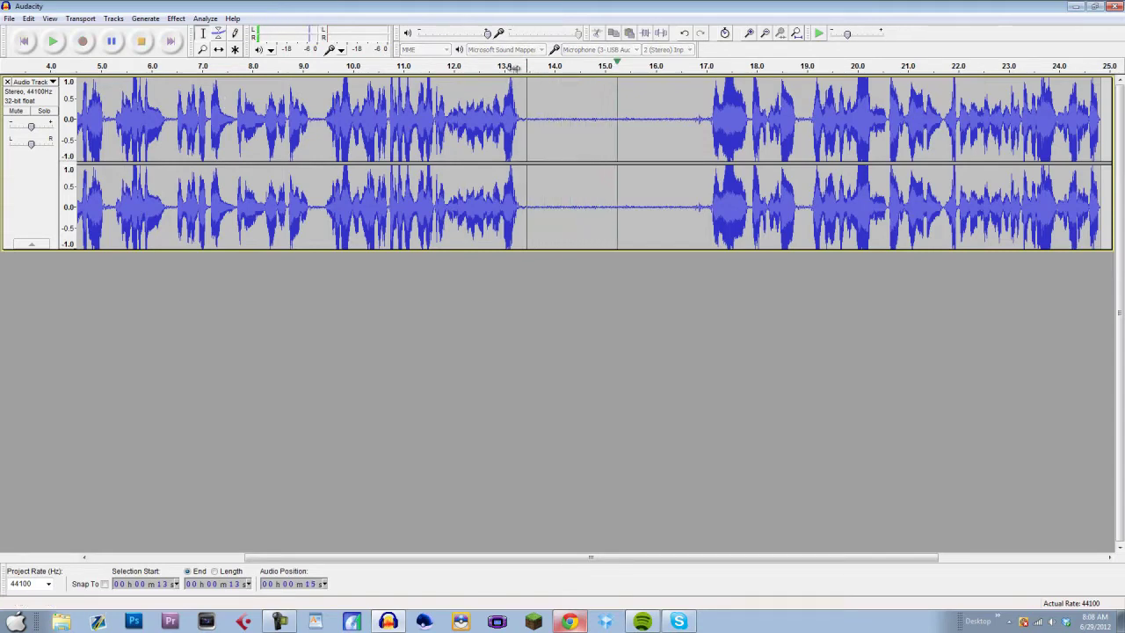
{"action": "key", "text": "space"}
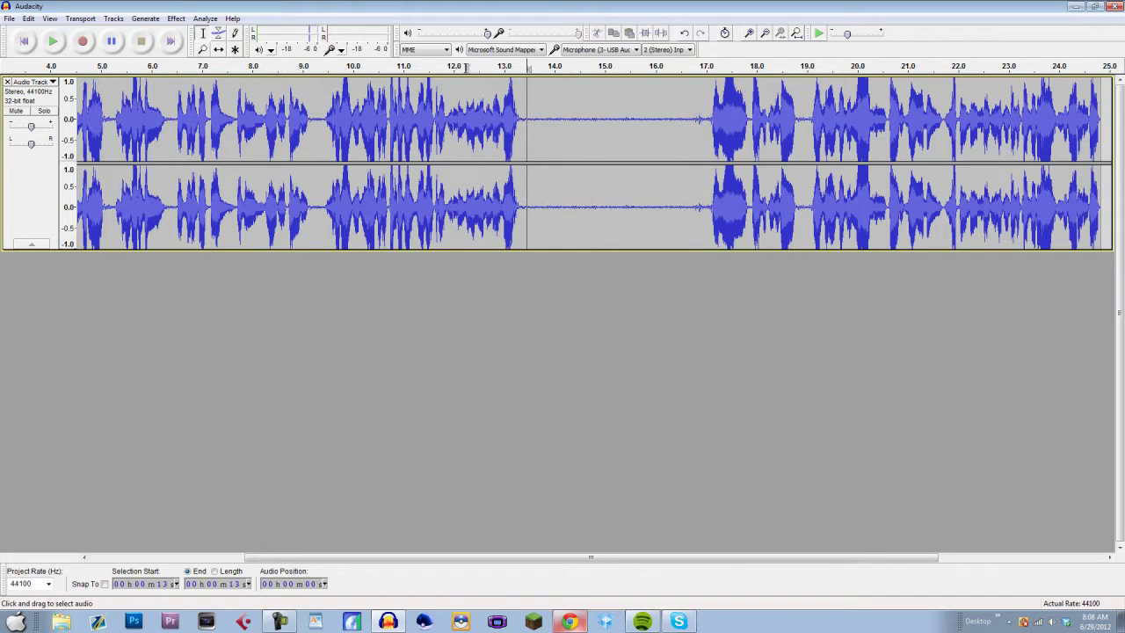
{"action": "left_click", "coordinate": [51, 40]}
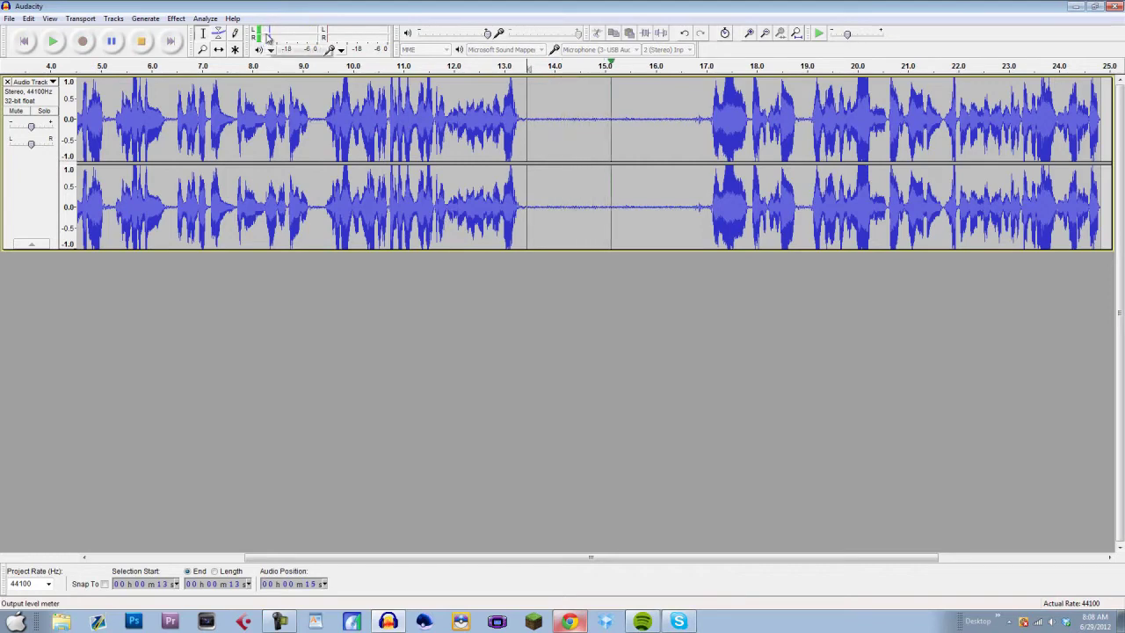
{"action": "left_click", "coordinate": [142, 41]}
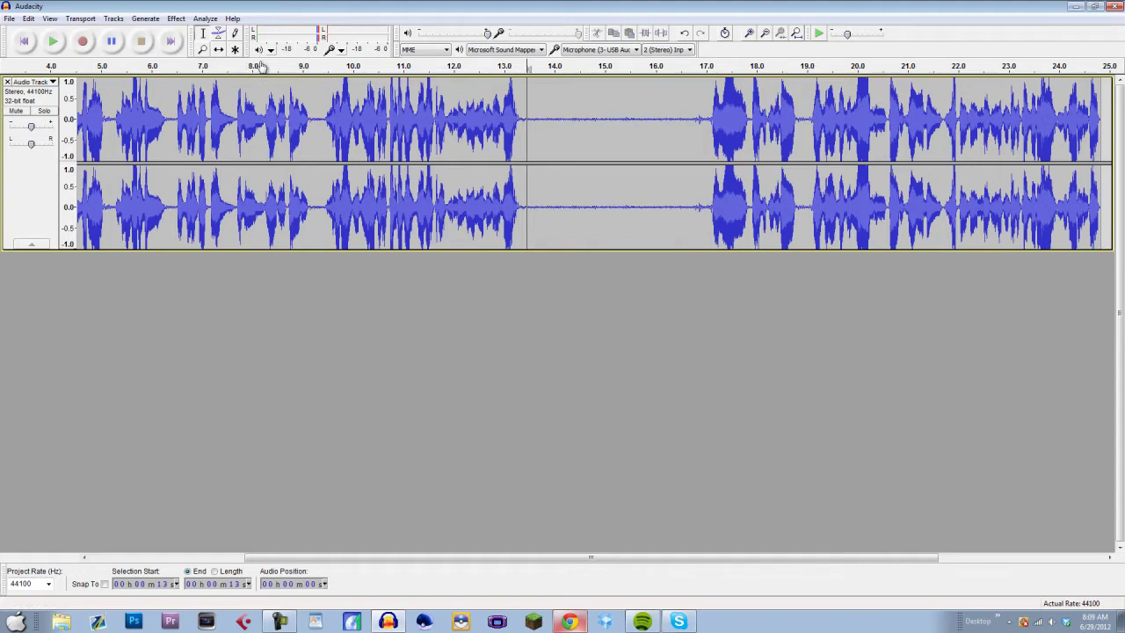
Apply Noise Removal to the entire track with 24 dB reduction, 0.00 dB sensitivity, 180 Hz frequency smoothing and 0.15 s attack/decay time
{"action": "left_click", "coordinate": [175, 19]}
{"action": "mouse_move", "coordinate": [205, 18]}
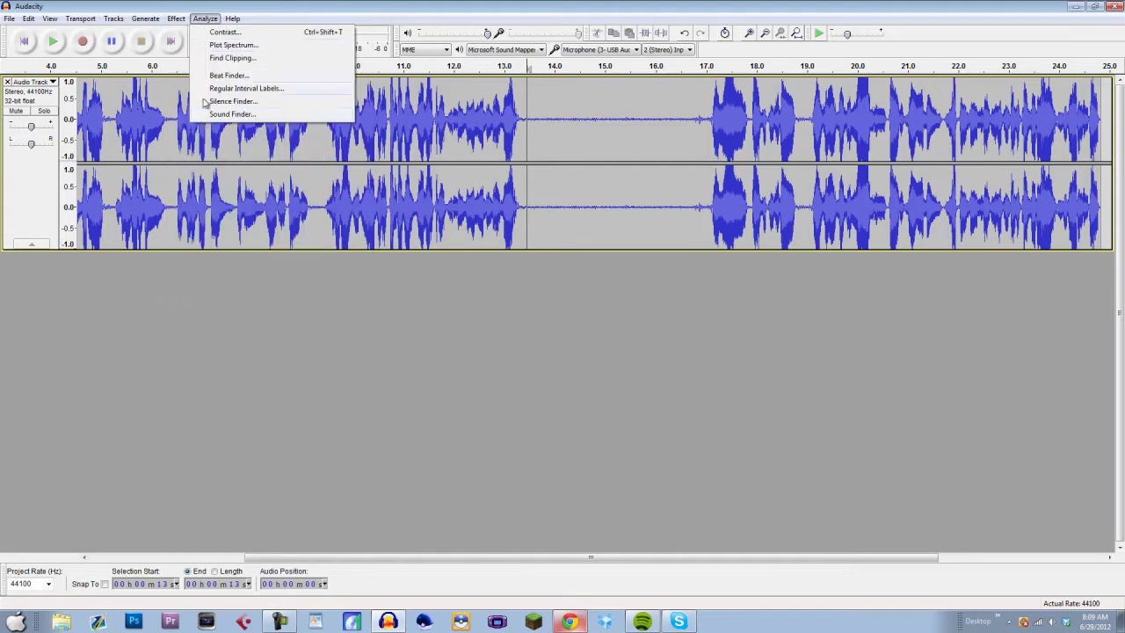
{"action": "double_click", "coordinate": [152, 141]}
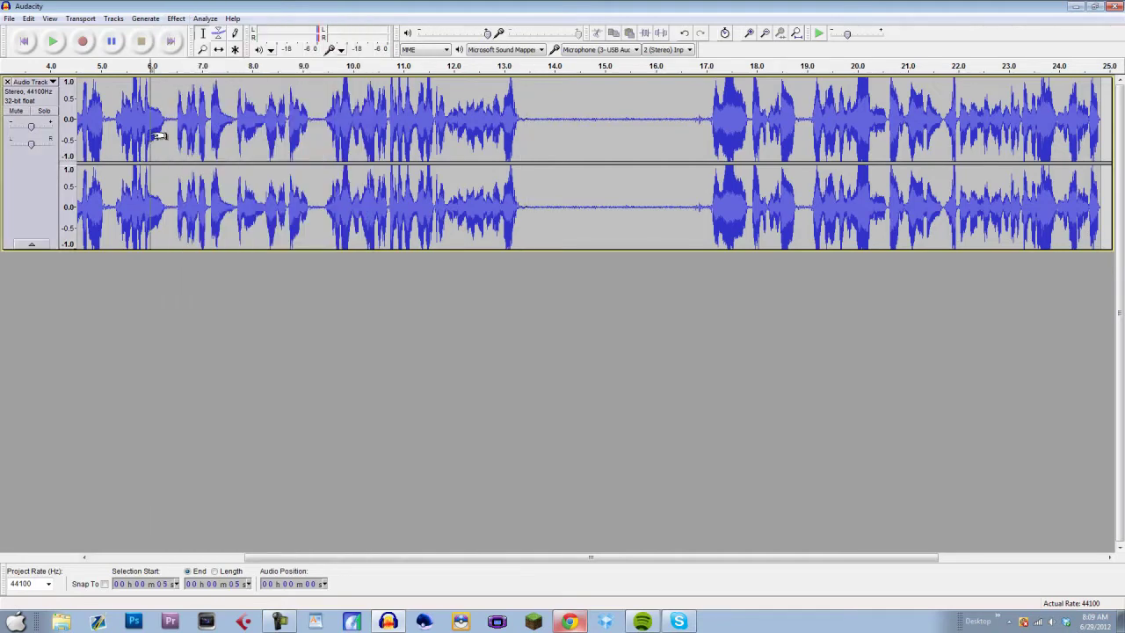
{"action": "left_click", "coordinate": [176, 20]}
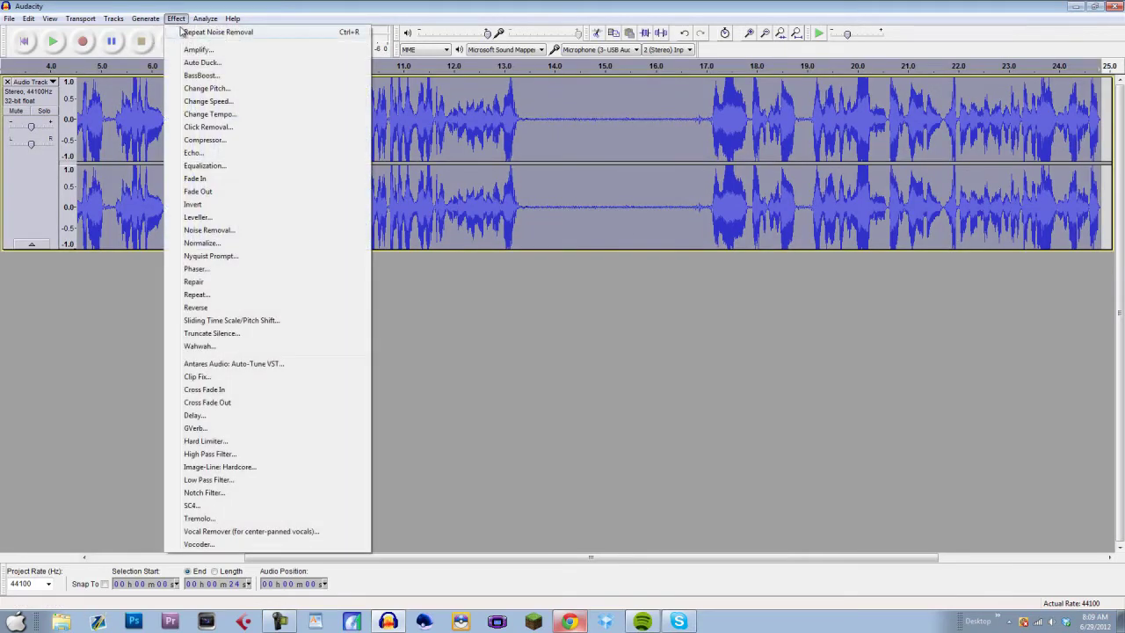
{"action": "left_click", "coordinate": [206, 230]}
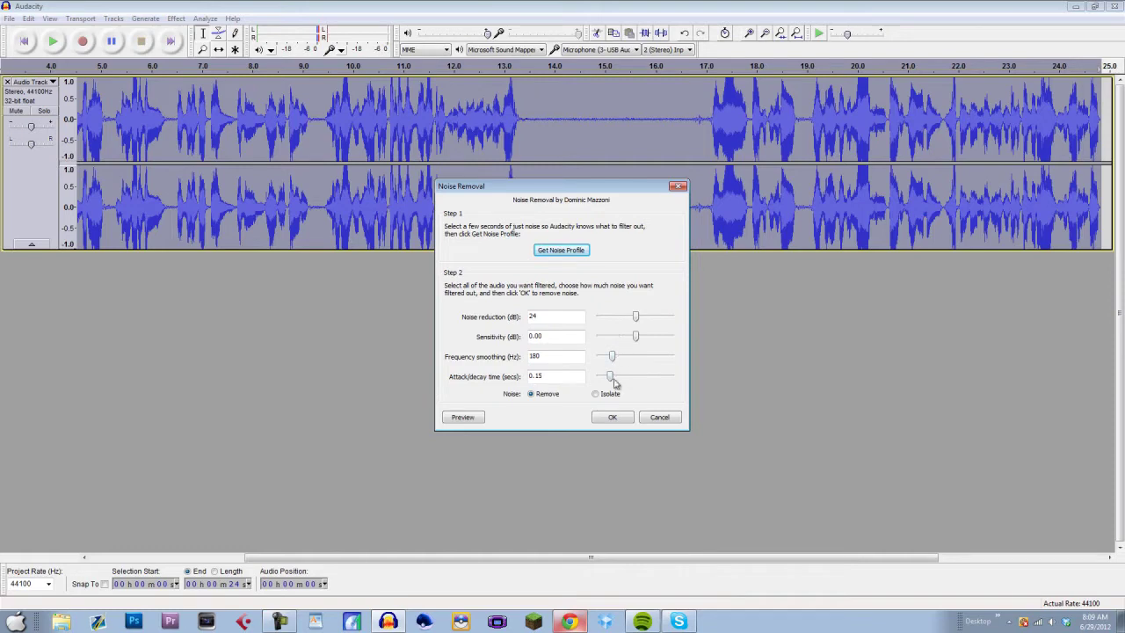
{"action": "left_click", "coordinate": [610, 418]}
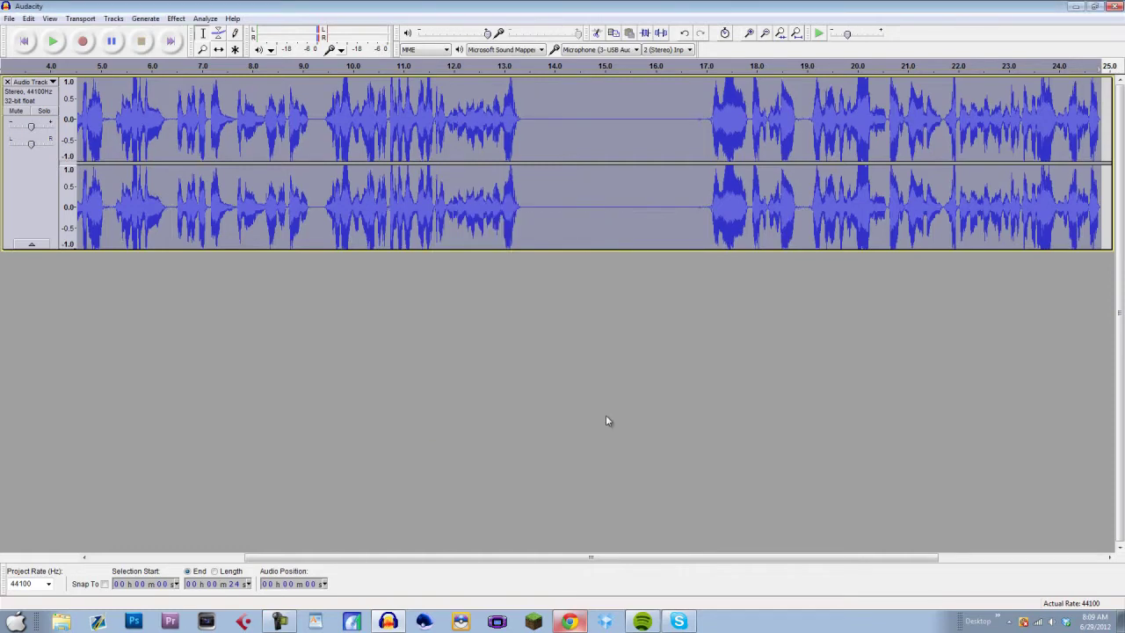
Play the cleaned track from about 5 seconds and again from the silent pause near 13 seconds to check the result
{"action": "left_click", "coordinate": [110, 66]}
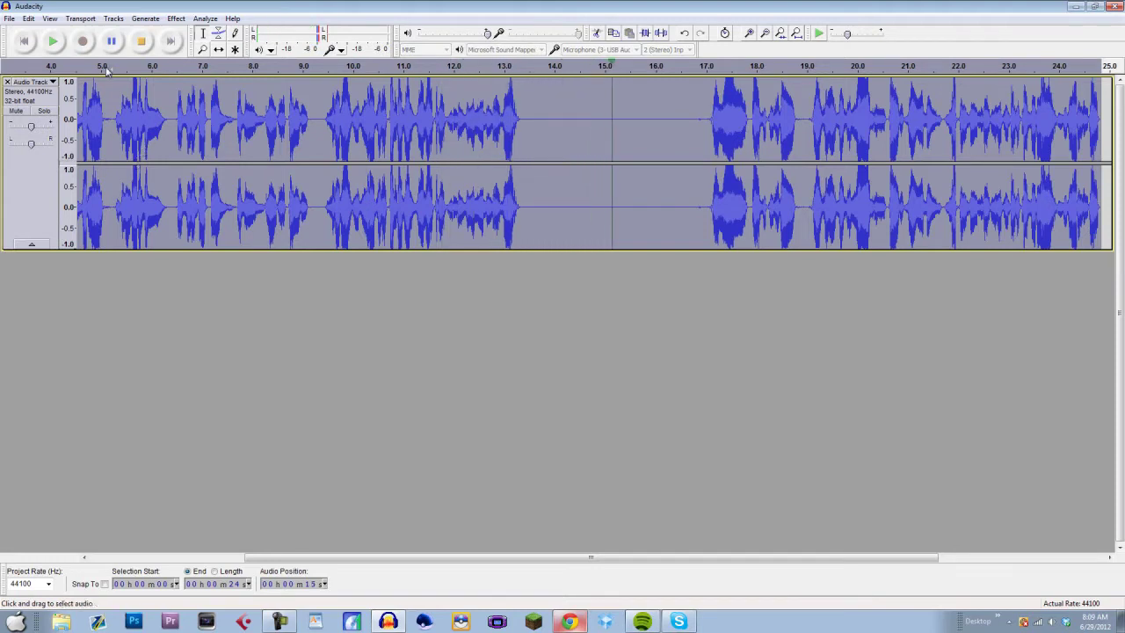
{"action": "left_click", "coordinate": [140, 41]}
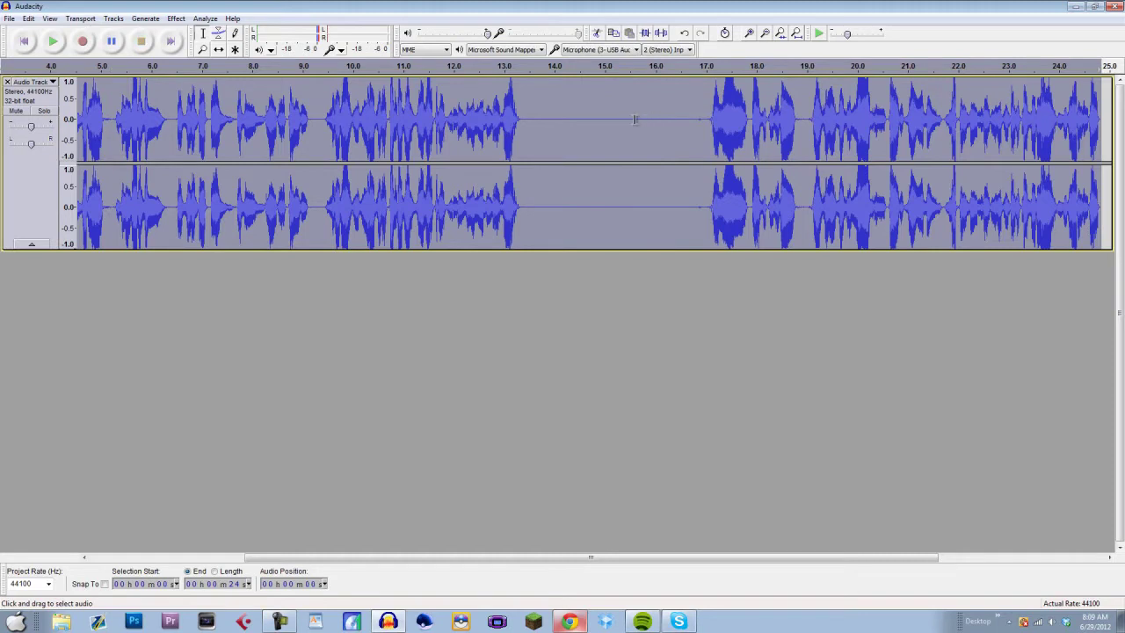
{"action": "left_click", "coordinate": [525, 75]}
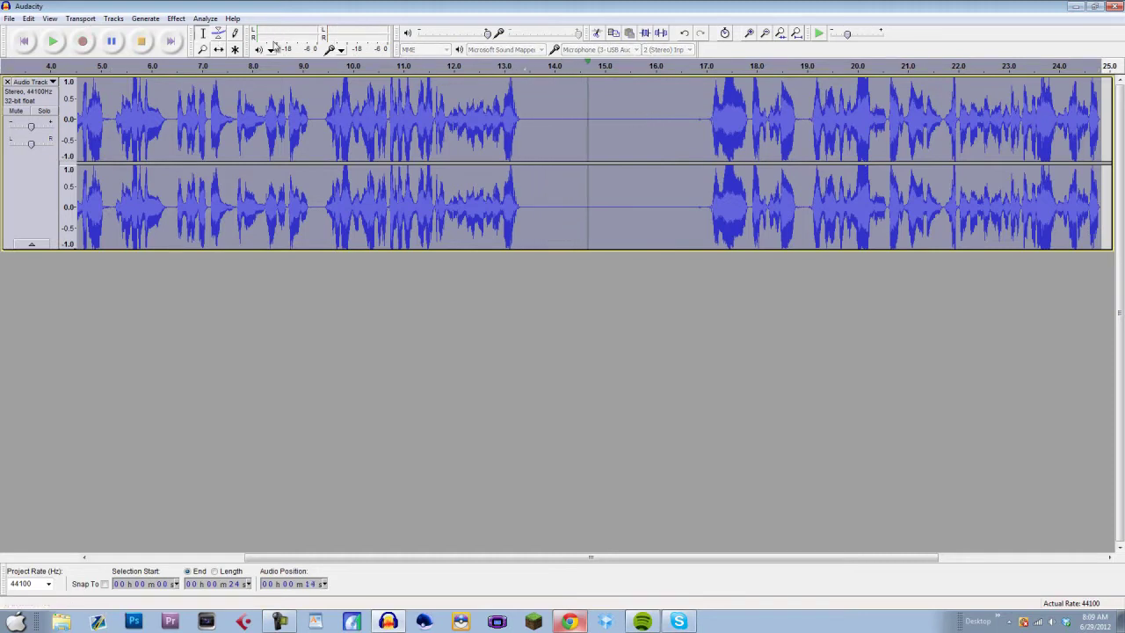
{"action": "left_click", "coordinate": [143, 43]}
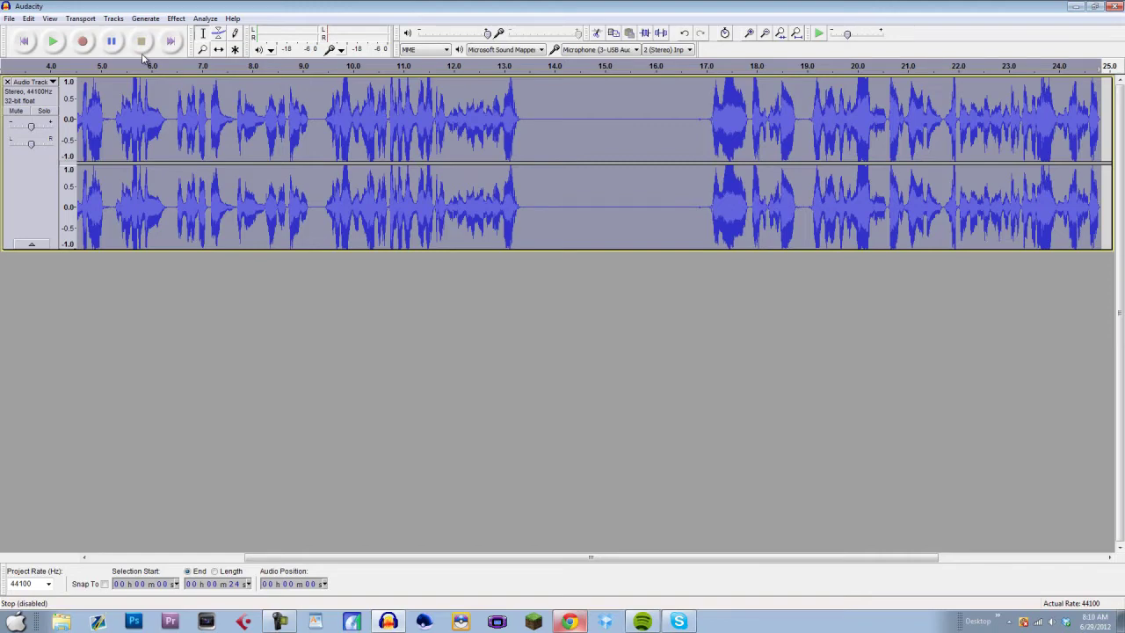
Try Noise Removal again on the entire track with a noise reduction above 24 dB and listen from about the 6-second mark
{"action": "left_click", "coordinate": [178, 20]}
{"action": "left_click", "coordinate": [210, 230]}
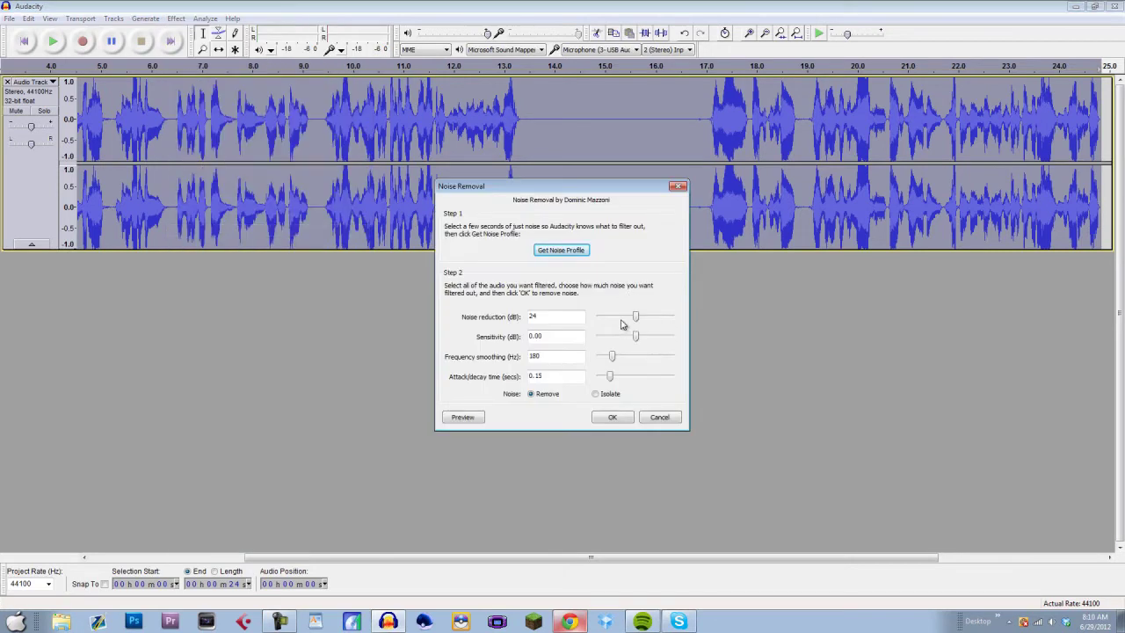
{"action": "left_click_drag", "start_coordinate": [636, 317], "coordinate": [655, 324]}
{"action": "left_click", "coordinate": [613, 418]}
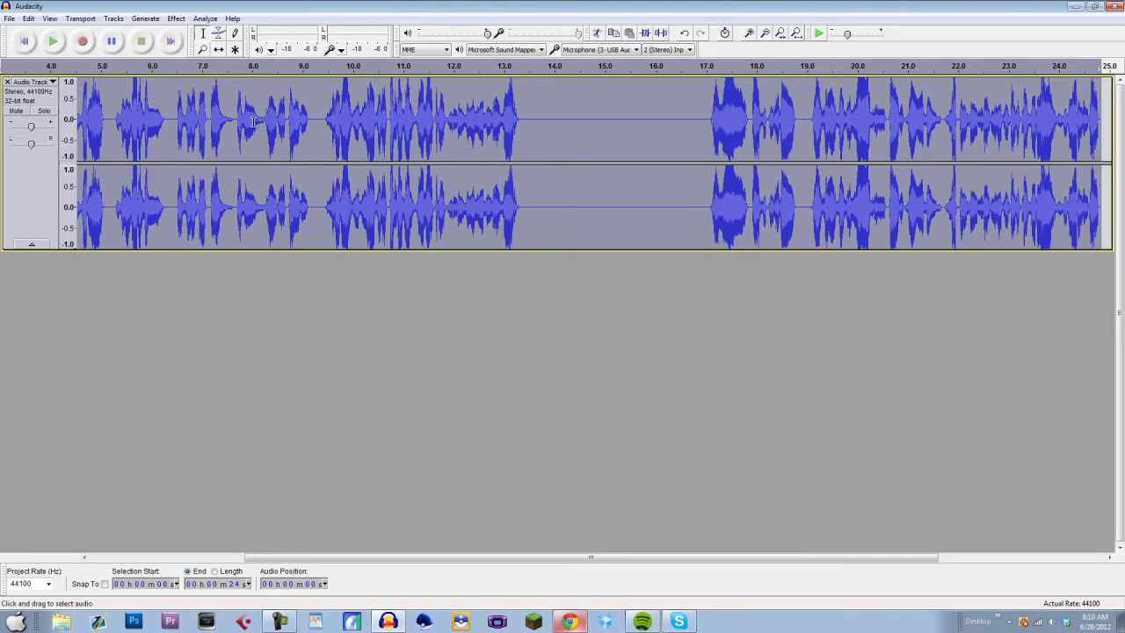
{"action": "left_click", "coordinate": [163, 70]}
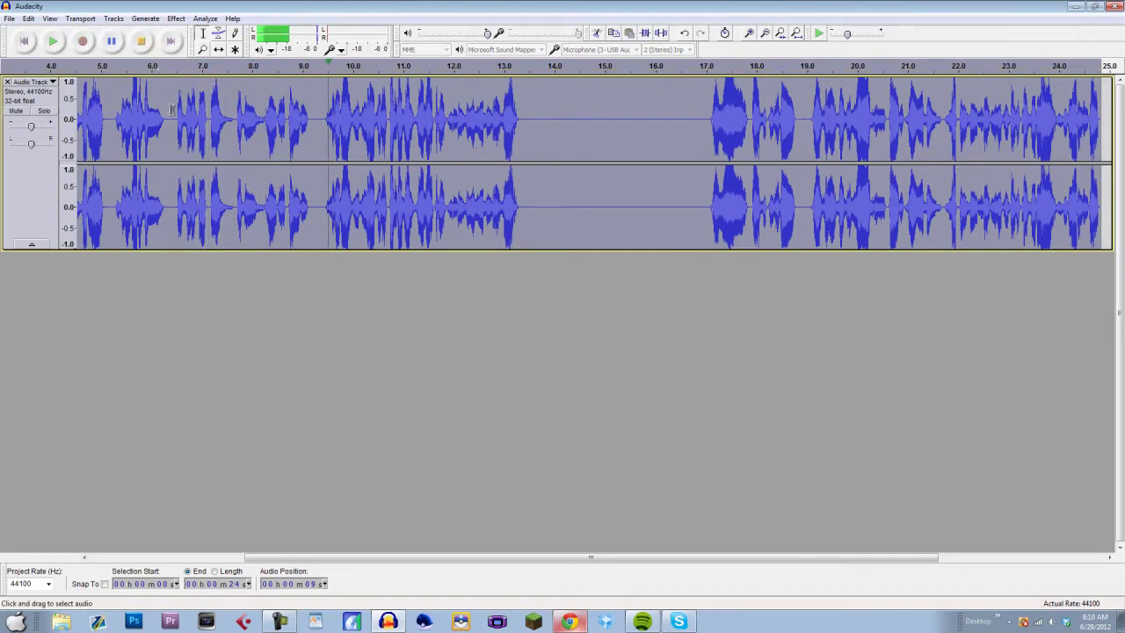
{"action": "left_click", "coordinate": [142, 42]}
Undo the second noise removal and play the track from about the 5-second mark
{"action": "left_click", "coordinate": [29, 19]}
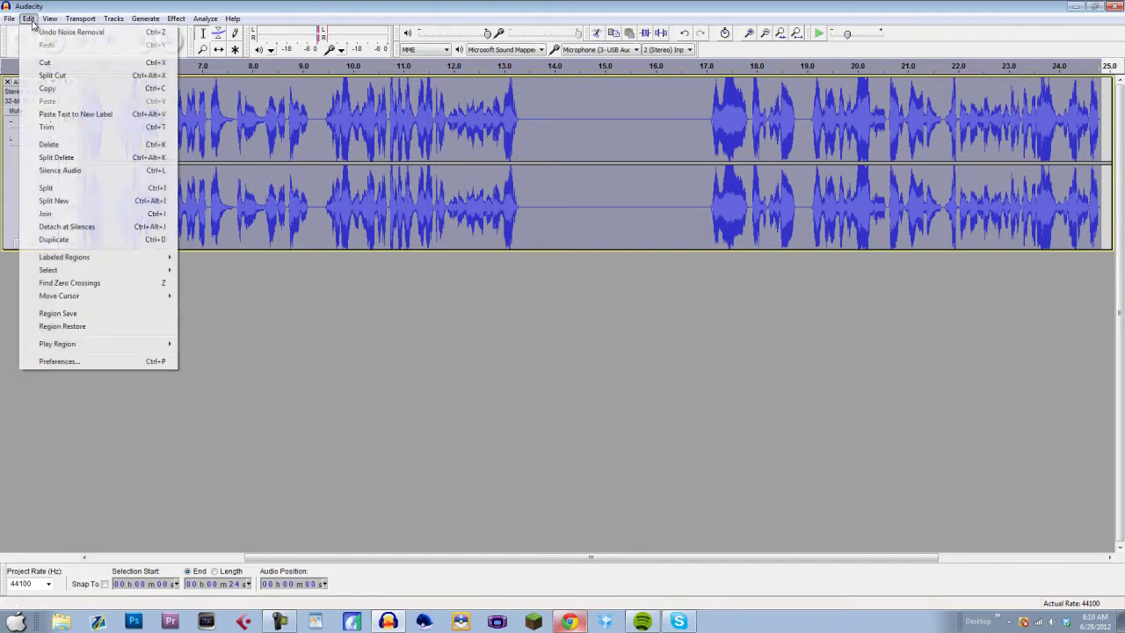
{"action": "key", "text": "Escape"}
{"action": "left_click", "coordinate": [115, 67]}
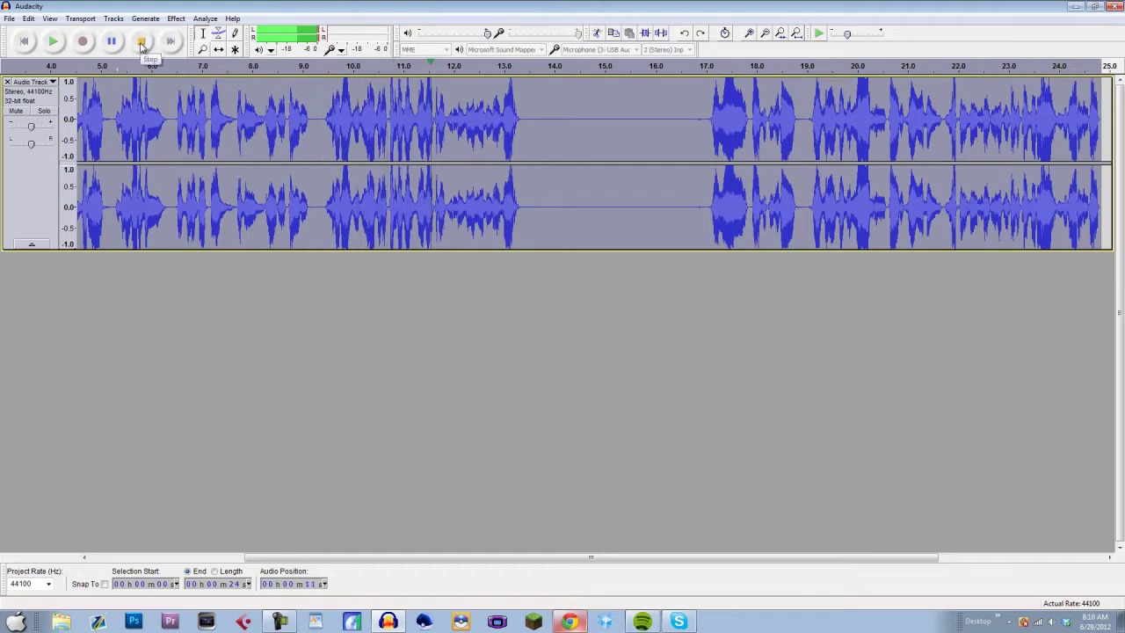
Try Noise Removal on the entire track at the maximum noise reduction, listen from about the 6-second mark, and undo it
{"action": "left_click", "coordinate": [141, 42]}
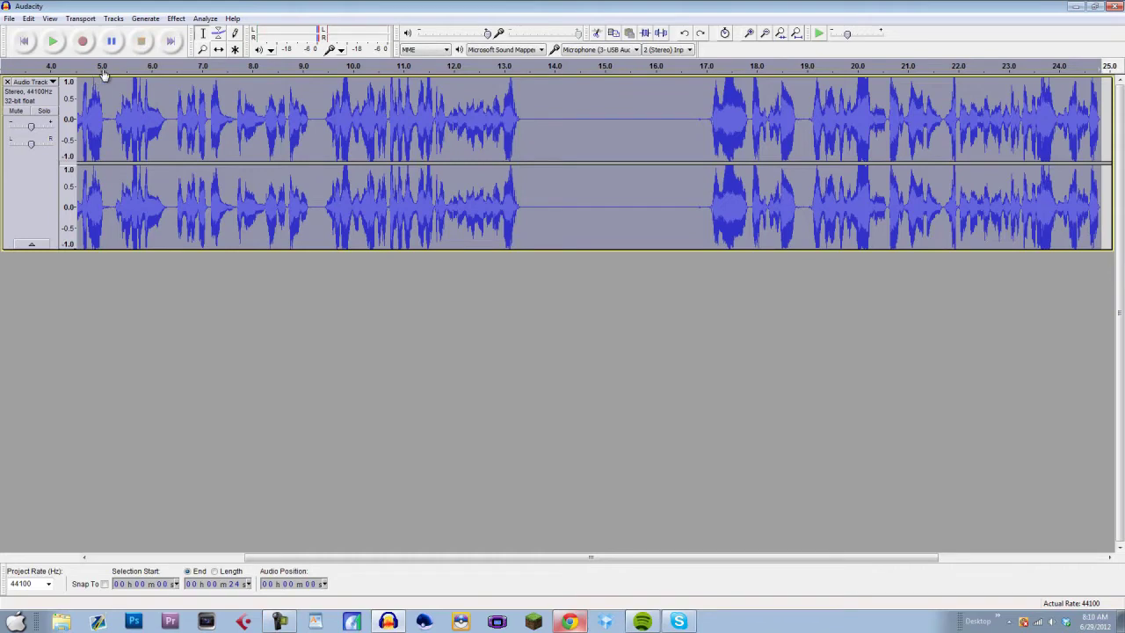
{"action": "left_click", "coordinate": [175, 18]}
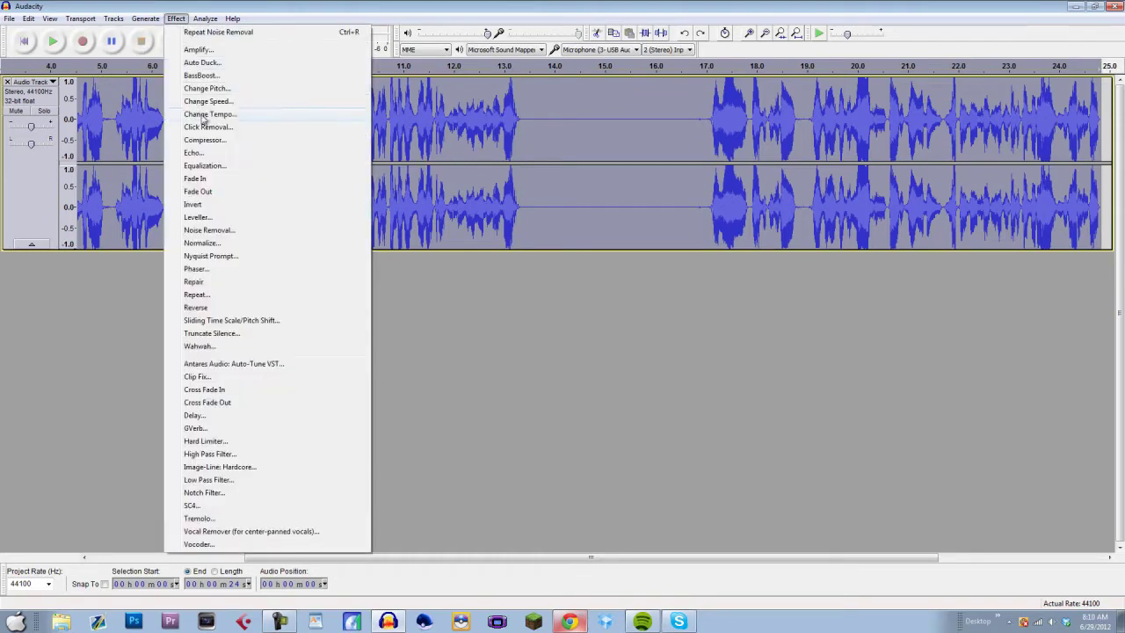
{"action": "left_click", "coordinate": [209, 229]}
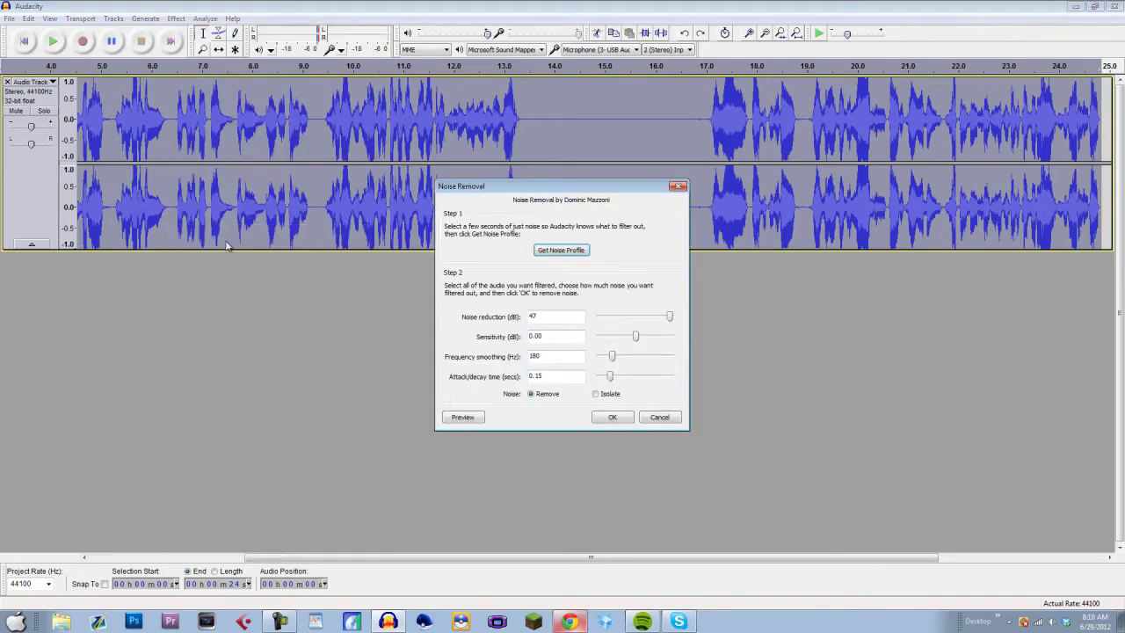
{"action": "left_click_drag", "start_coordinate": [673, 317], "coordinate": [701, 317]}
{"action": "left_click", "coordinate": [612, 417]}
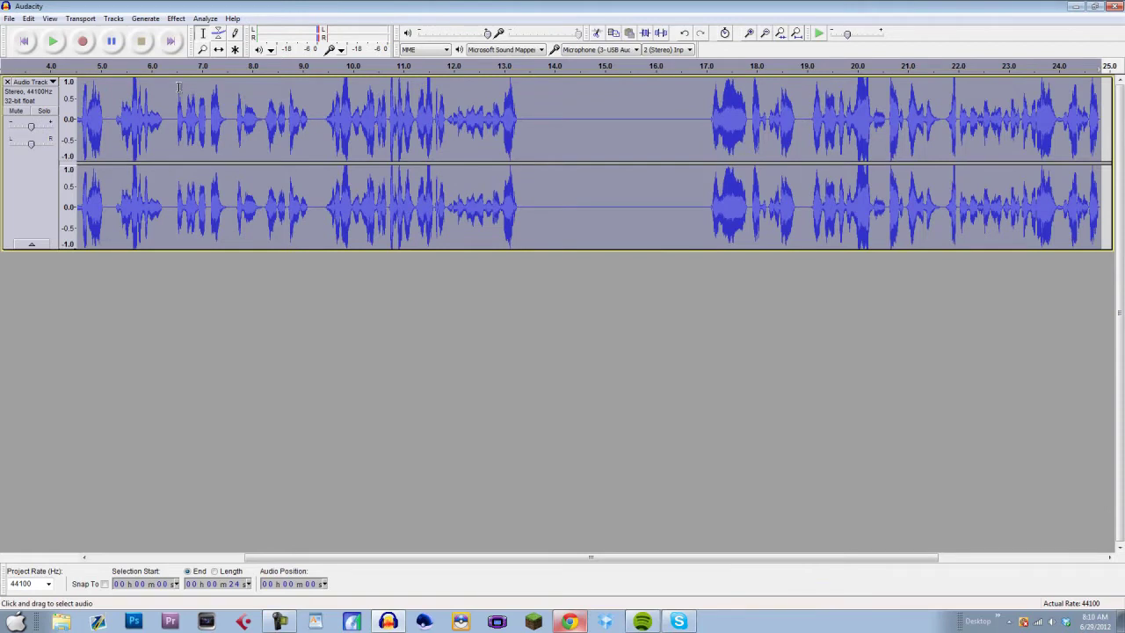
{"action": "left_click", "coordinate": [167, 66]}
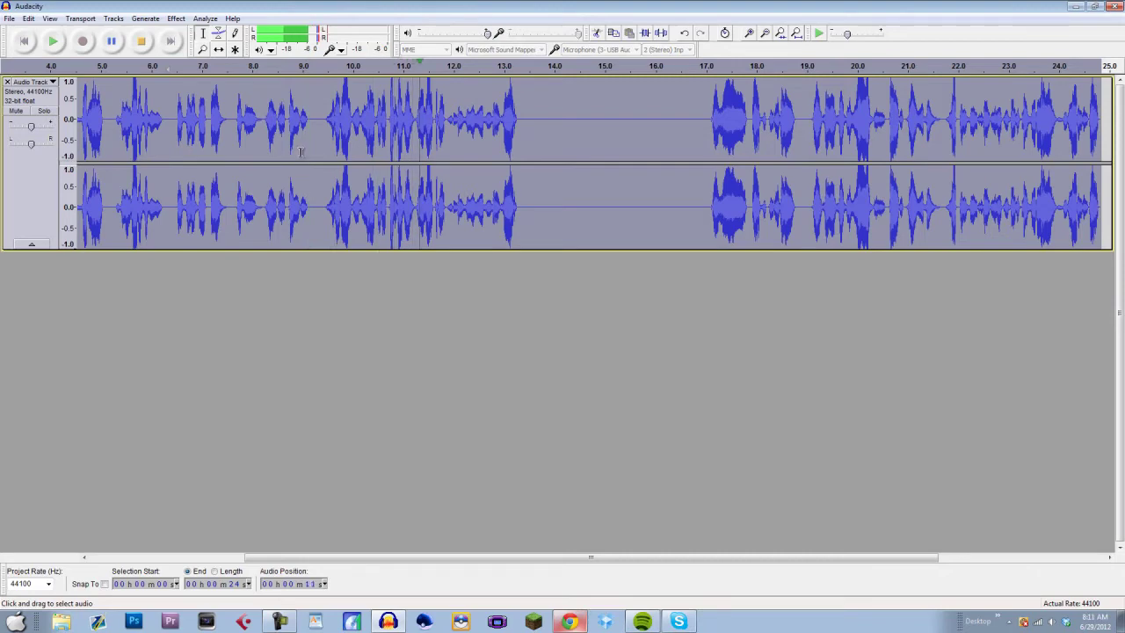
{"action": "left_click", "coordinate": [142, 41]}
{"action": "left_click", "coordinate": [29, 19]}
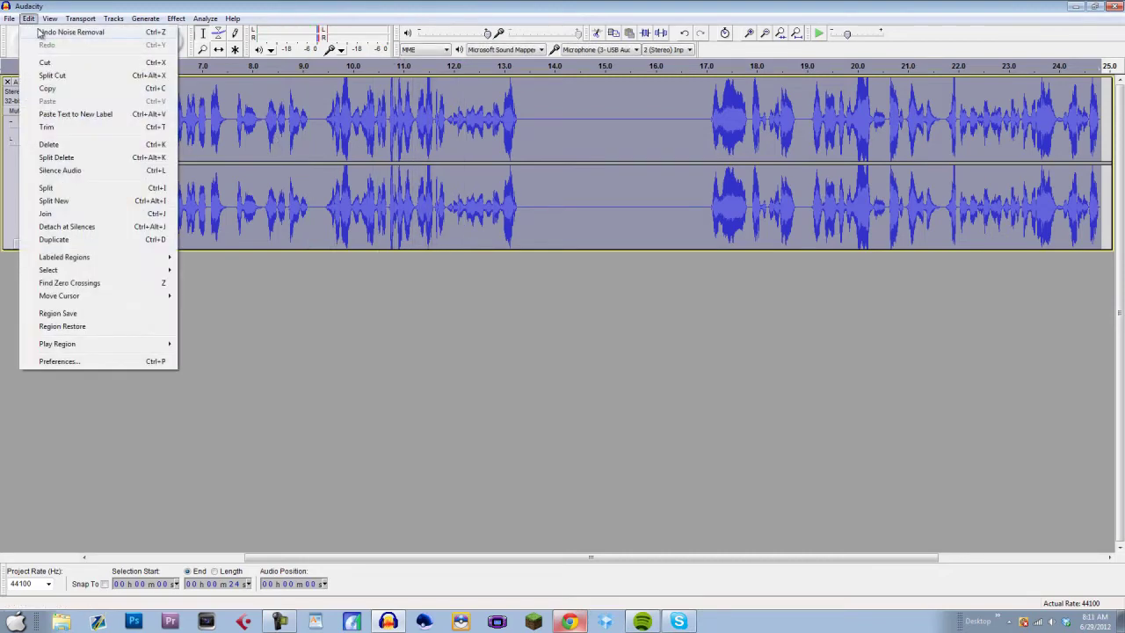
{"action": "key", "text": "Escape"}
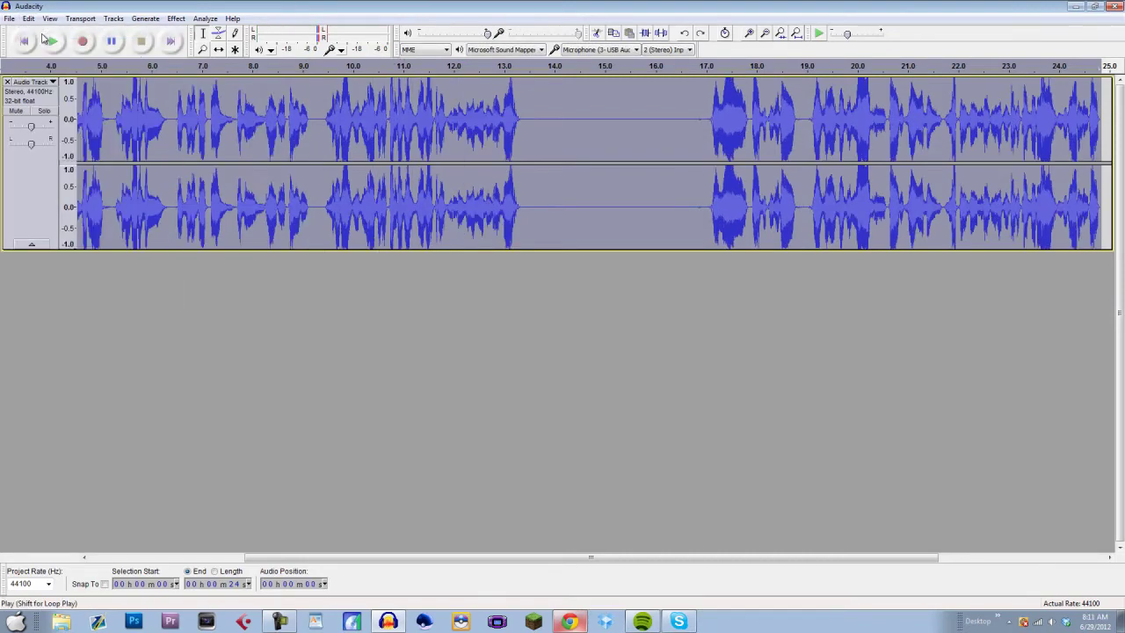
Try the Bass Boost curve of the Equalization effect on the entire track
{"action": "left_click", "coordinate": [176, 18]}
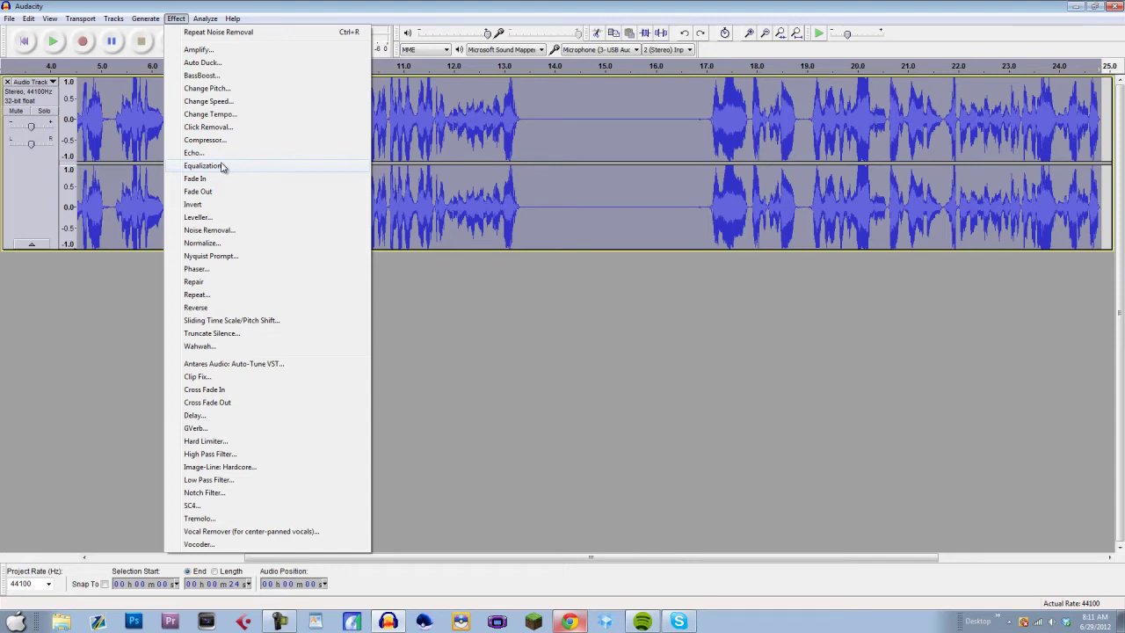
{"action": "left_click", "coordinate": [223, 167]}
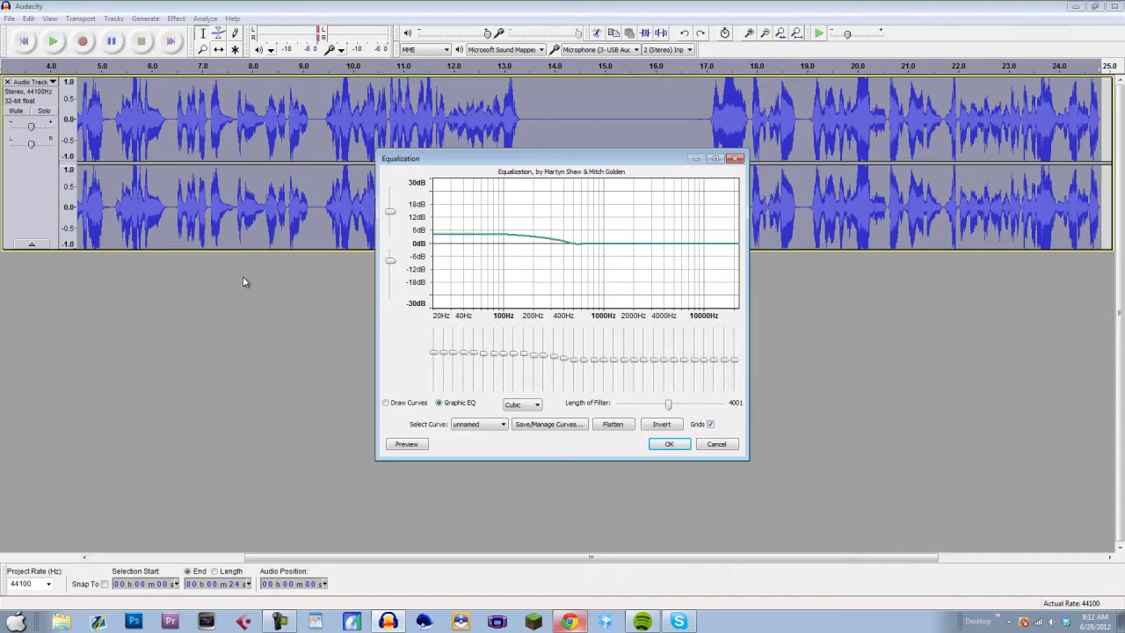
{"action": "left_click", "coordinate": [469, 426]}
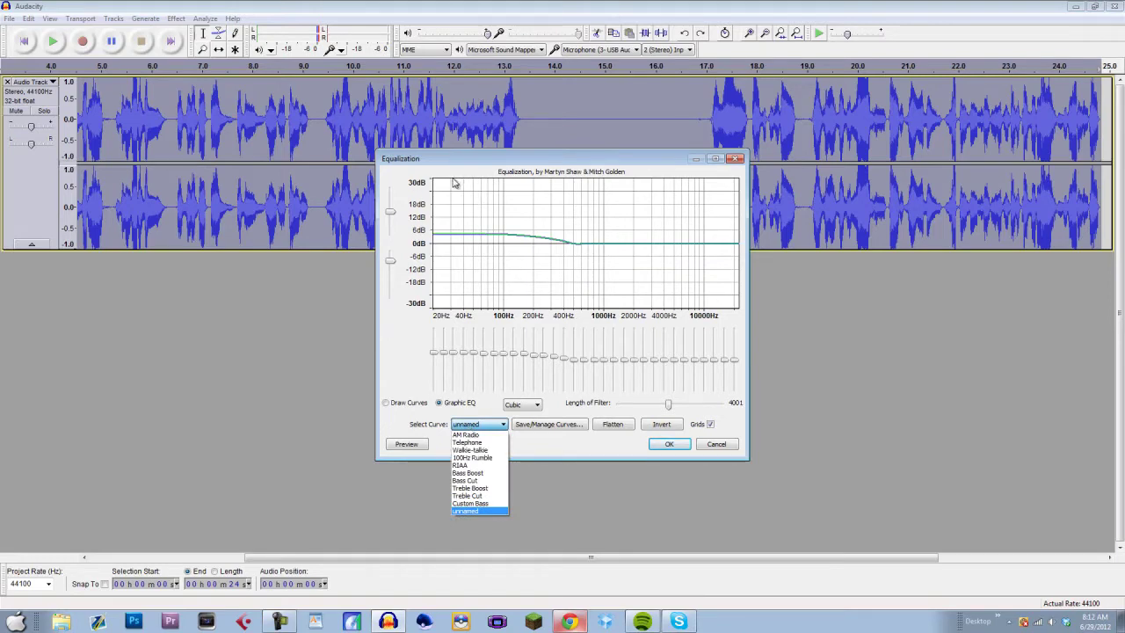
{"action": "left_click", "coordinate": [475, 474]}
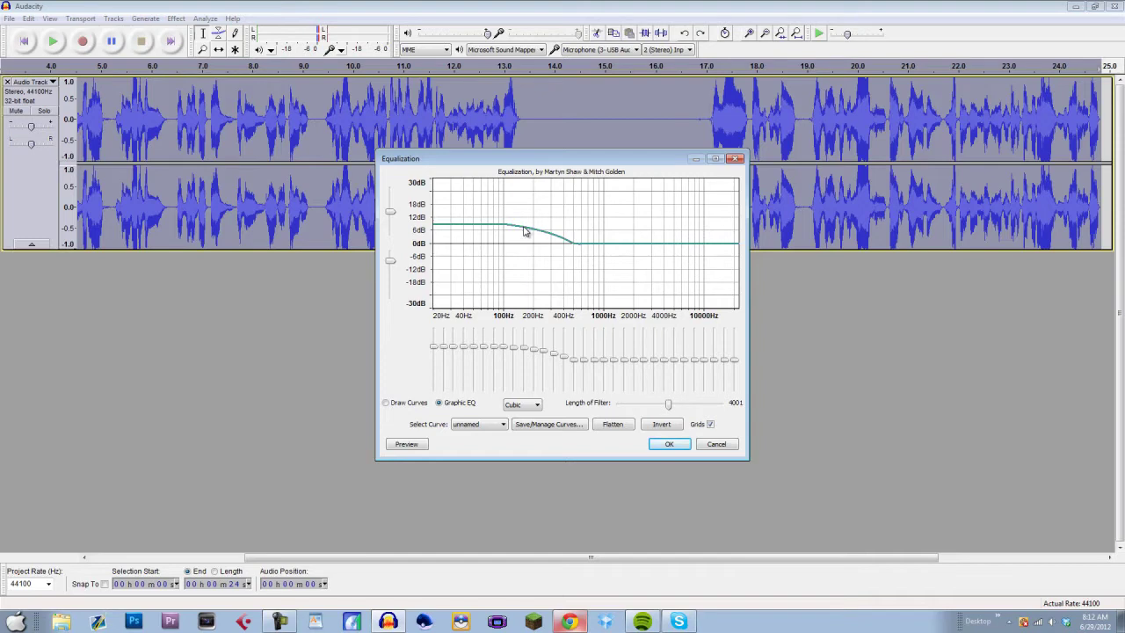
{"action": "left_click", "coordinate": [669, 444]}
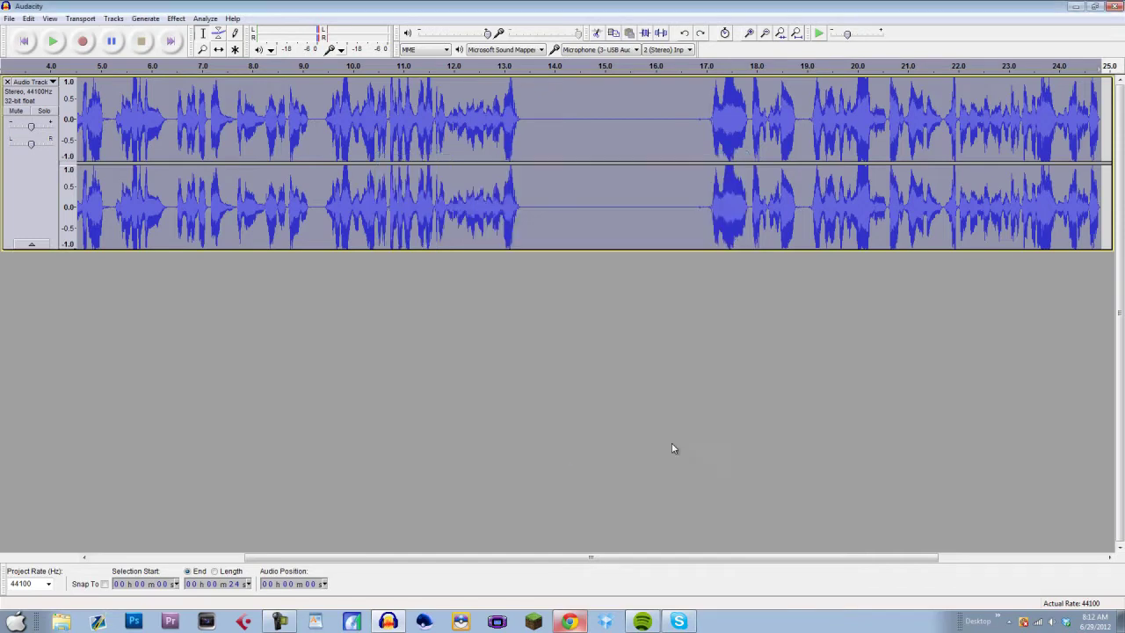
Play the equalized track from about the 6-second mark and undo the equalization
{"action": "left_click", "coordinate": [167, 69]}
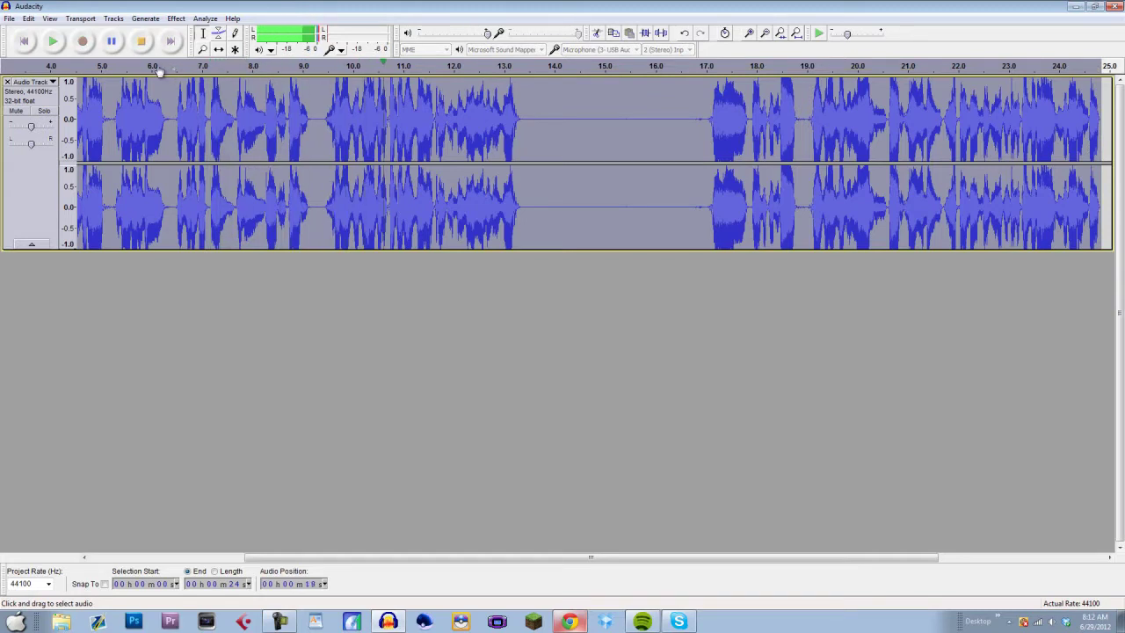
{"action": "left_click", "coordinate": [142, 42]}
{"action": "left_click", "coordinate": [29, 18]}
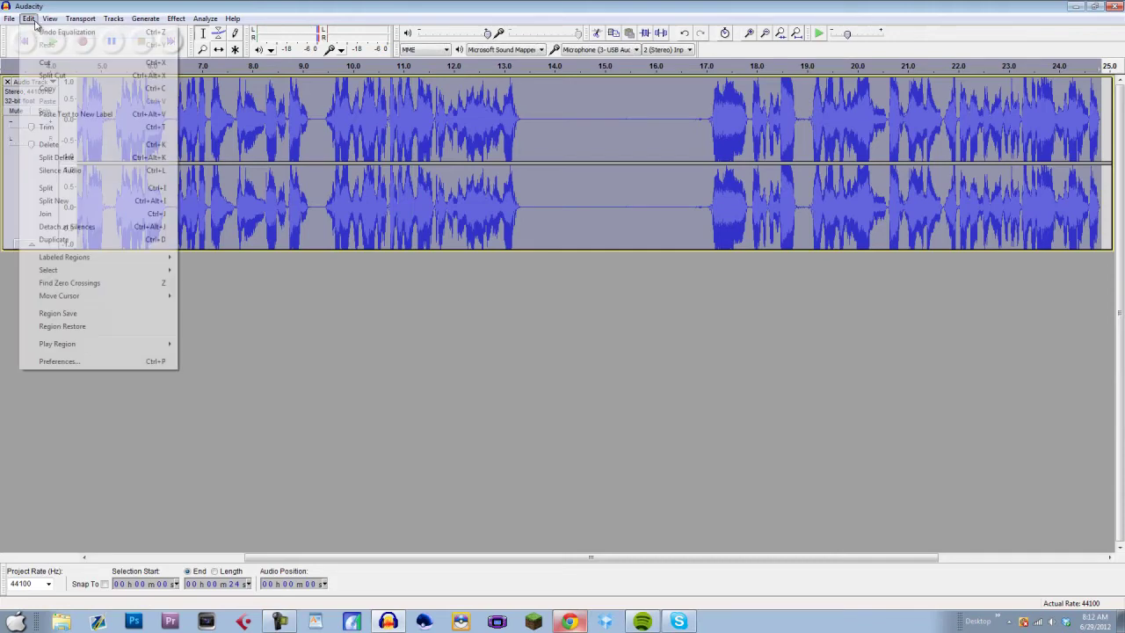
{"action": "left_click", "coordinate": [47, 39]}
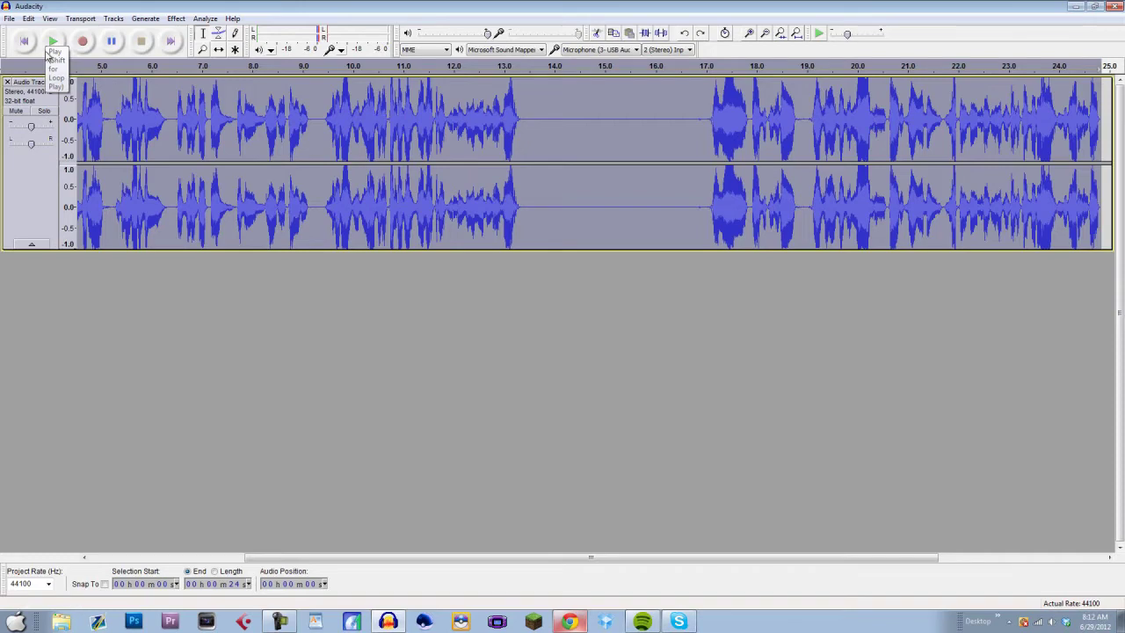
Try the Treble Boost curve in the Equalization effect and leave the effect without applying it
{"action": "left_click", "coordinate": [176, 19]}
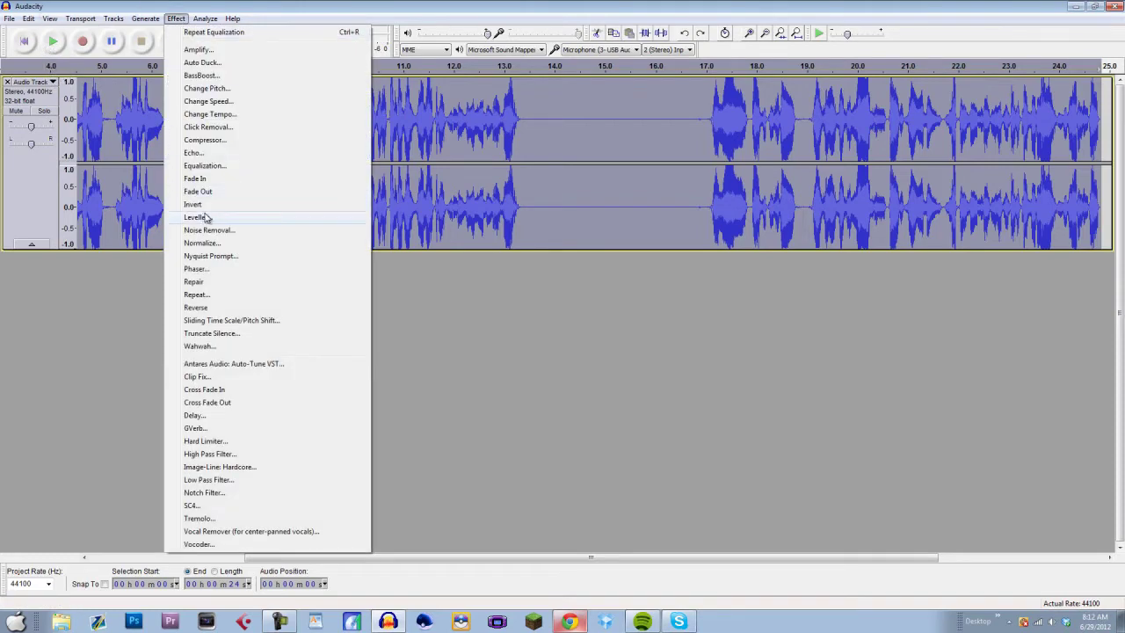
{"action": "left_click", "coordinate": [204, 166]}
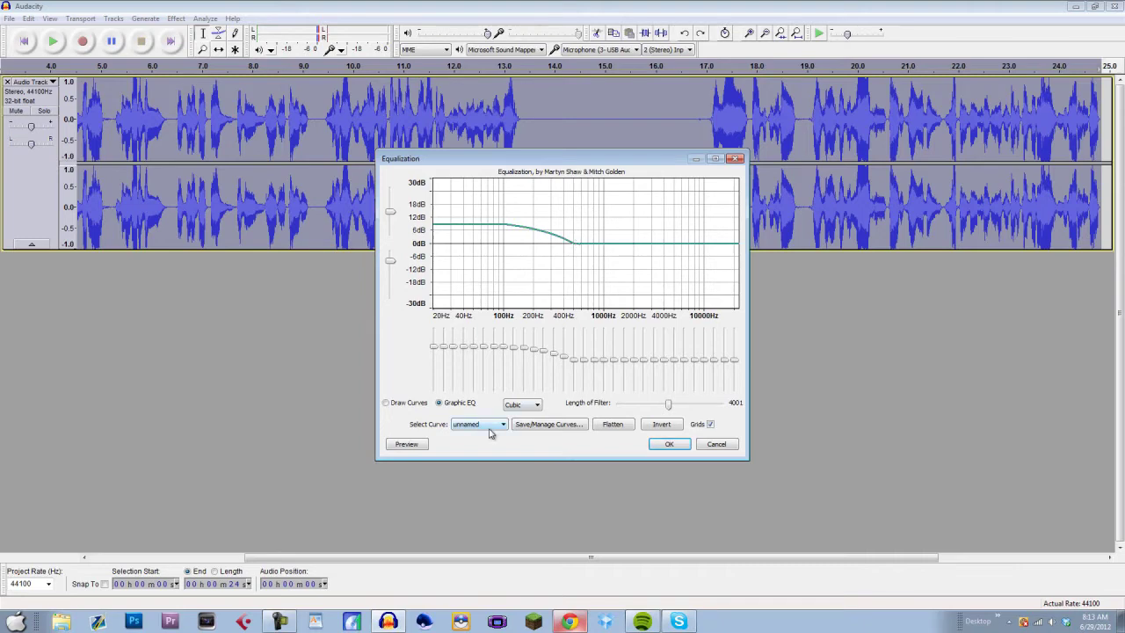
{"action": "left_click", "coordinate": [489, 427]}
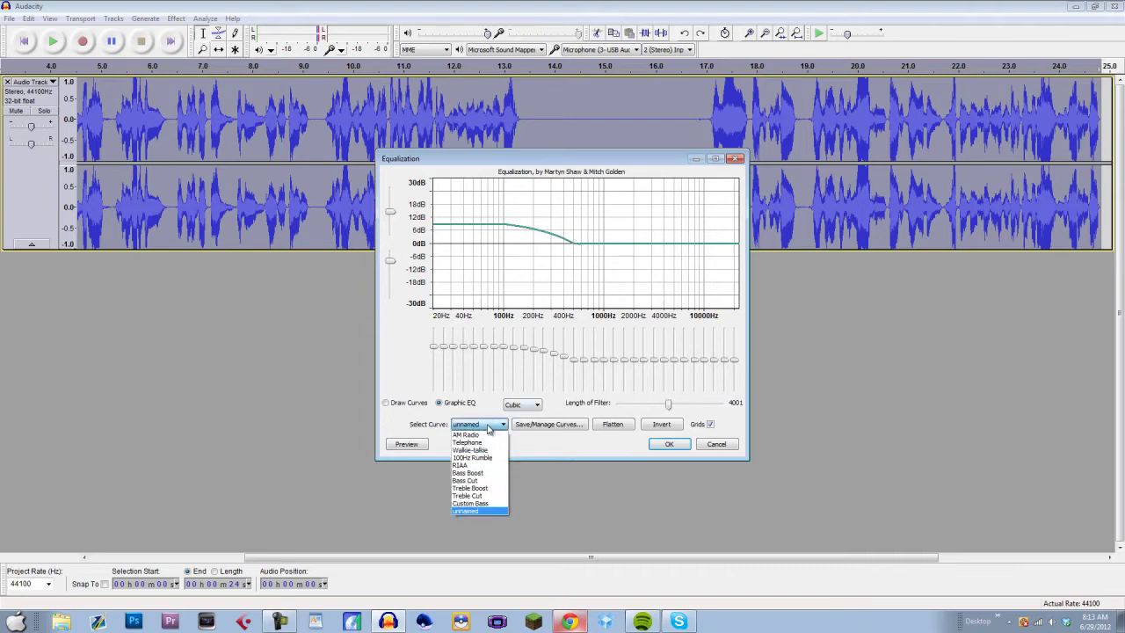
{"action": "left_click", "coordinate": [468, 488]}
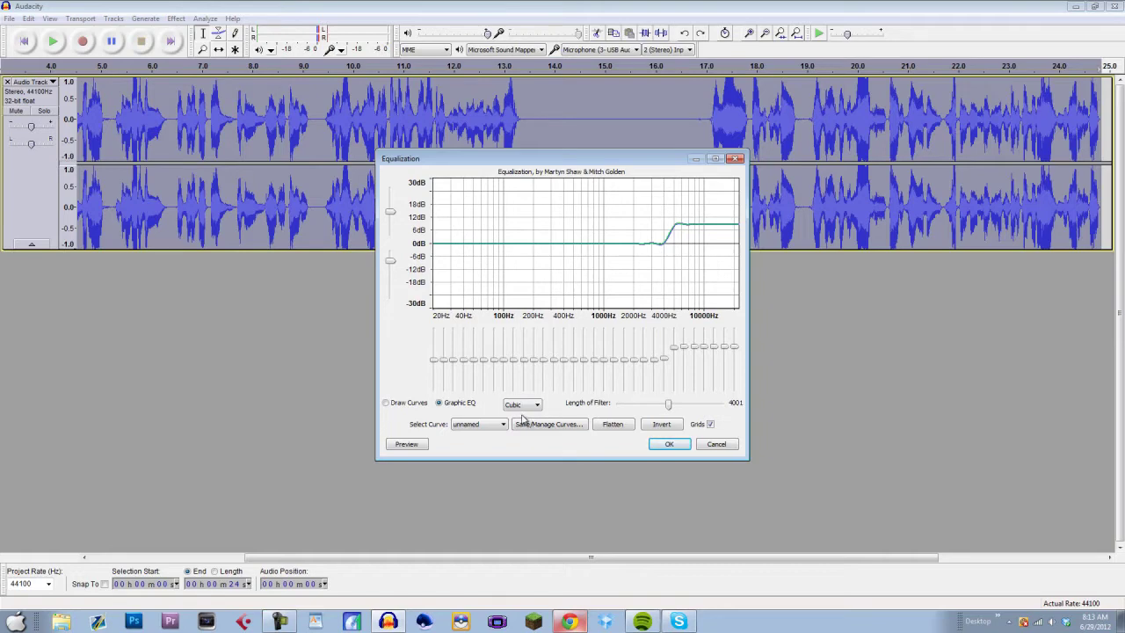
{"action": "left_click", "coordinate": [716, 443]}
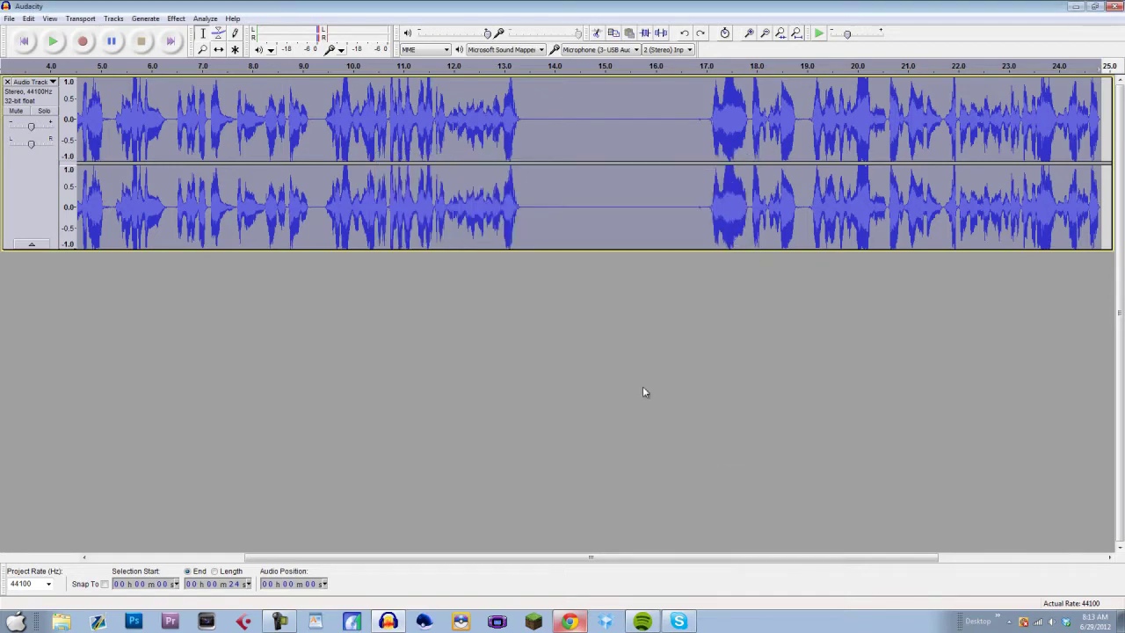
Try raising the threshold in the Compressor effect to its maximum and cancel without applying it
{"action": "left_click", "coordinate": [175, 19]}
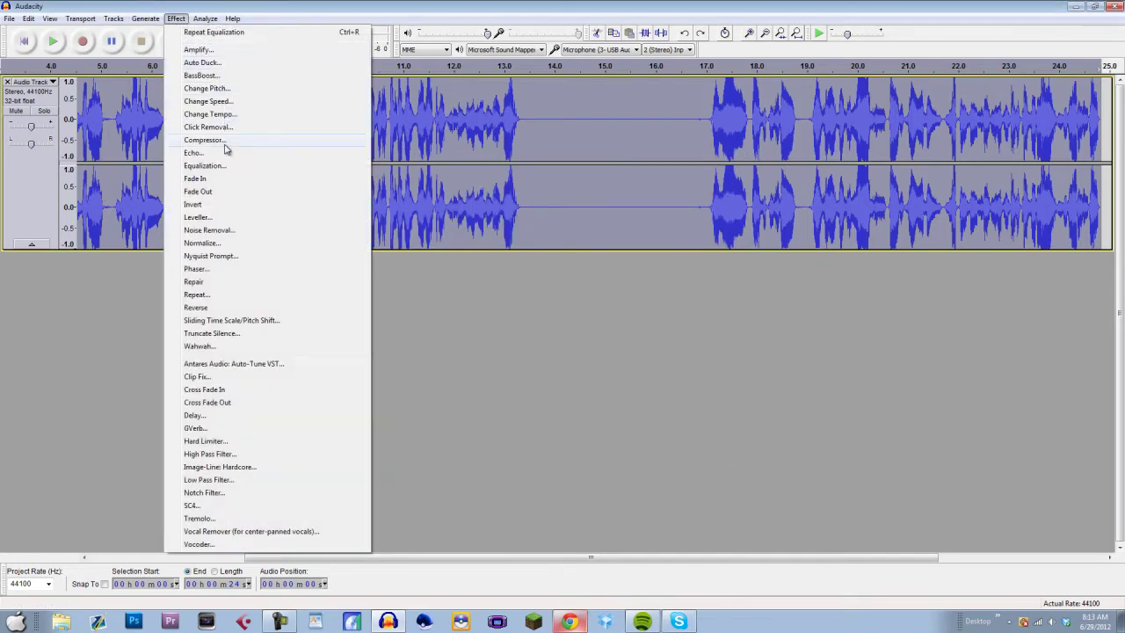
{"action": "left_click", "coordinate": [220, 144]}
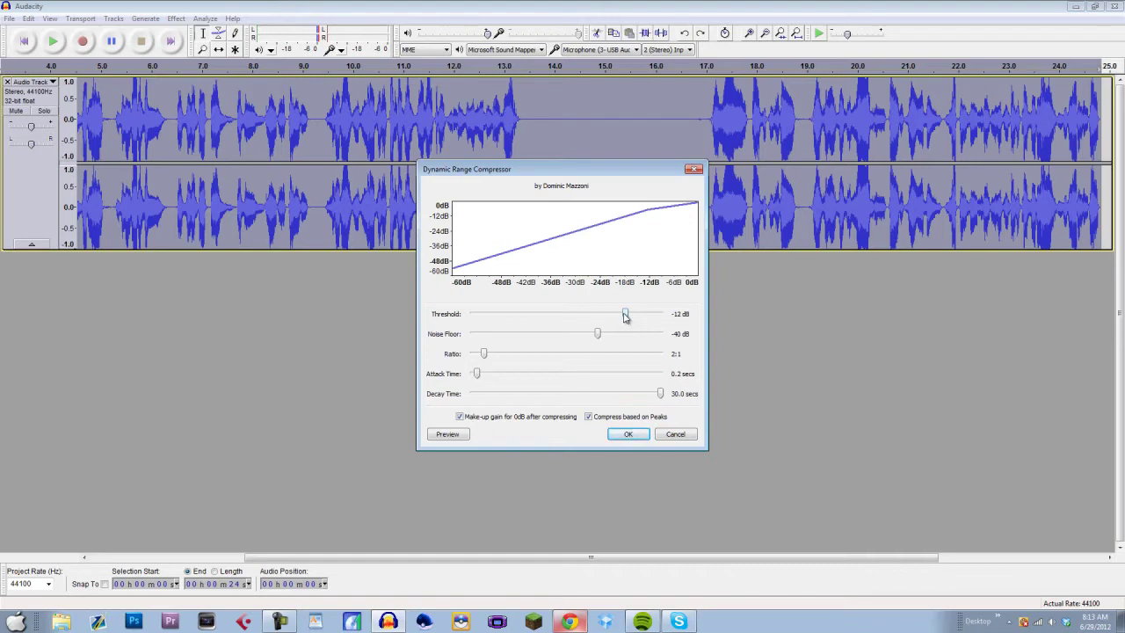
{"action": "left_click_drag", "start_coordinate": [625, 317], "coordinate": [665, 315]}
{"action": "left_click", "coordinate": [674, 434]}
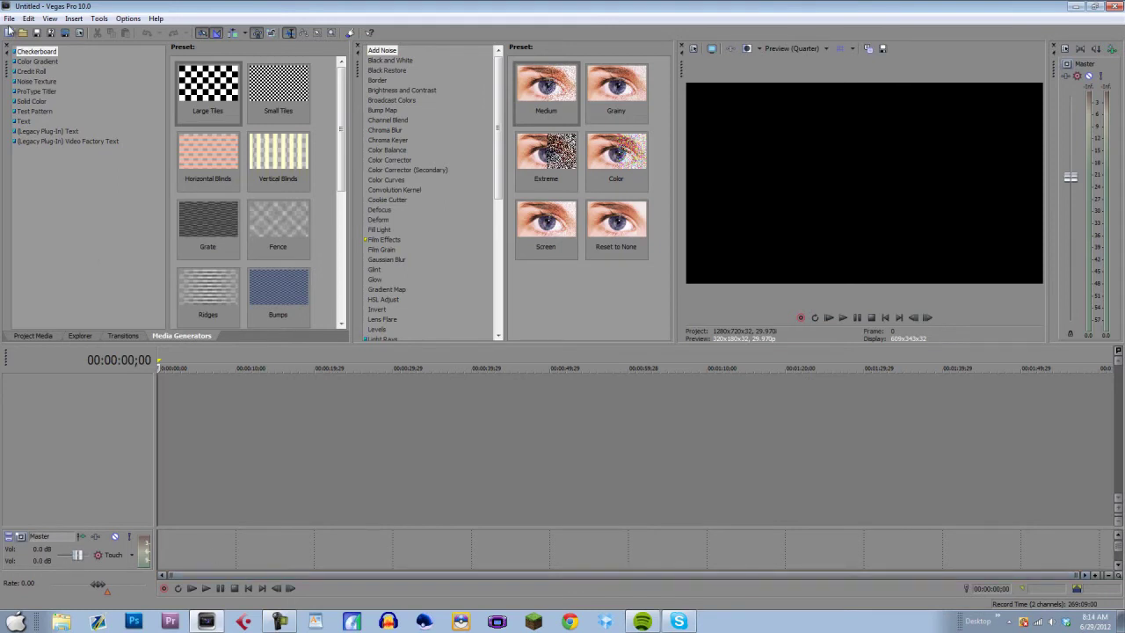
In Vegas Pro, review the project's frame rate and motion blur choices and set its deinterlace method to Interpolate fields
{"action": "left_click", "coordinate": [9, 19]}
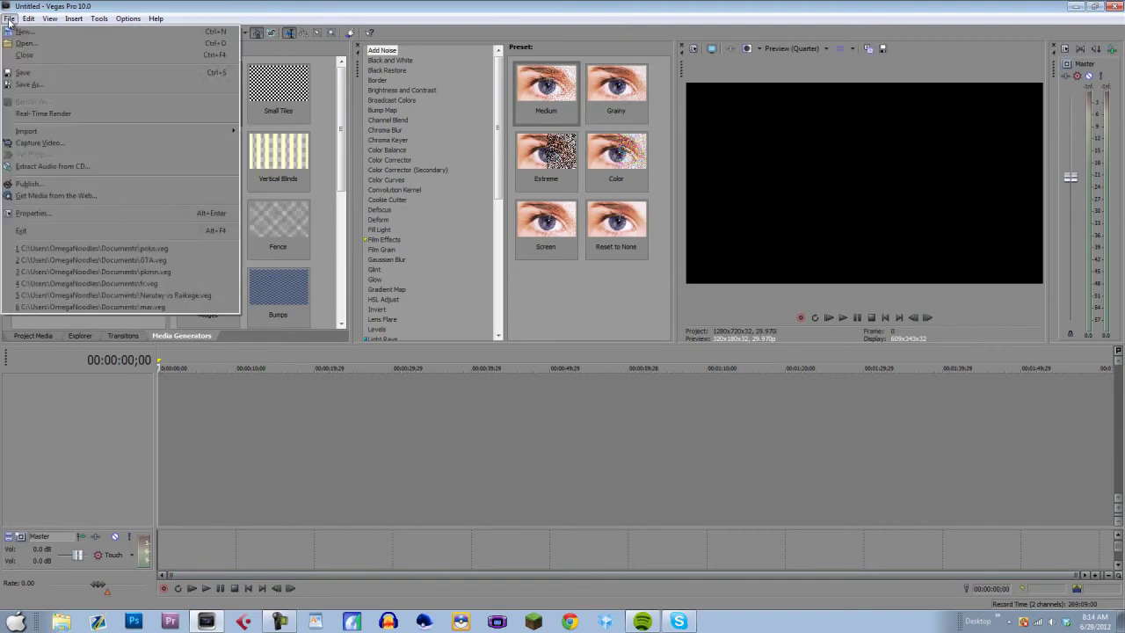
{"action": "left_click", "coordinate": [40, 218]}
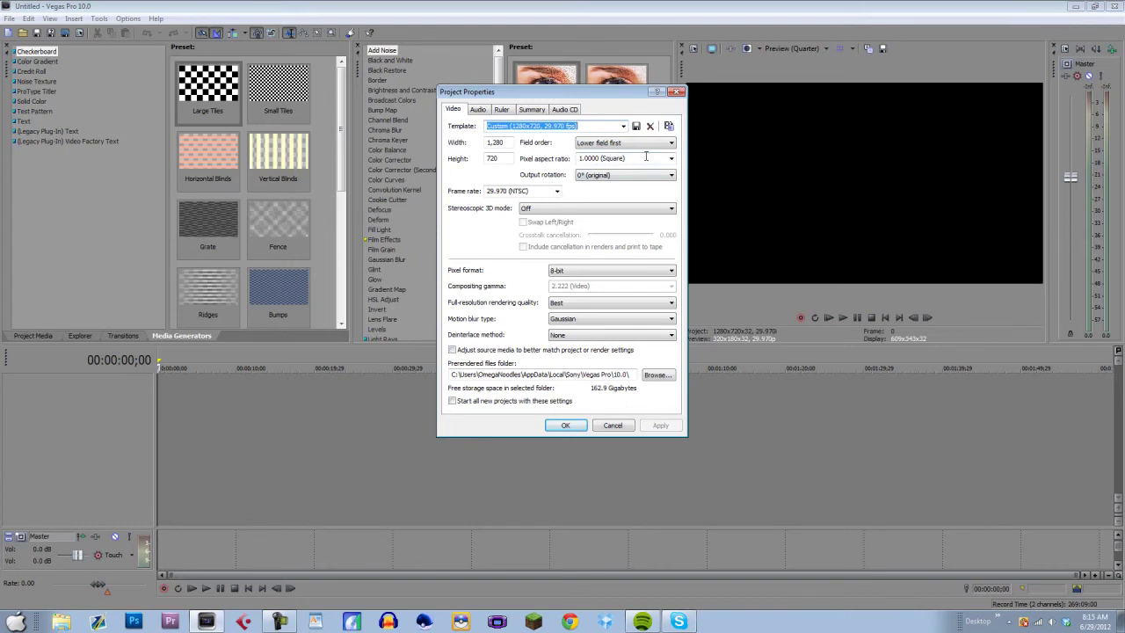
{"action": "left_click", "coordinate": [557, 193]}
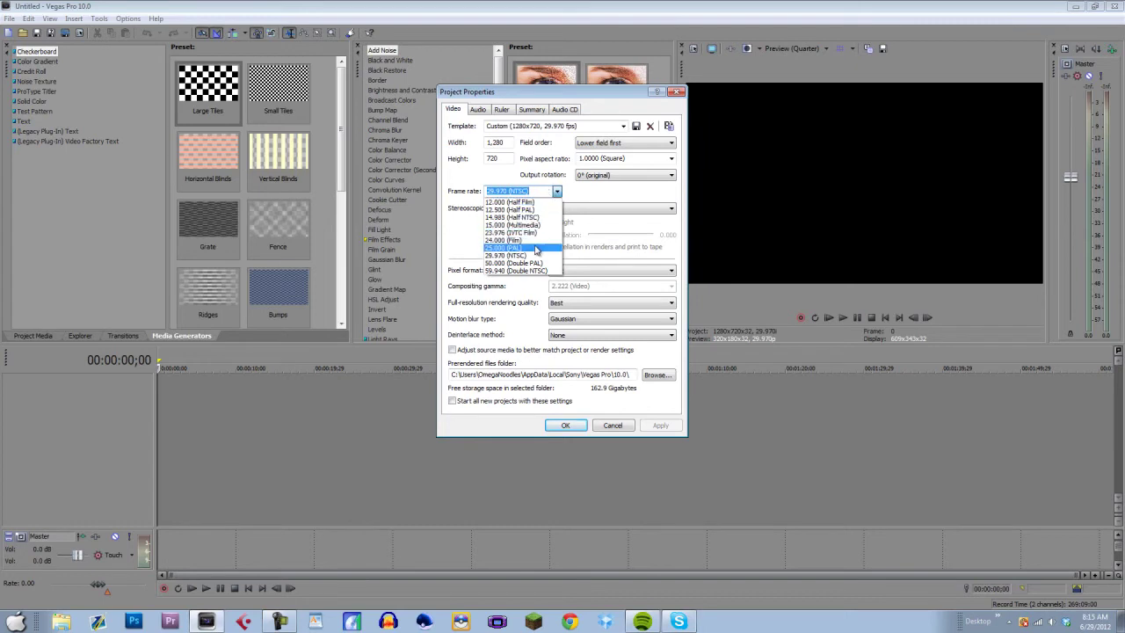
{"action": "left_click", "coordinate": [602, 195]}
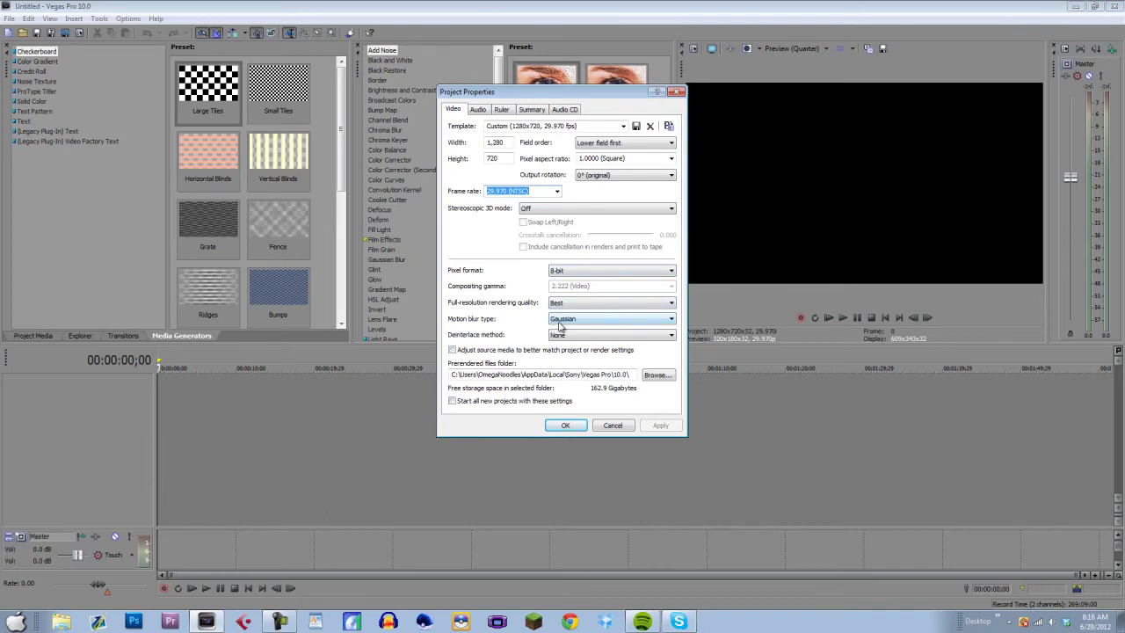
{"action": "left_click", "coordinate": [562, 324]}
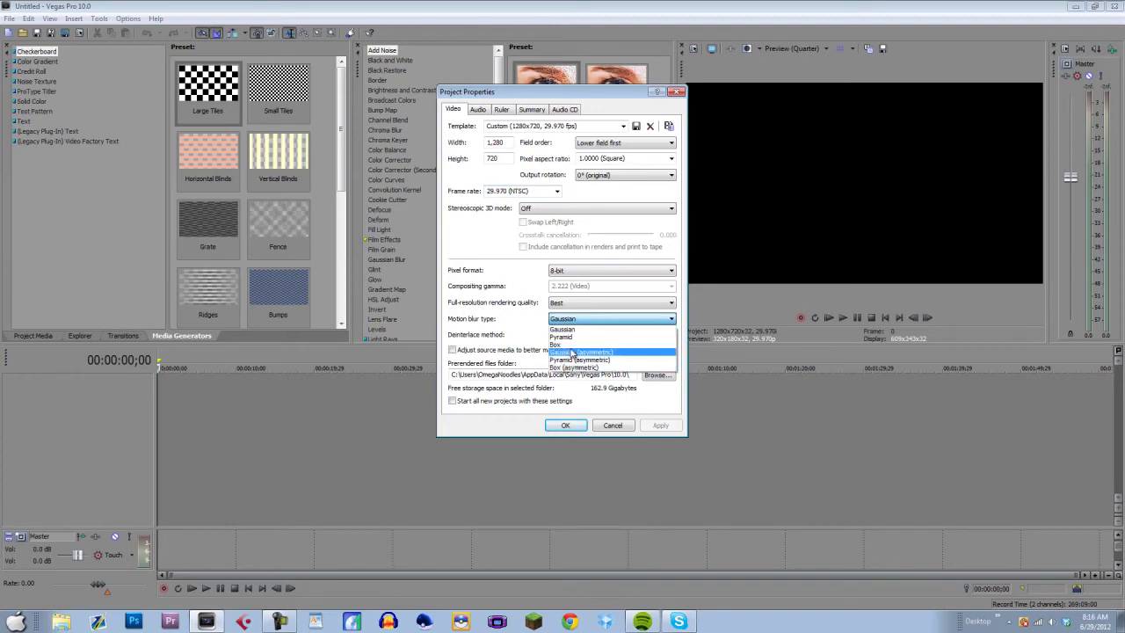
{"action": "left_click", "coordinate": [508, 294]}
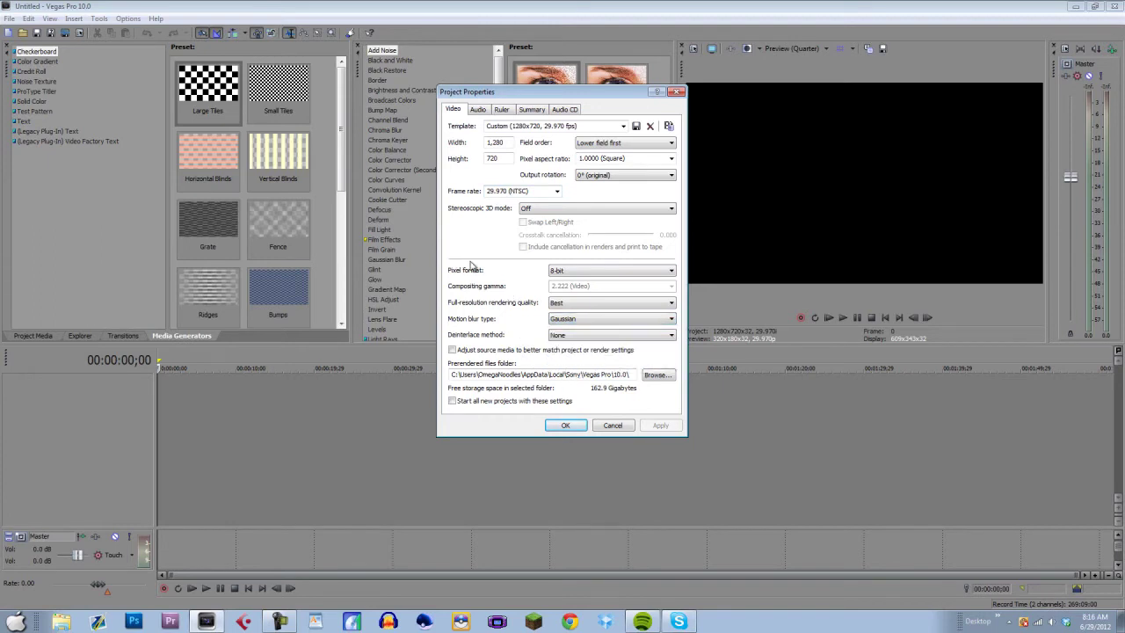
{"action": "left_click", "coordinate": [575, 336]}
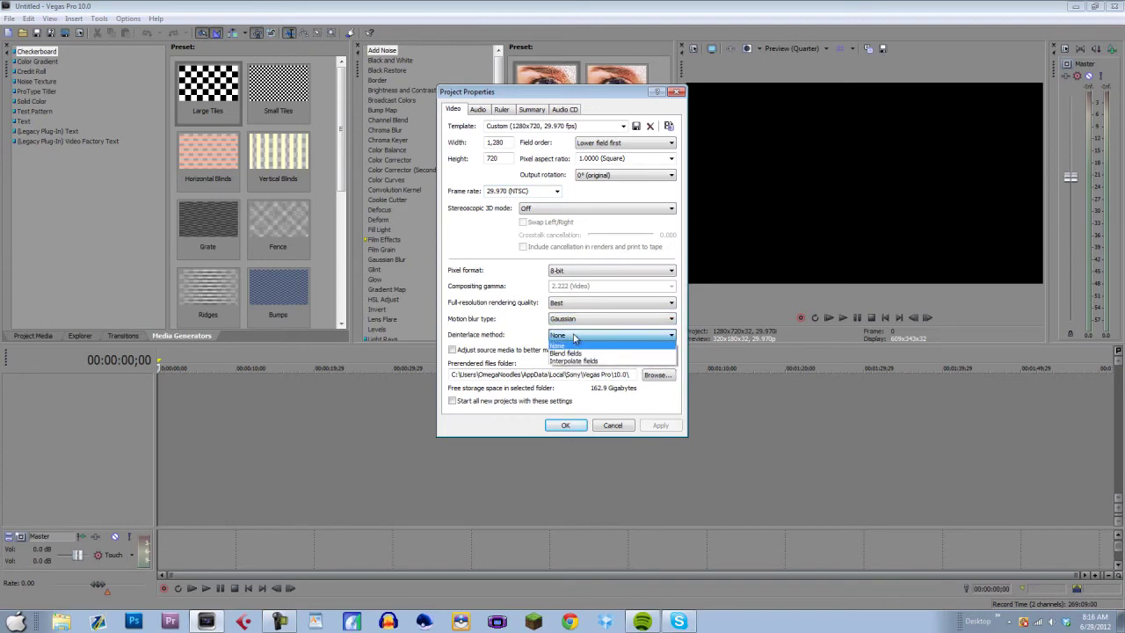
{"action": "left_click", "coordinate": [576, 360]}
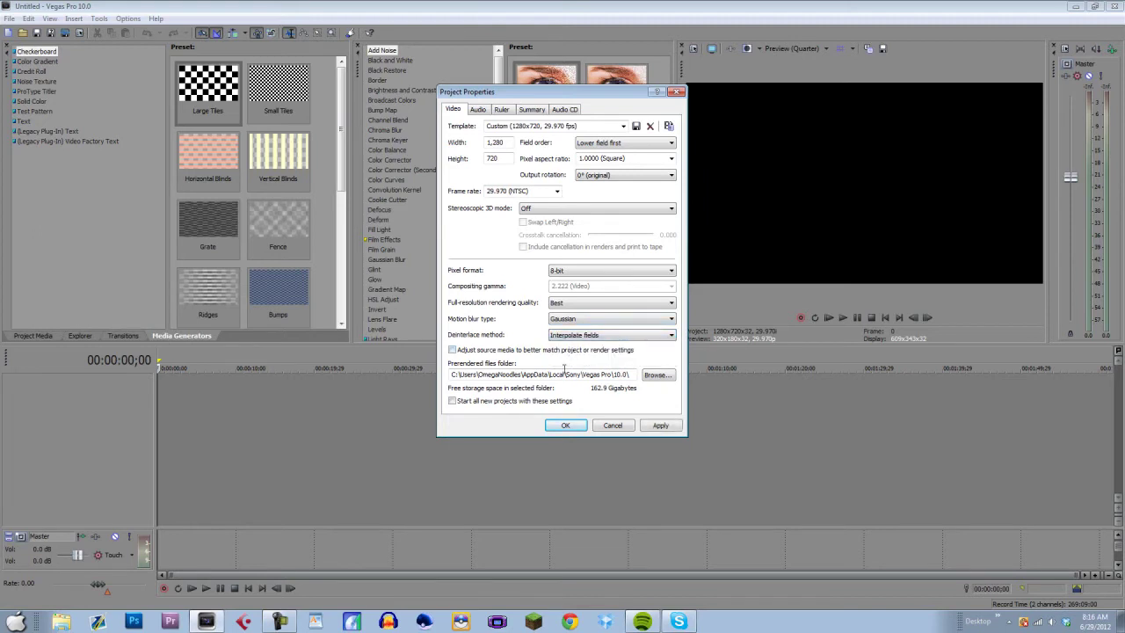
{"action": "left_click", "coordinate": [567, 425]}
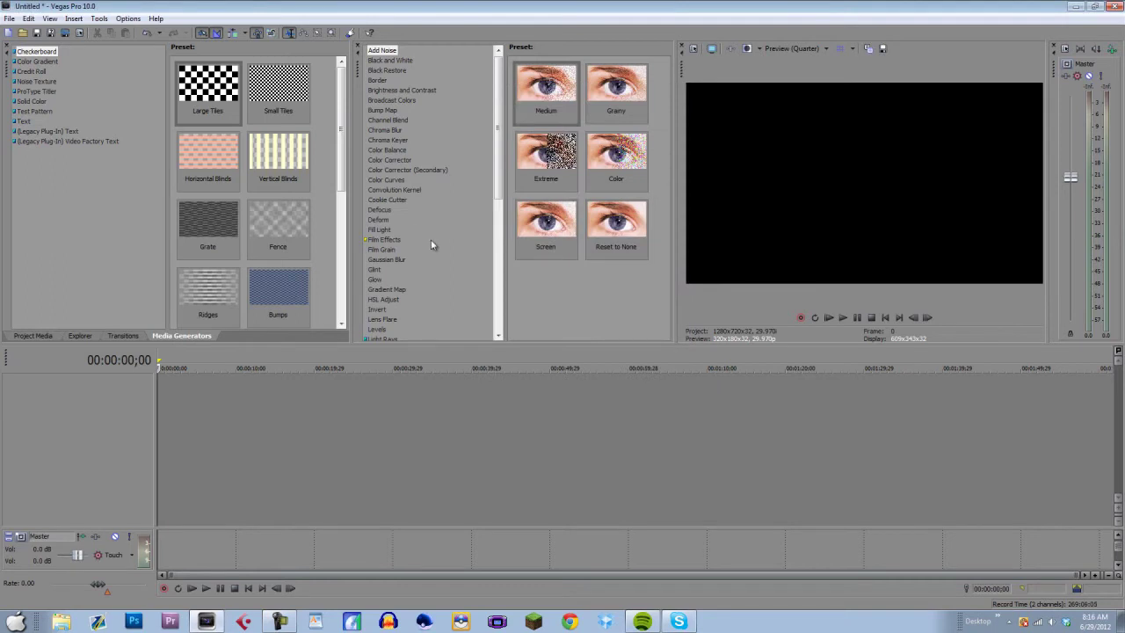
Show the project media list and open the Videos library in Windows Explorer
{"action": "left_click", "coordinate": [39, 335]}
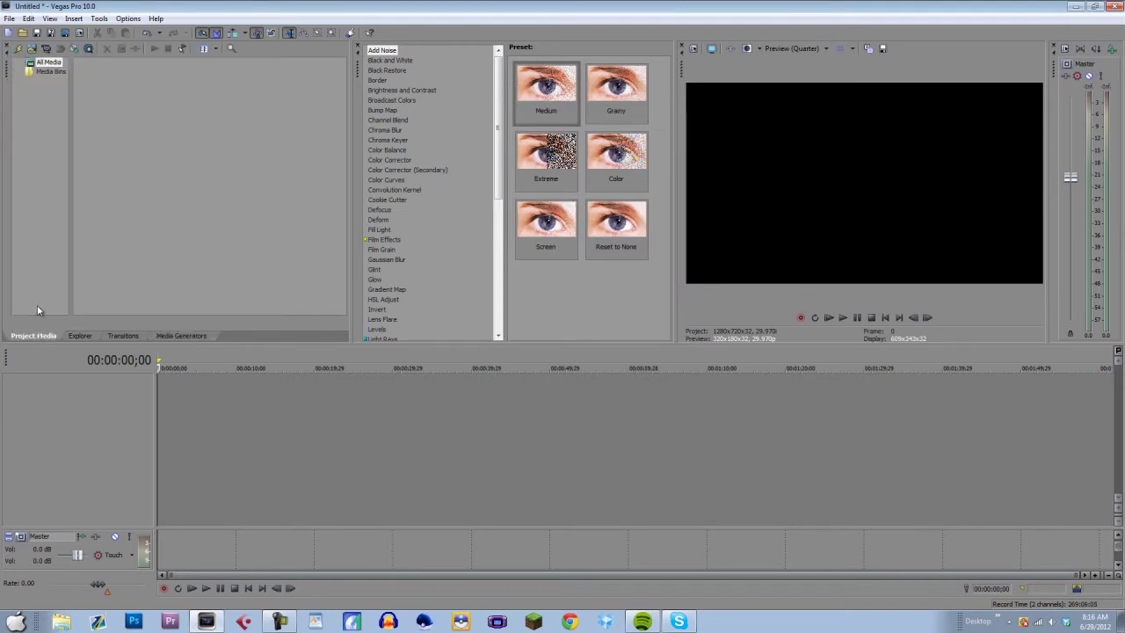
{"action": "left_click", "coordinate": [9, 18]}
{"action": "mouse_move", "coordinate": [53, 134]}
{"action": "left_click", "coordinate": [282, 129]}
{"action": "left_click", "coordinate": [62, 622]}
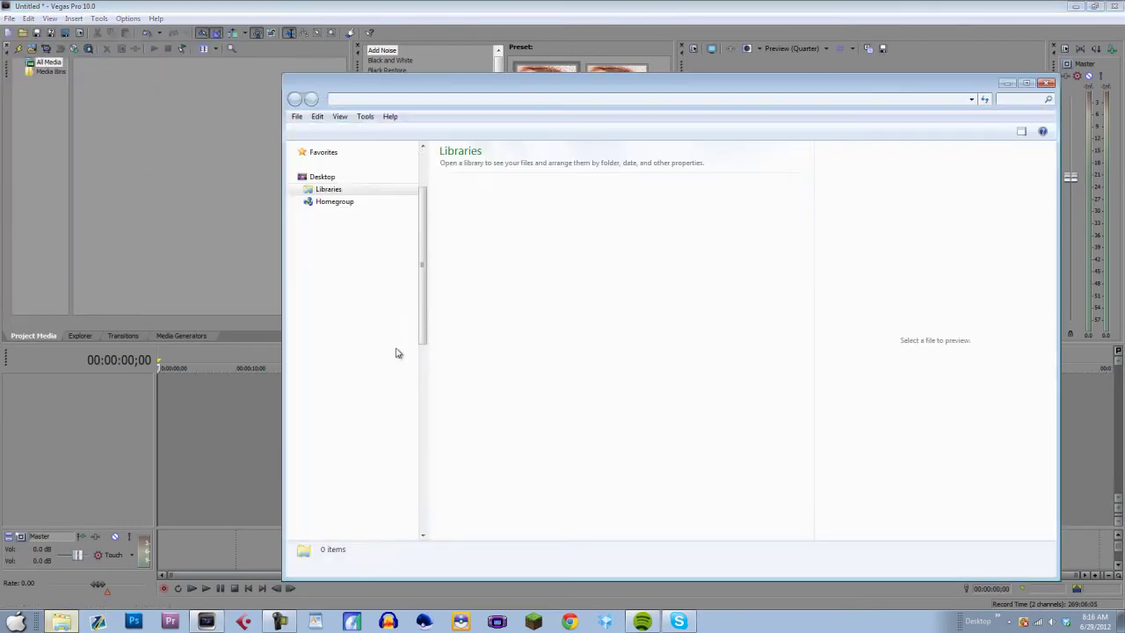
{"action": "left_click", "coordinate": [633, 233]}
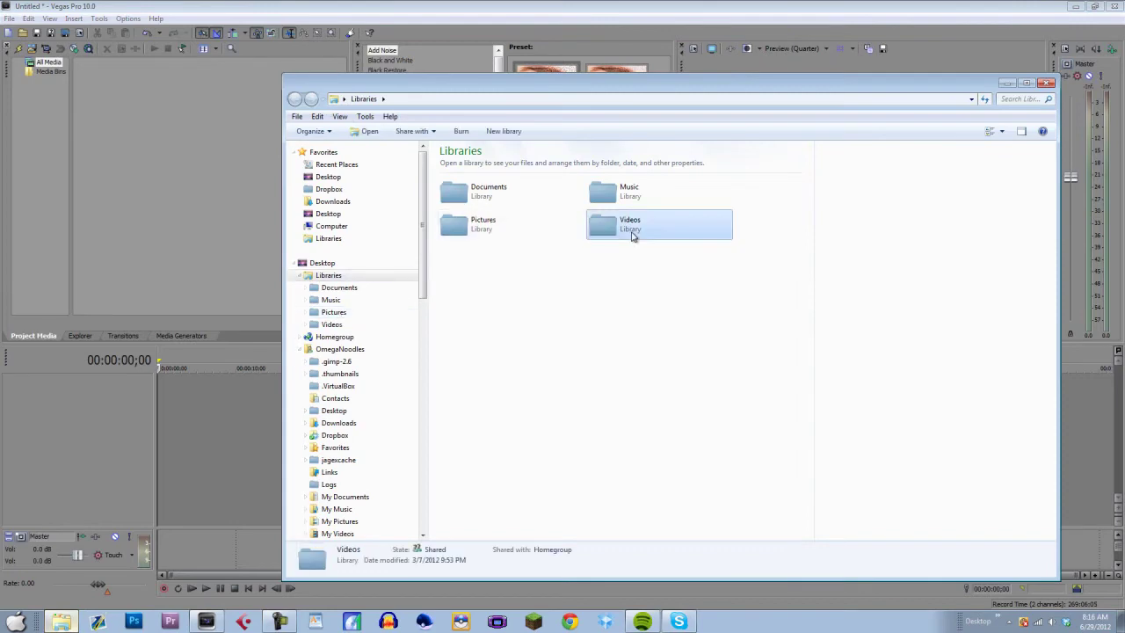
{"action": "double_click", "coordinate": [633, 236]}
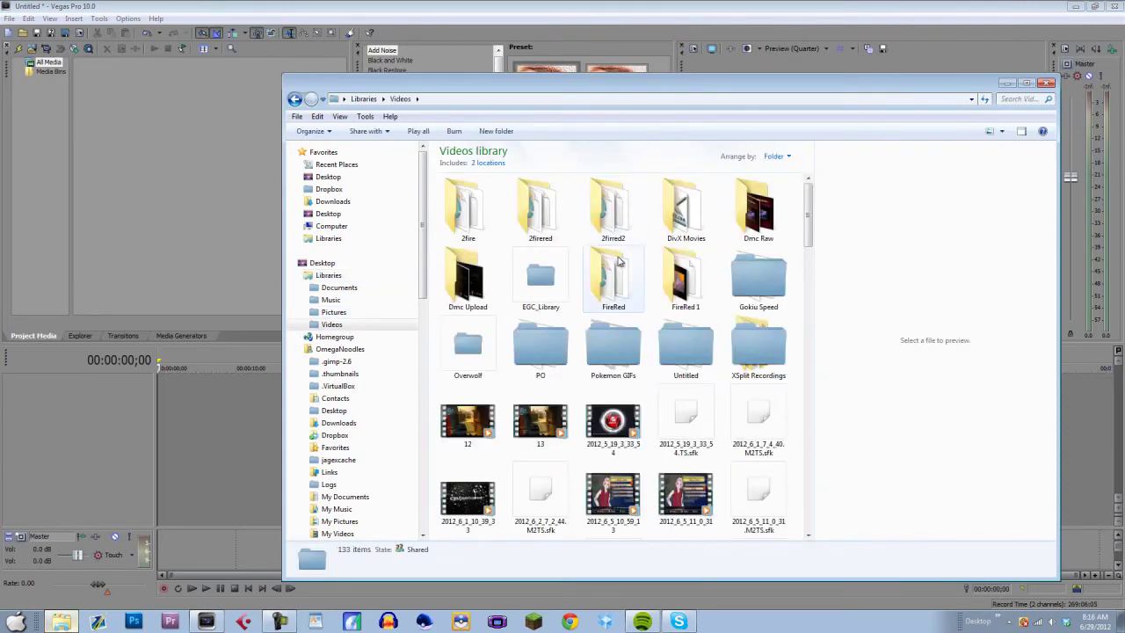
Add the video 2012_6_19_1_55_24 from the Videos library at the start of the Vegas Pro timeline
{"action": "scroll", "coordinate": [619, 259], "scroll_direction": "down", "scroll_amount": 3}
{"action": "scroll", "coordinate": [620, 260], "scroll_direction": "down", "scroll_amount": 3}
{"action": "scroll", "coordinate": [624, 255], "scroll_direction": "up", "scroll_amount": 5}
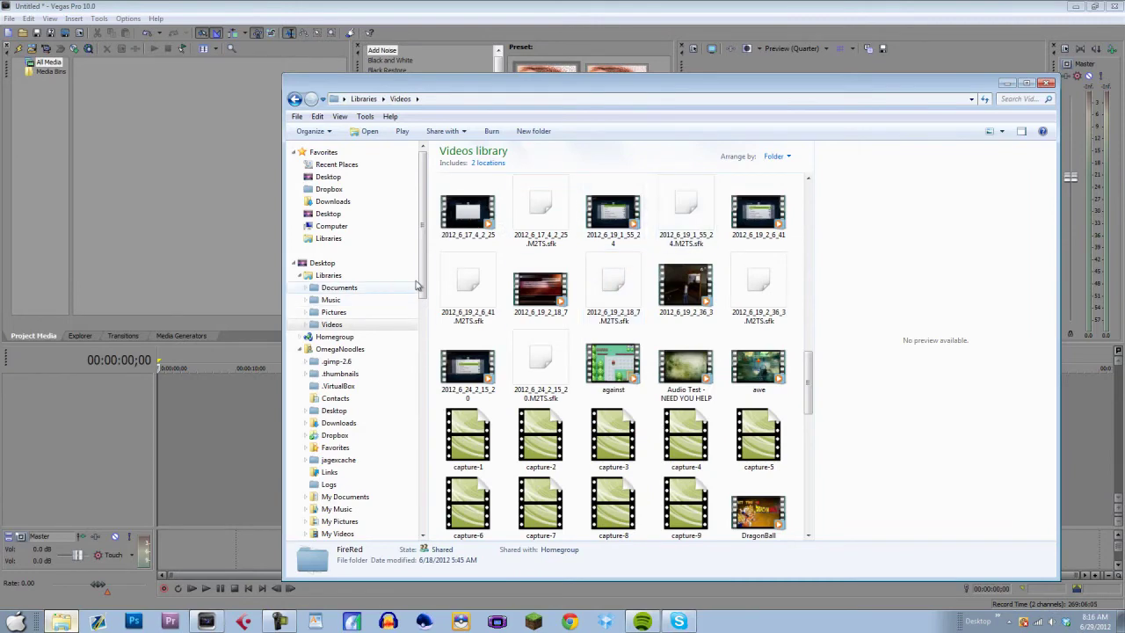
{"action": "left_click", "coordinate": [761, 221]}
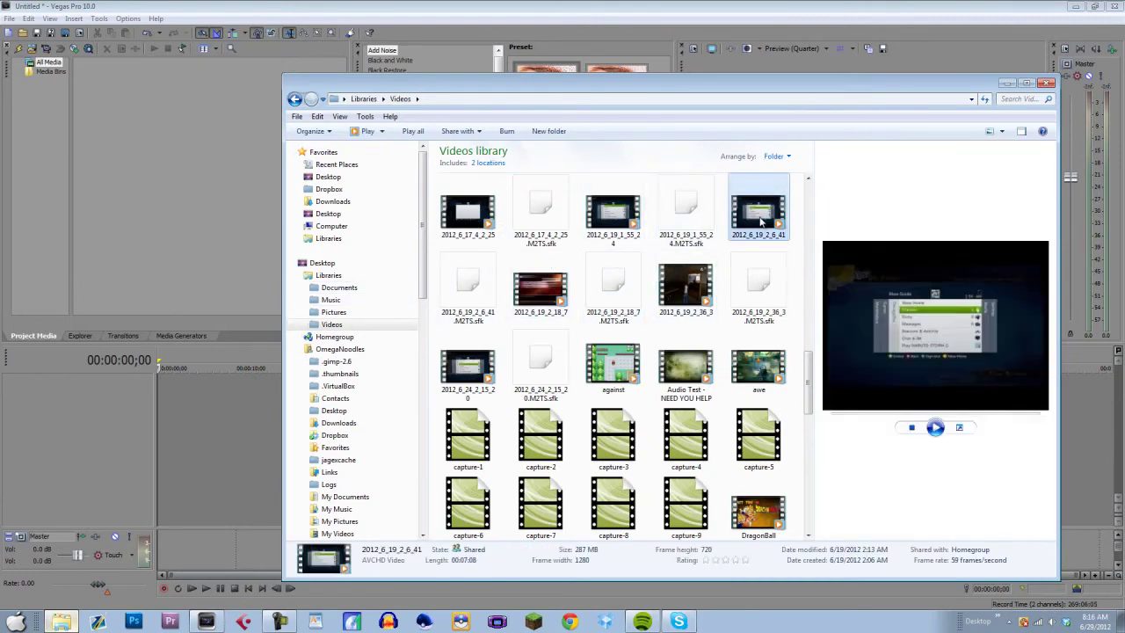
{"action": "left_click", "coordinate": [453, 365]}
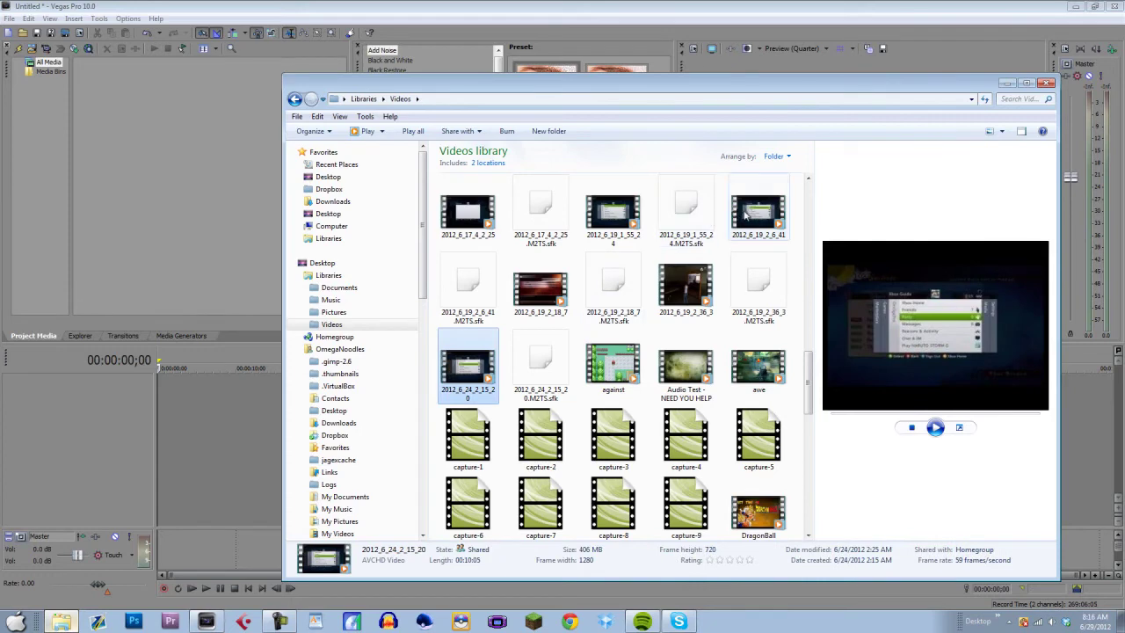
{"action": "left_click", "coordinate": [603, 210]}
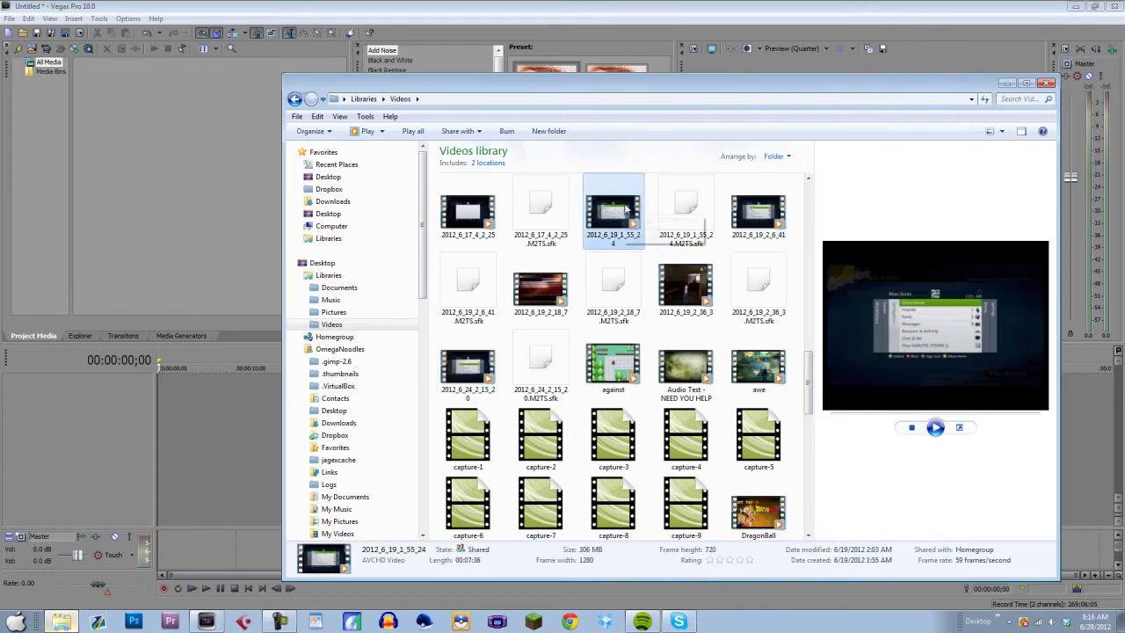
{"action": "left_click_drag", "start_coordinate": [625, 209], "coordinate": [156, 410]}
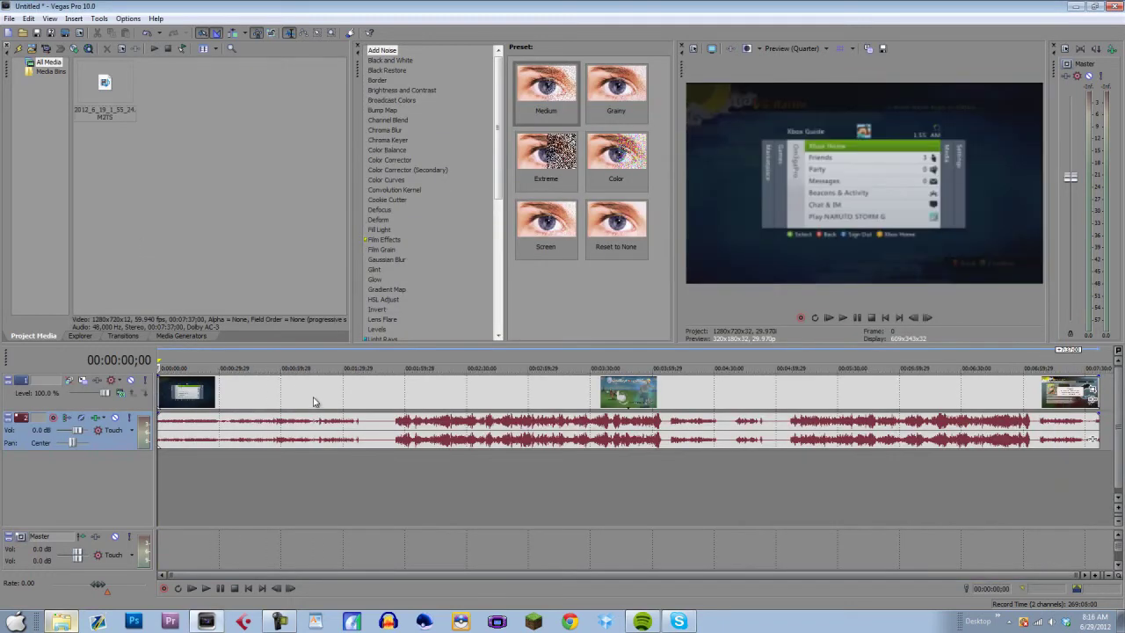
Preview several points along the video clip, ending at about 00:04:14;03
{"action": "left_click", "coordinate": [317, 402]}
{"action": "left_click", "coordinate": [426, 409]}
{"action": "left_click", "coordinate": [483, 402]}
{"action": "left_click", "coordinate": [559, 394]}
{"action": "left_click", "coordinate": [623, 389]}
{"action": "left_click", "coordinate": [680, 391]}
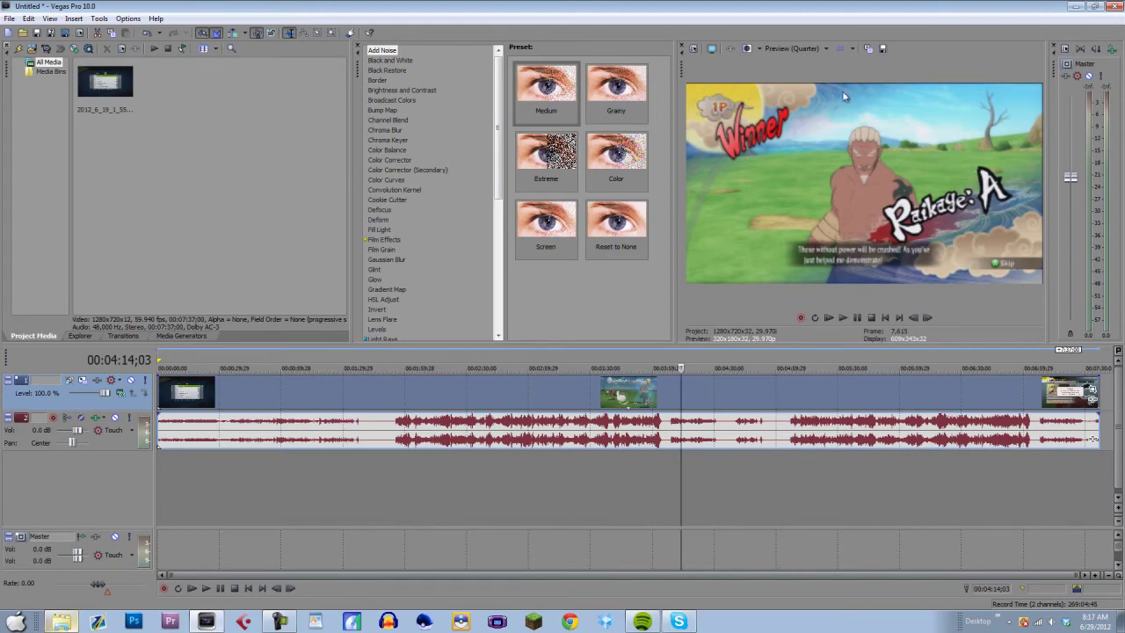
Crop the video clip slightly on all sides with Event Pan/Crop, to about 1,245 by 700
{"action": "right_click", "coordinate": [446, 402]}
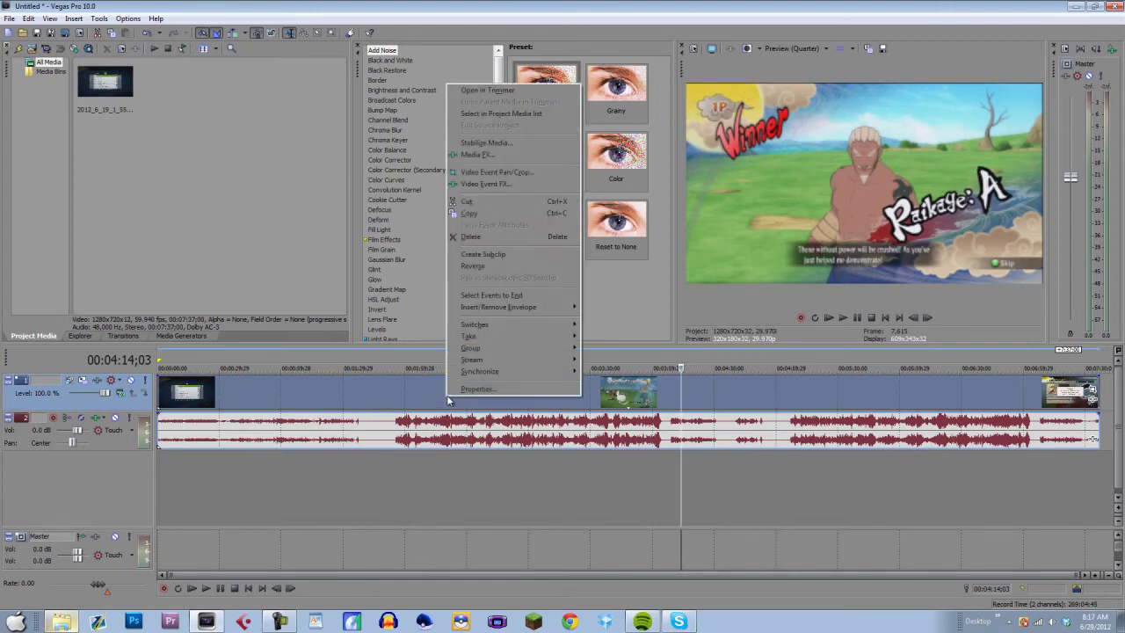
{"action": "left_click", "coordinate": [501, 173]}
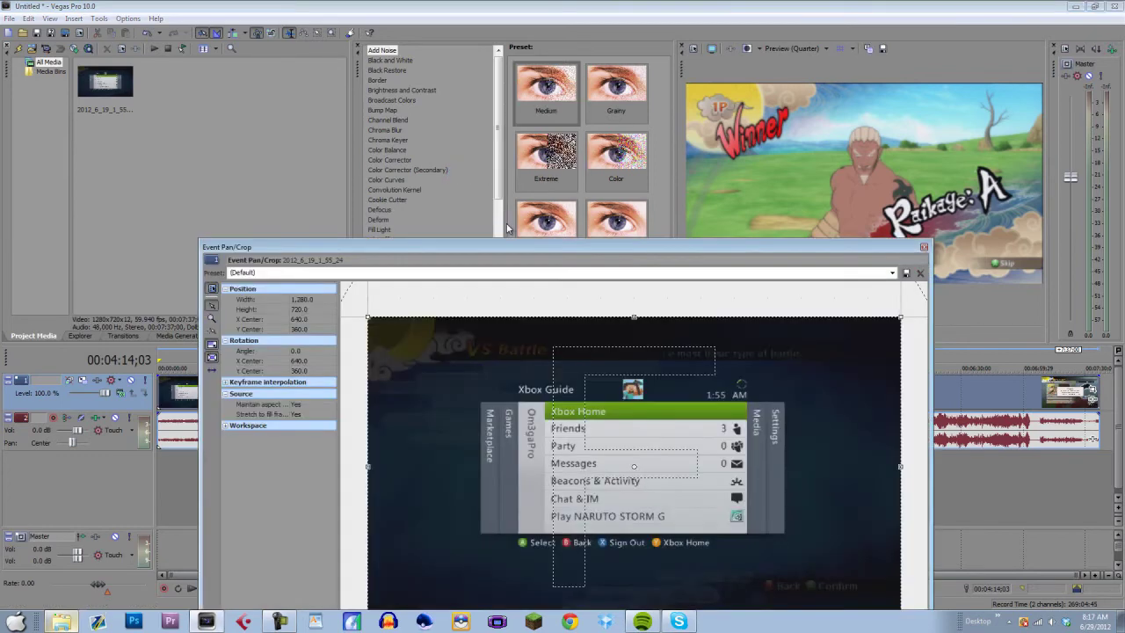
{"action": "left_click_drag", "start_coordinate": [590, 252], "coordinate": [586, 161]}
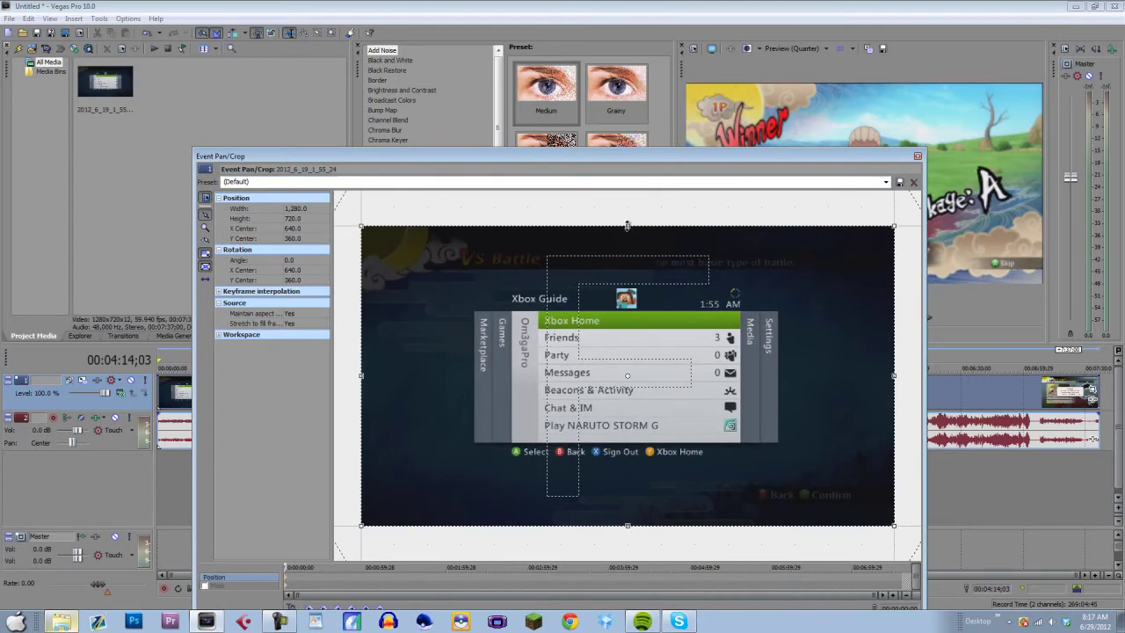
{"action": "left_click_drag", "start_coordinate": [628, 226], "coordinate": [627, 230]}
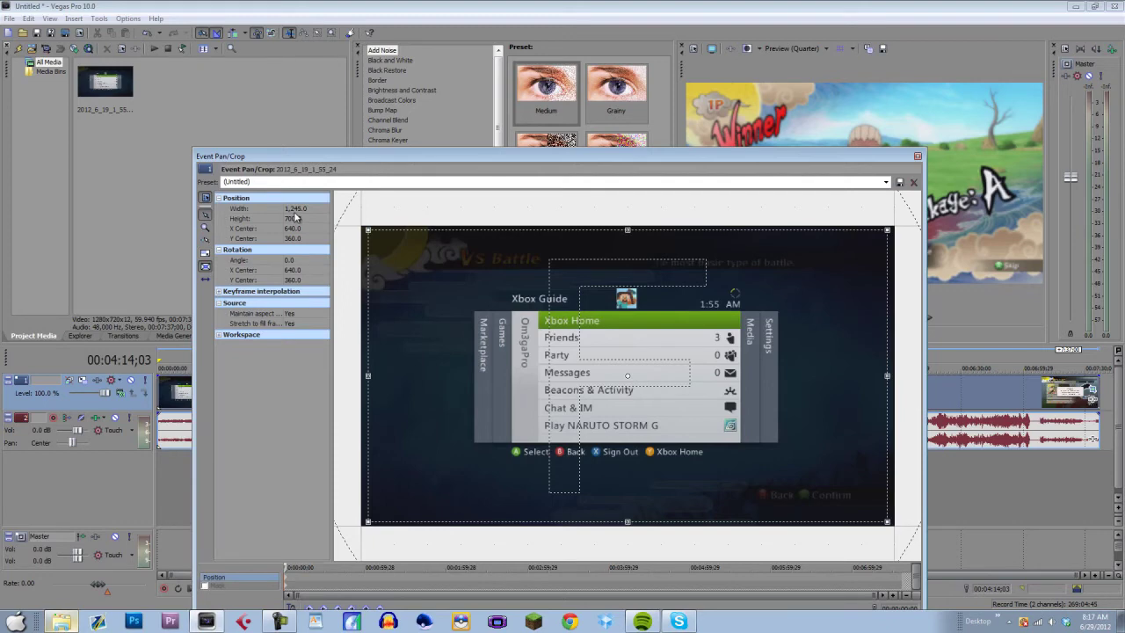
Try shrinking the crop to about 376.6 wide by 163.5 high, undo it, and close Event Pan/Crop
{"action": "left_click_drag", "start_coordinate": [369, 376], "coordinate": [550, 376]}
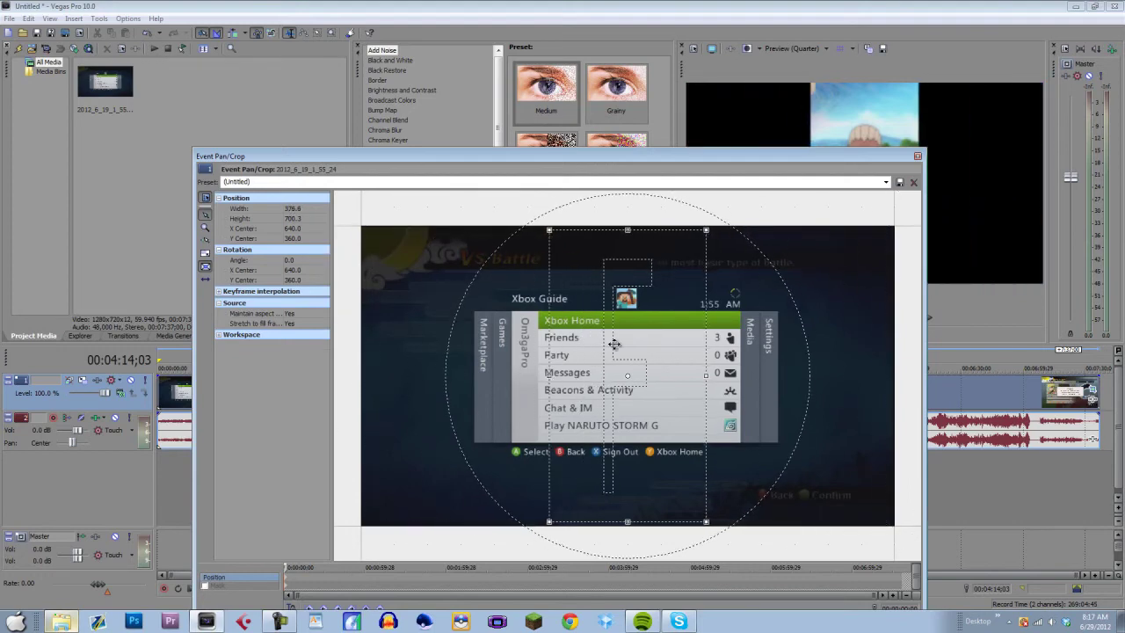
{"action": "left_click_drag", "start_coordinate": [628, 231], "coordinate": [653, 341]}
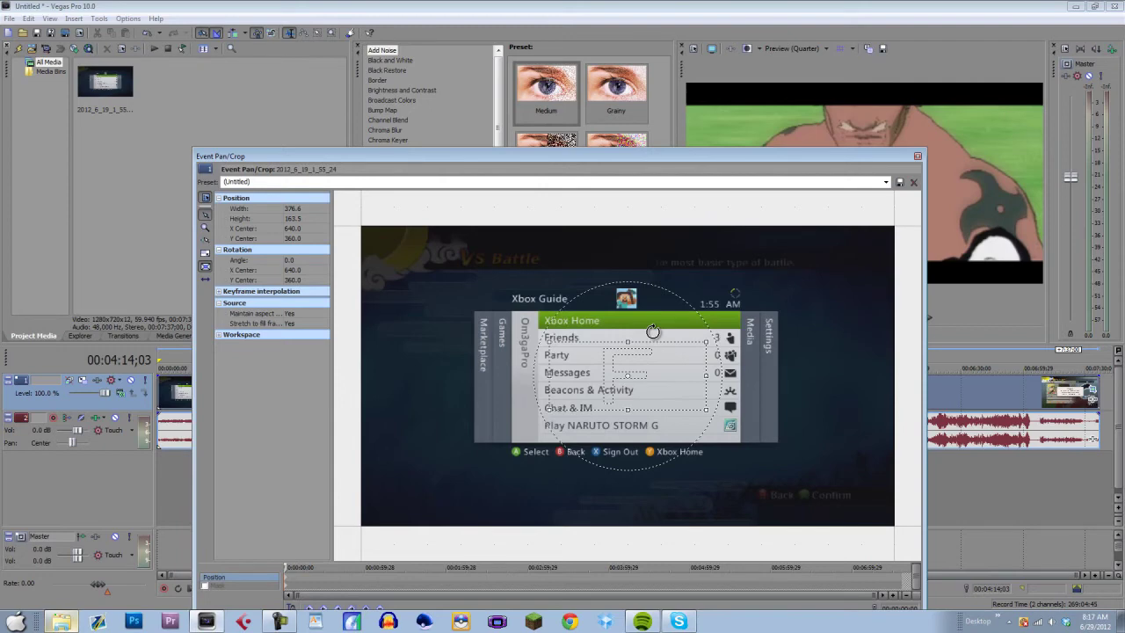
{"action": "key", "text": "ctrl+z"}
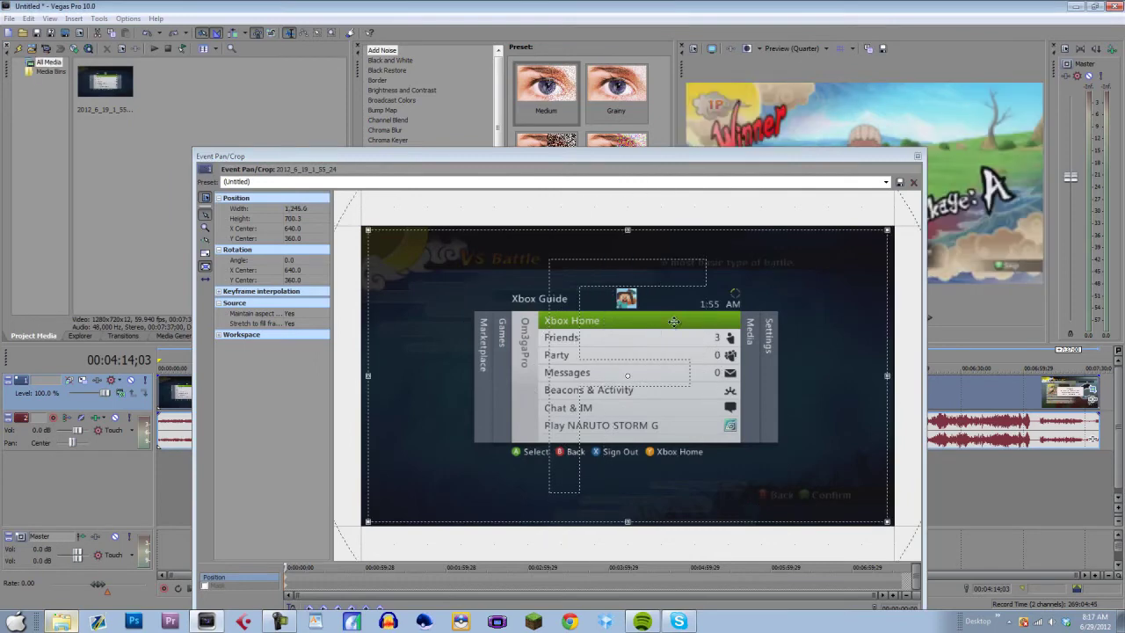
{"action": "left_click", "coordinate": [918, 155]}
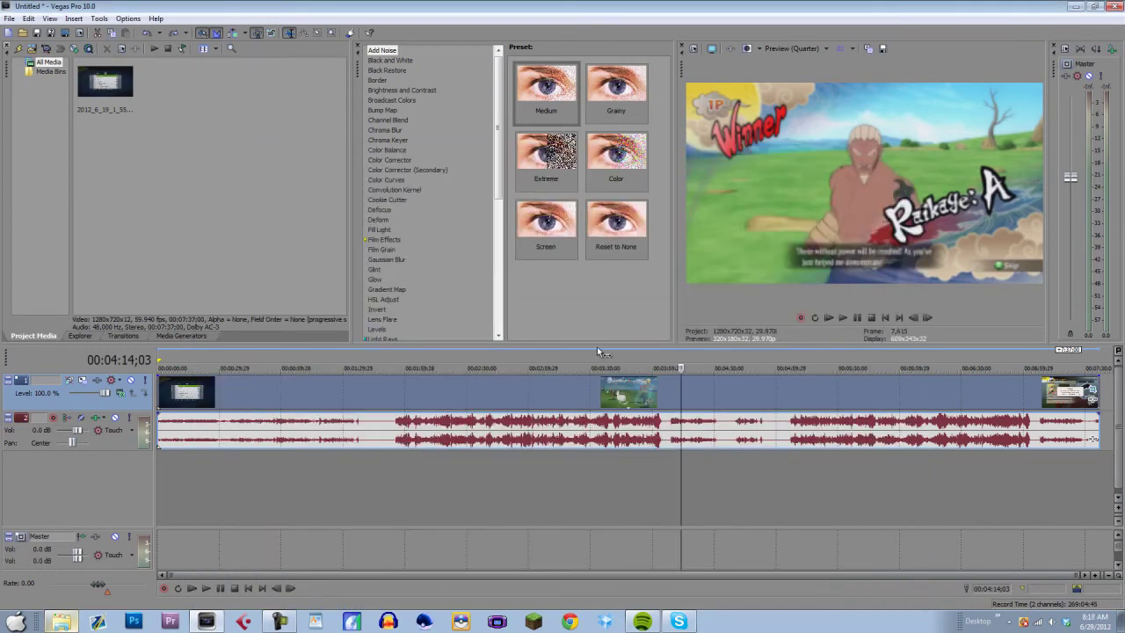
{"action": "left_click", "coordinate": [781, 53]}
{"action": "left_click", "coordinate": [781, 53]}
Add the Raikage vs Naruto MP3 from the Desktop folder to a new audio track below the video's audio
{"action": "left_click", "coordinate": [62, 621]}
{"action": "left_click", "coordinate": [338, 177]}
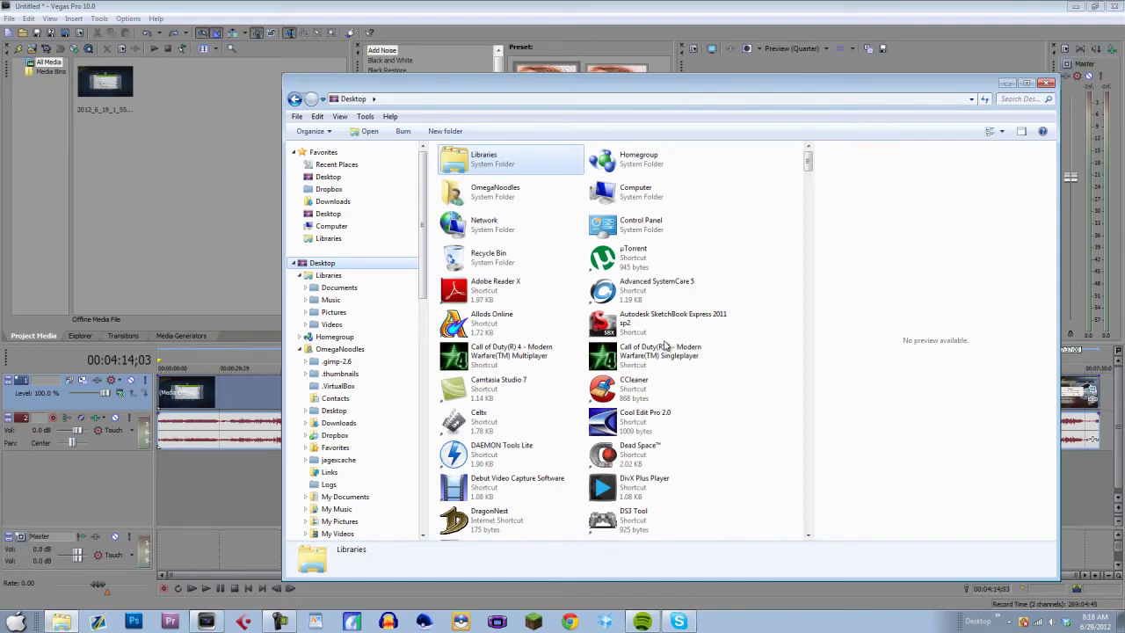
{"action": "scroll", "coordinate": [666, 346], "scroll_direction": "down", "scroll_amount": 7}
{"action": "scroll", "coordinate": [663, 347], "scroll_direction": "down", "scroll_amount": 8}
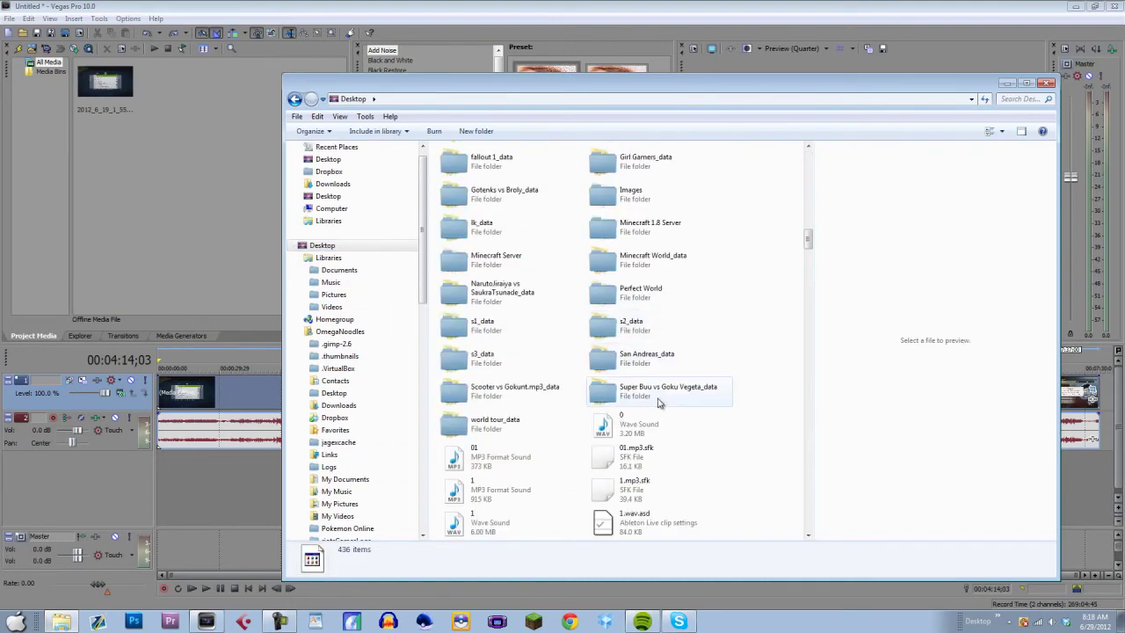
{"action": "left_click", "coordinate": [659, 428]}
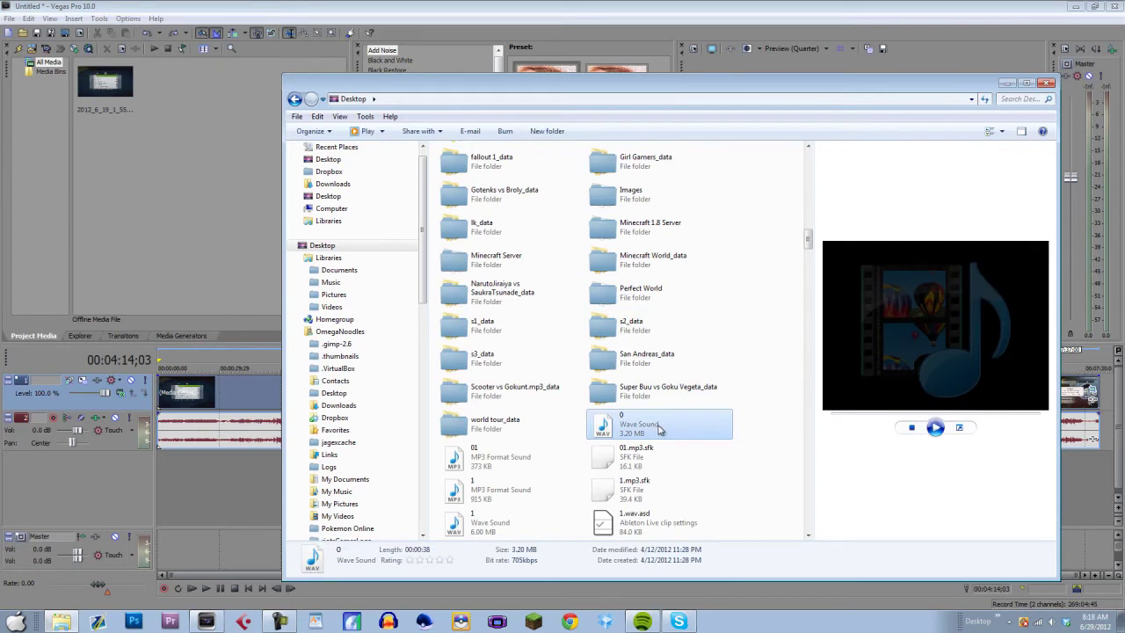
{"action": "key", "text": "o"}
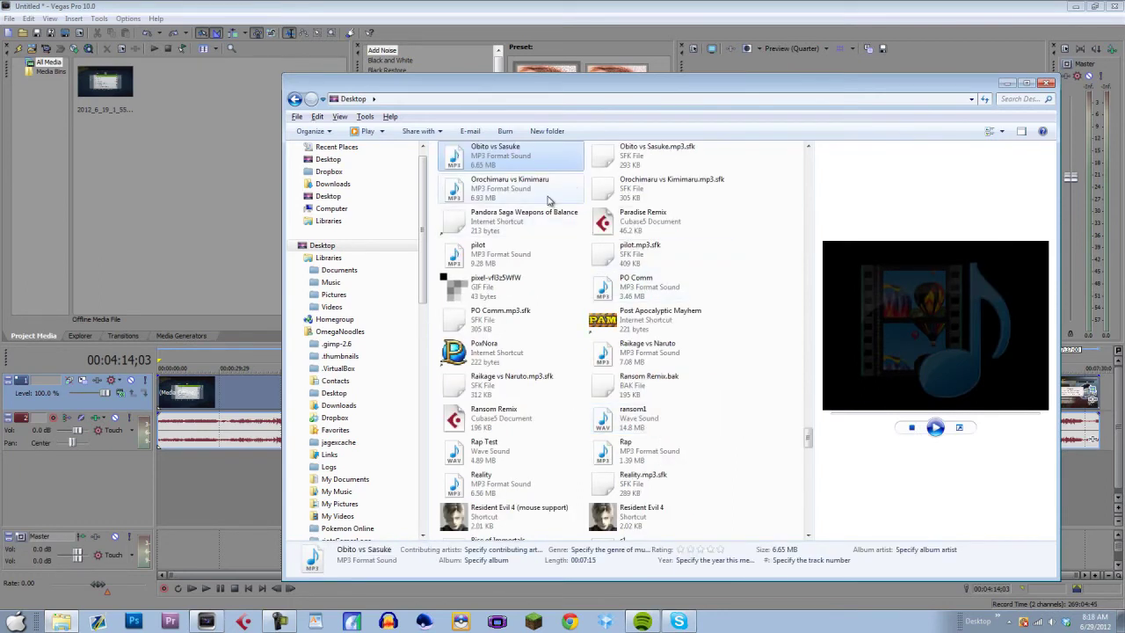
{"action": "key", "text": "r"}
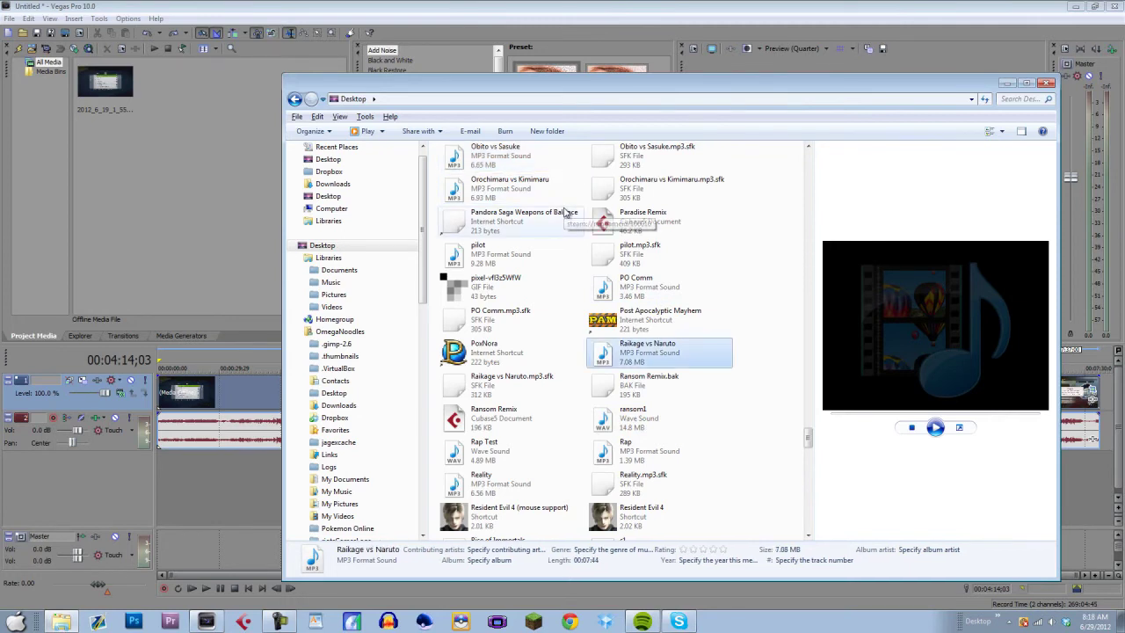
{"action": "left_click_drag", "start_coordinate": [655, 361], "coordinate": [127, 490]}
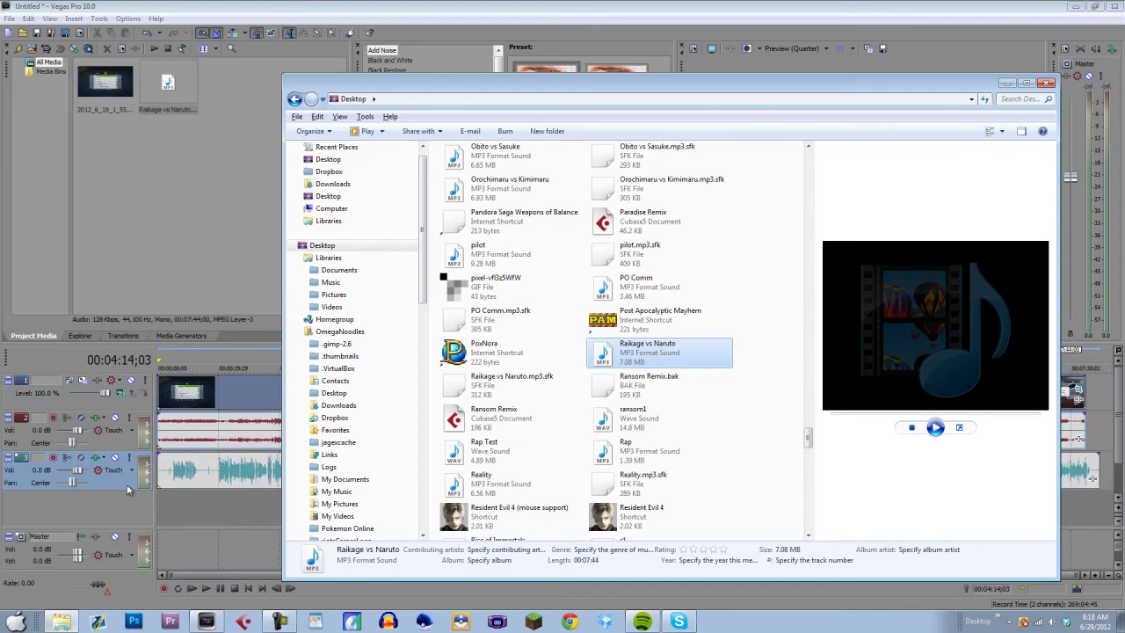
{"action": "left_click", "coordinate": [128, 227]}
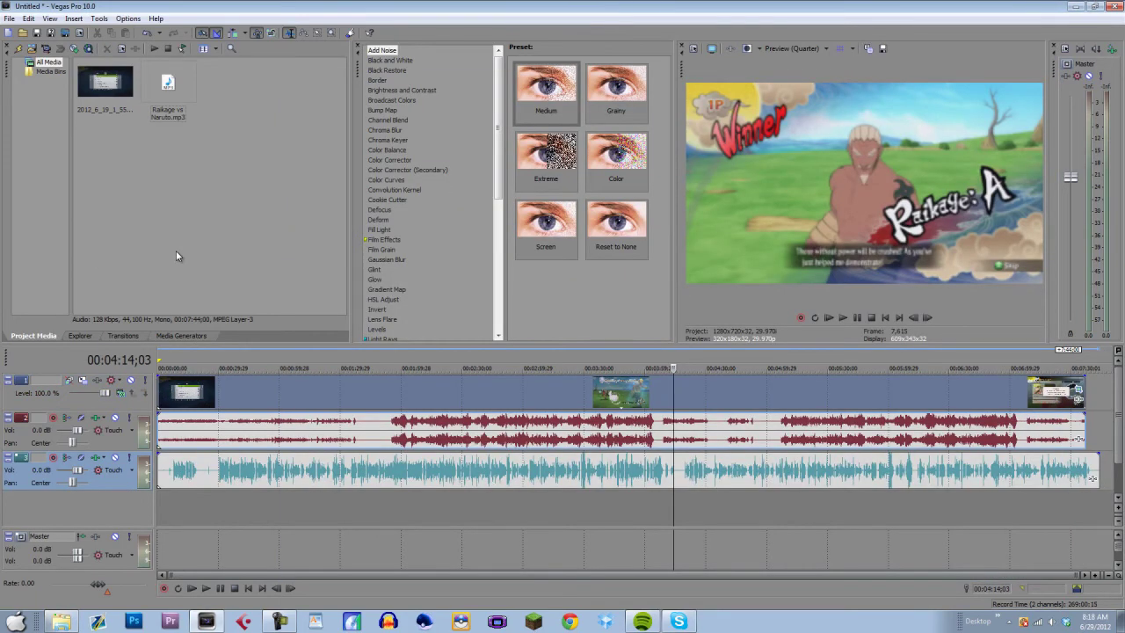
Play the project briefly from the start and lower the video's audio track volume to about -27.7 dB
{"action": "left_click", "coordinate": [193, 589]}
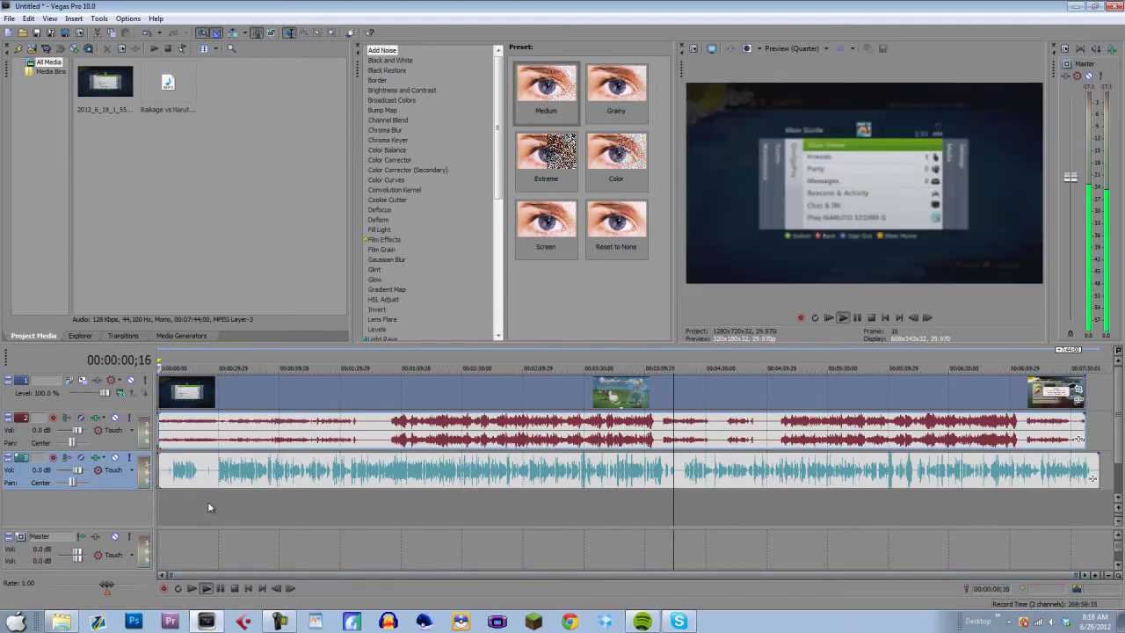
{"action": "left_click", "coordinate": [219, 588]}
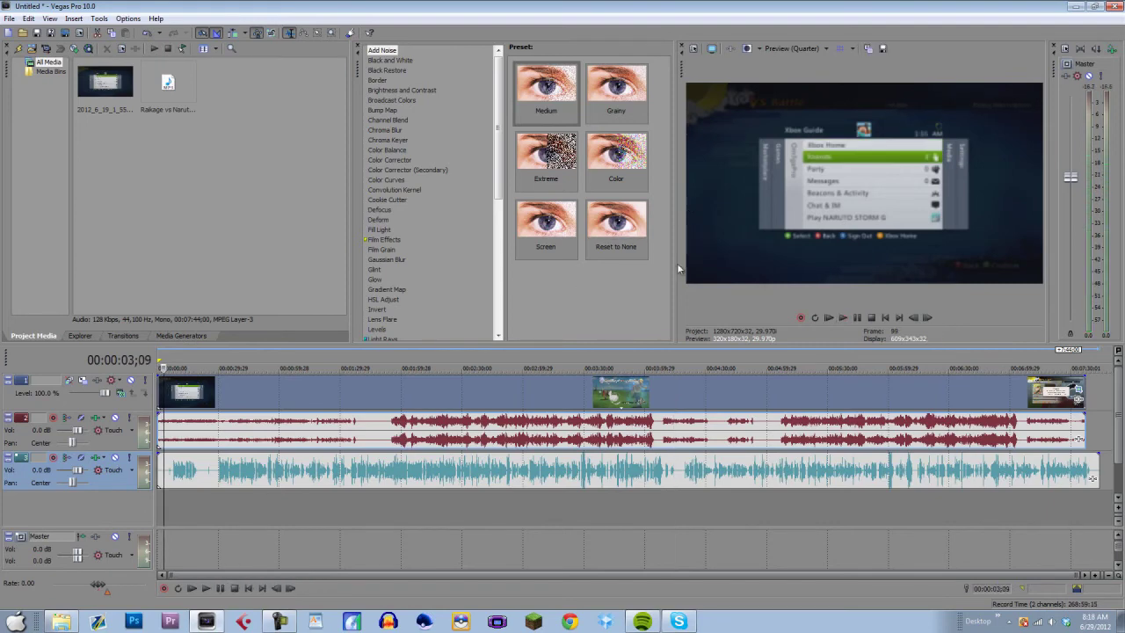
{"action": "left_click_drag", "start_coordinate": [78, 431], "coordinate": [65, 434]}
Shift the Raikage vs Naruto audio clip so it starts about 2 seconds into the timeline
{"action": "scroll", "coordinate": [136, 471], "scroll_direction": "up", "scroll_amount": 3}
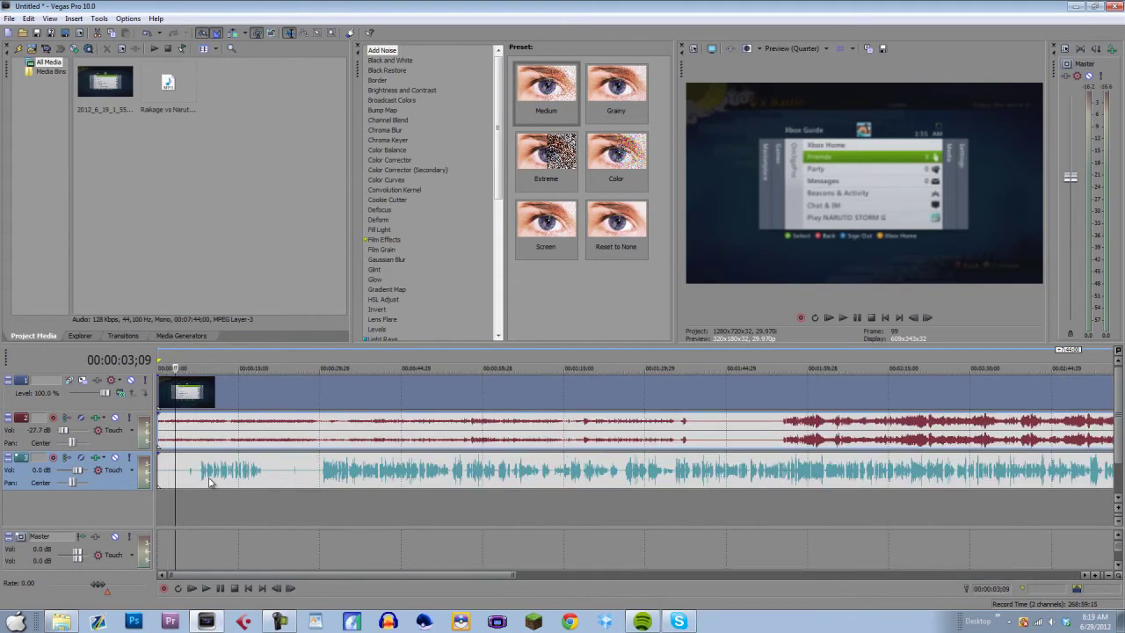
{"action": "left_click_drag", "start_coordinate": [148, 476], "coordinate": [195, 474]}
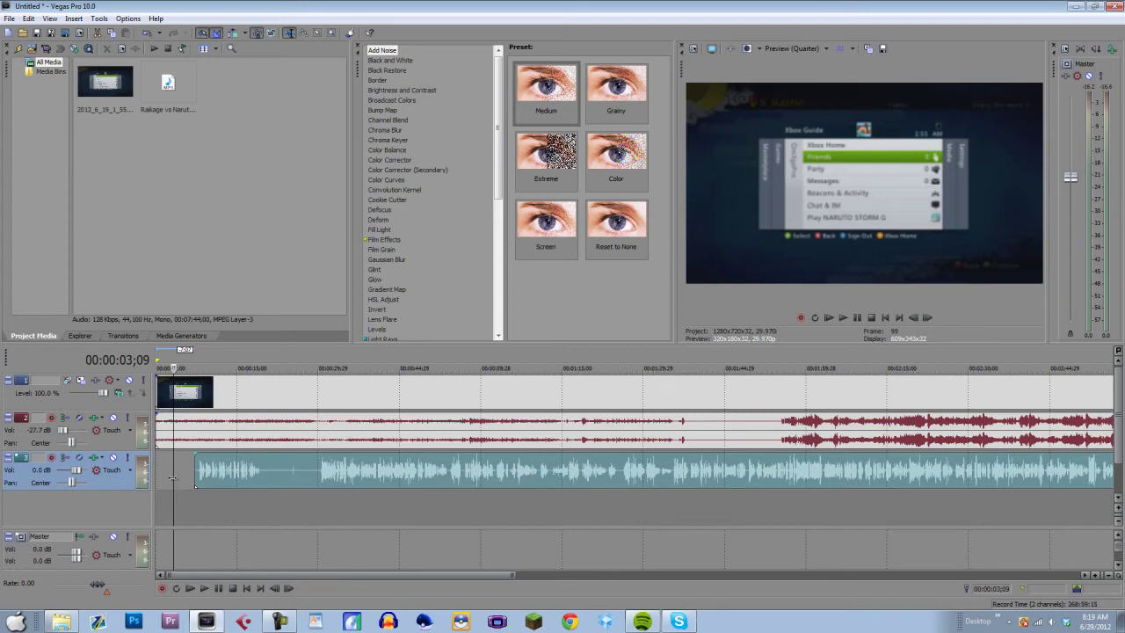
{"action": "scroll", "coordinate": [175, 480], "scroll_direction": "up", "scroll_amount": 5}
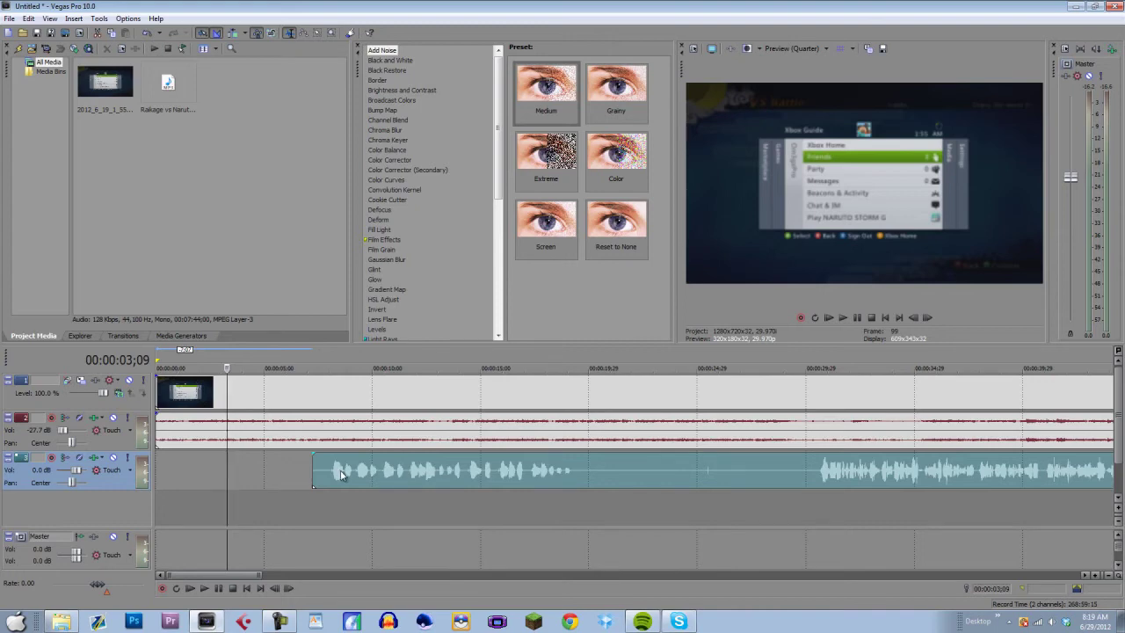
{"action": "left_click_drag", "start_coordinate": [344, 475], "coordinate": [265, 475]}
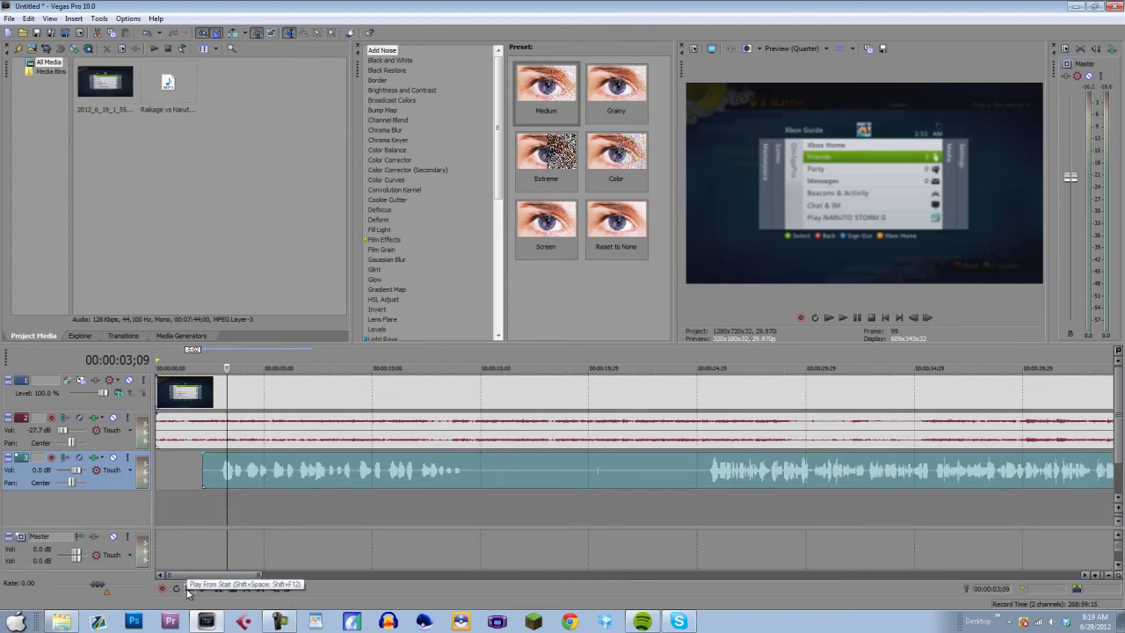
Check the audio sync by playing from the start, move the Raikage vs Naruto clip 12 frames later, and replay
{"action": "left_click", "coordinate": [186, 591]}
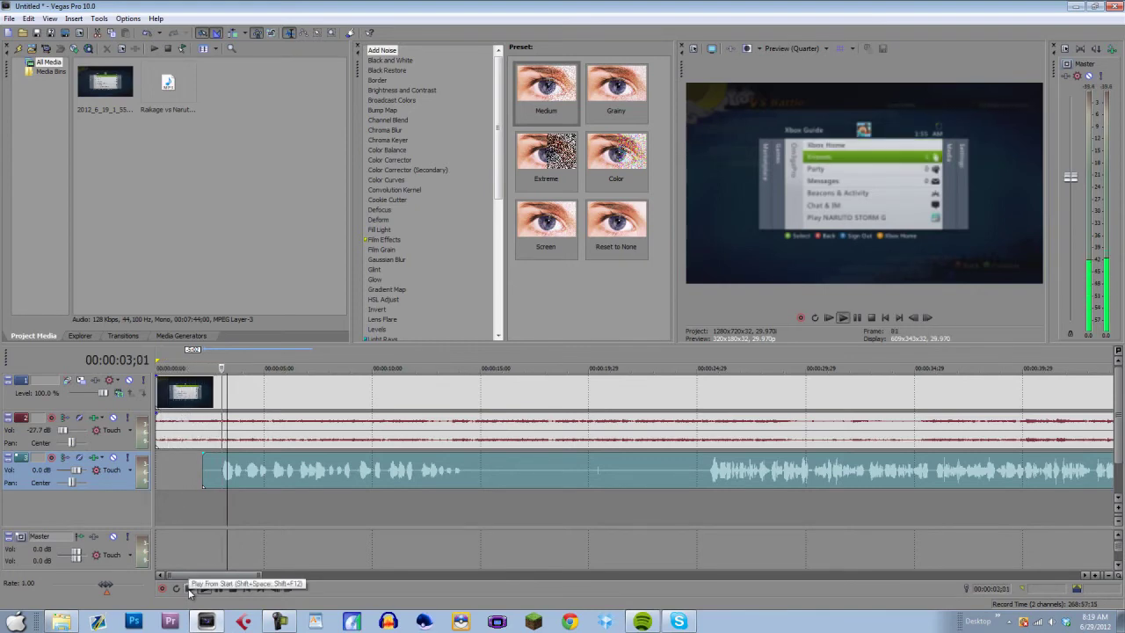
{"action": "left_click", "coordinate": [219, 588]}
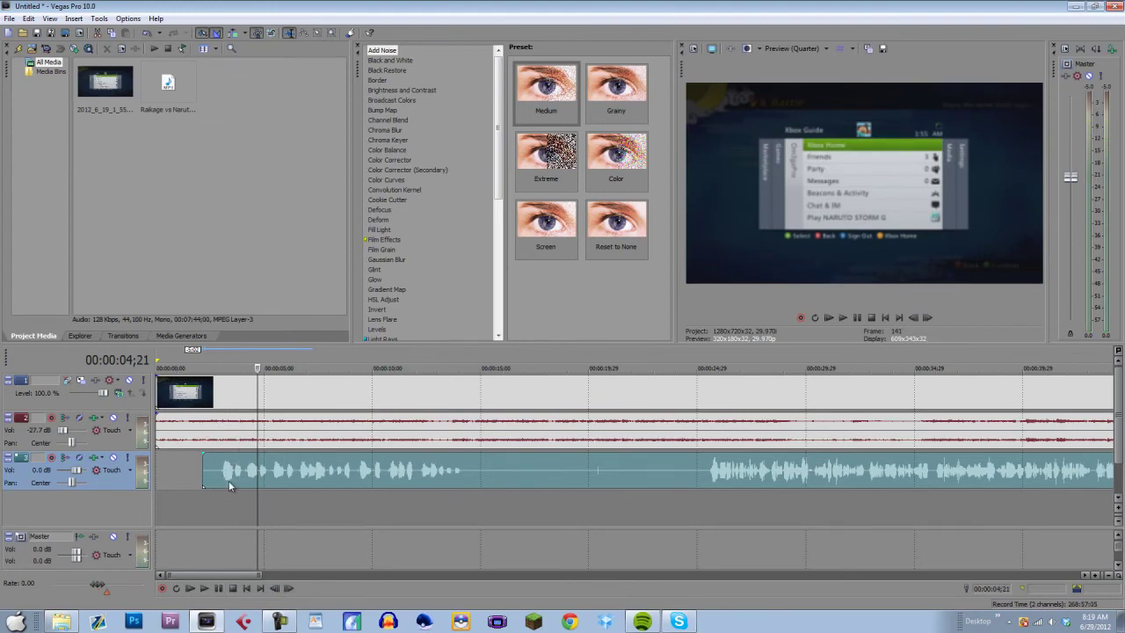
{"action": "left_click_drag", "start_coordinate": [224, 479], "coordinate": [232, 479]}
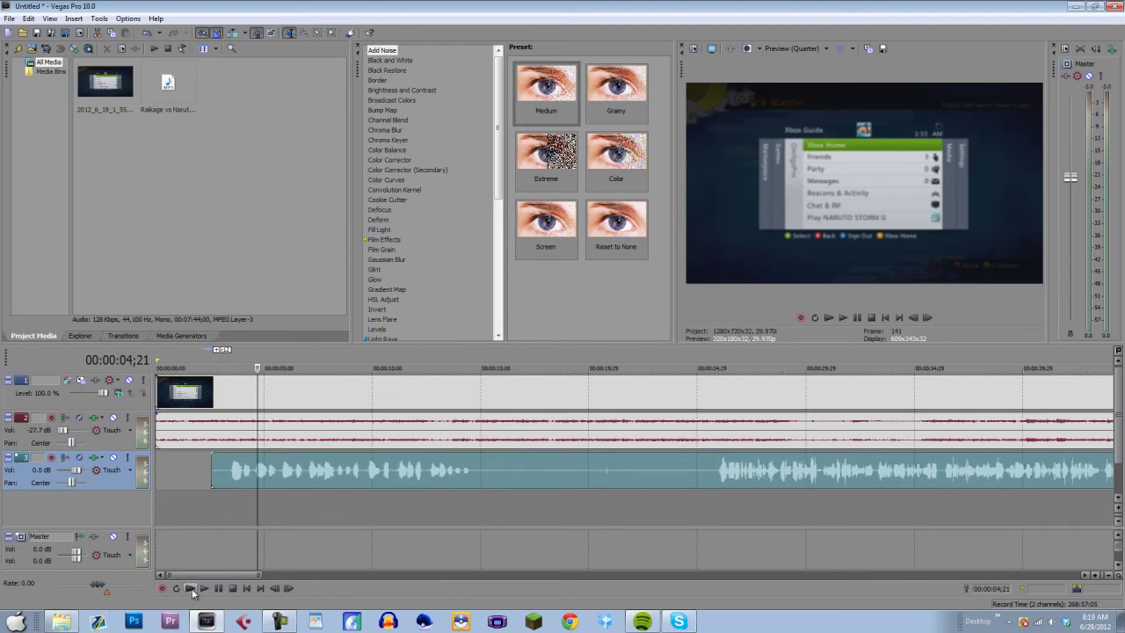
{"action": "left_click", "coordinate": [191, 590]}
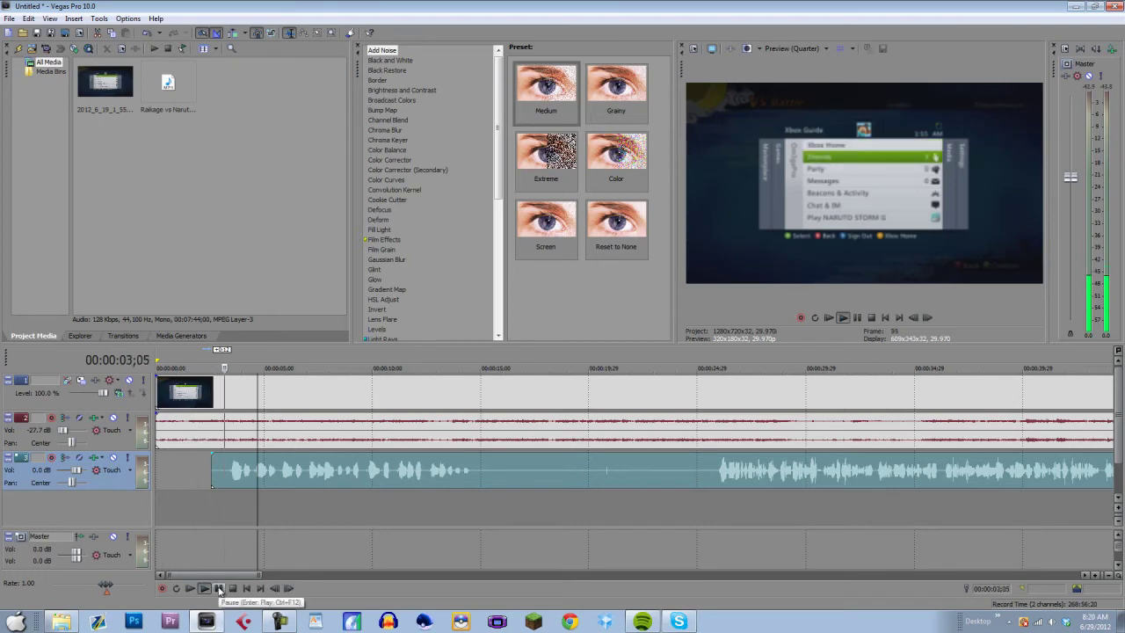
Replay the opening to check the sync and move the Raikage vs Naruto audio clip about 13 frames earlier
{"action": "left_click", "coordinate": [219, 589]}
{"action": "scroll", "coordinate": [223, 516], "scroll_direction": "up", "scroll_amount": 4}
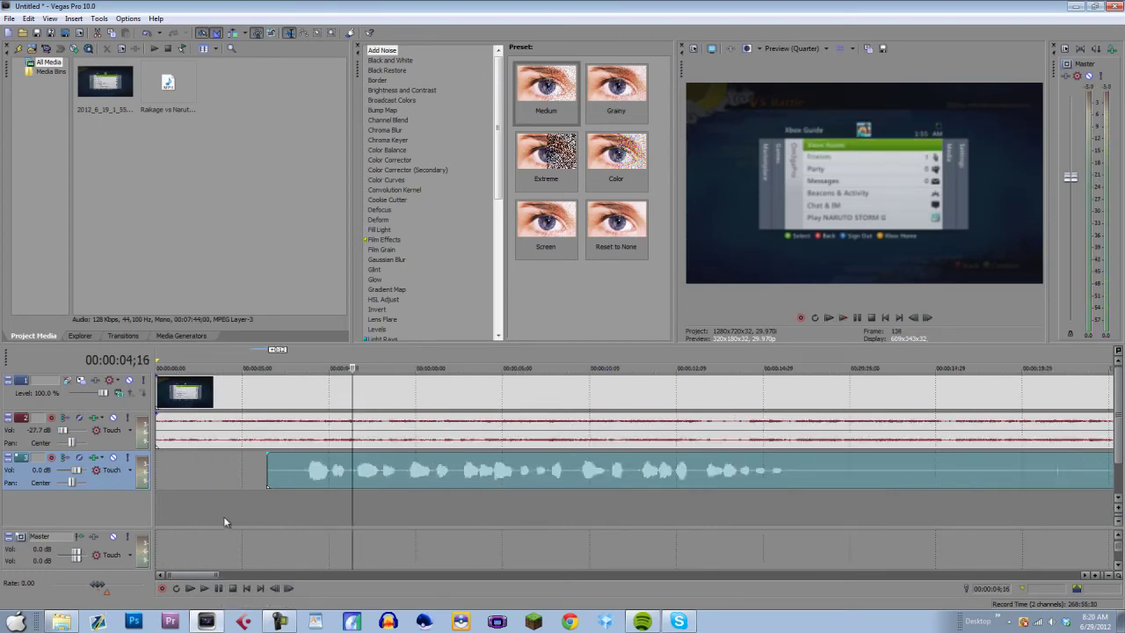
{"action": "left_click", "coordinate": [300, 433]}
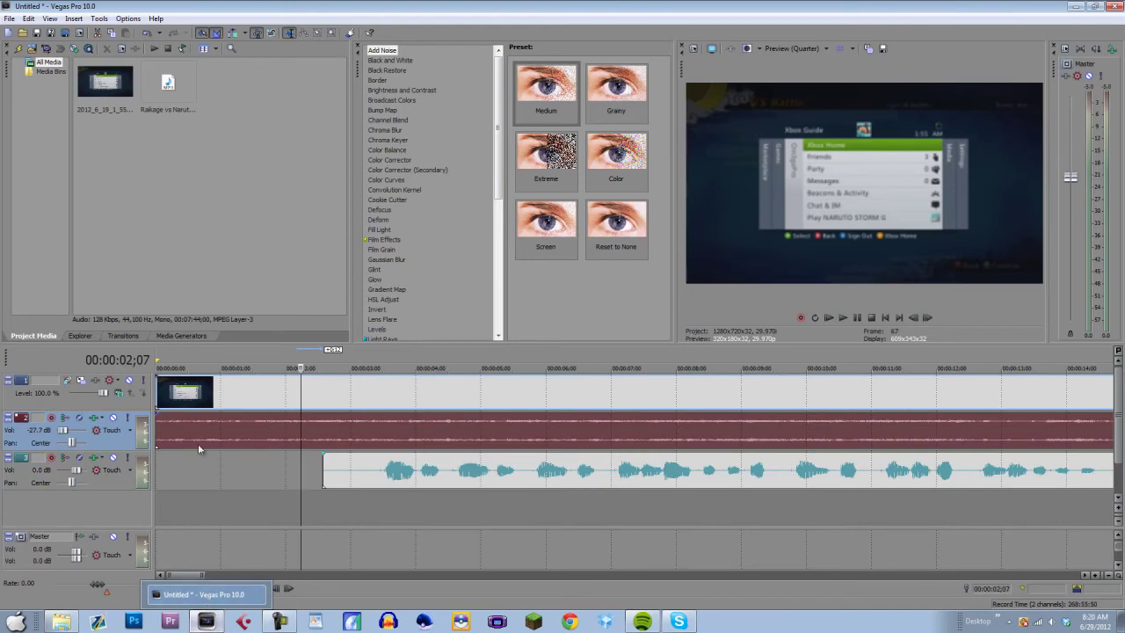
{"action": "left_click", "coordinate": [203, 589]}
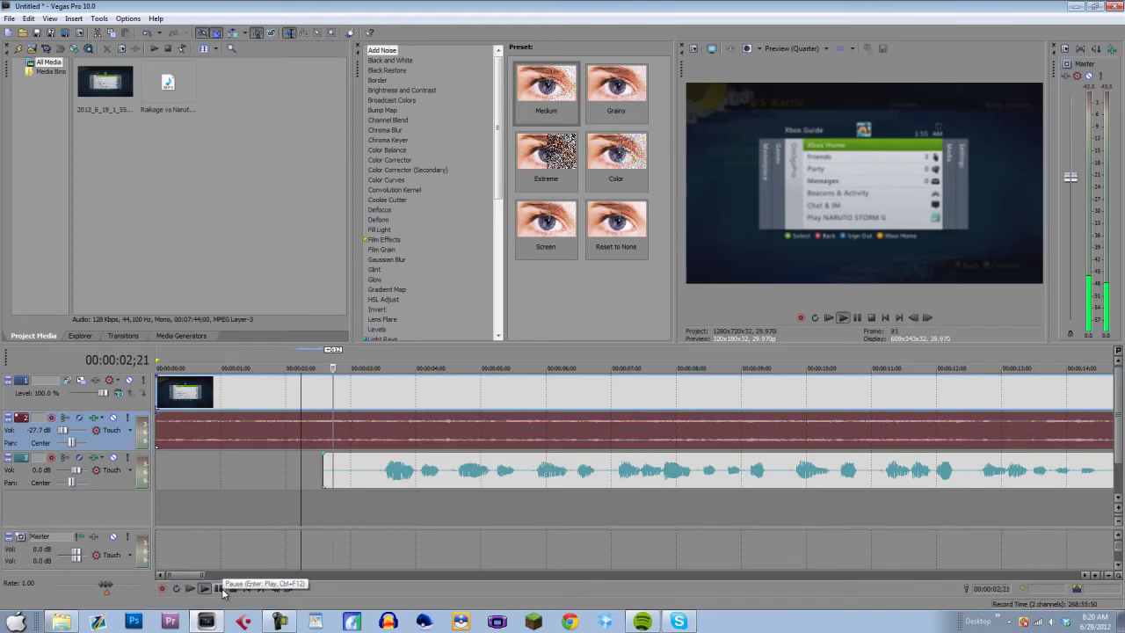
{"action": "mouse_move", "coordinate": [401, 481]}
{"action": "left_mouse_down"}
{"action": "mouse_move", "coordinate": [426, 464]}
{"action": "mouse_move", "coordinate": [405, 472]}
{"action": "left_mouse_up"}
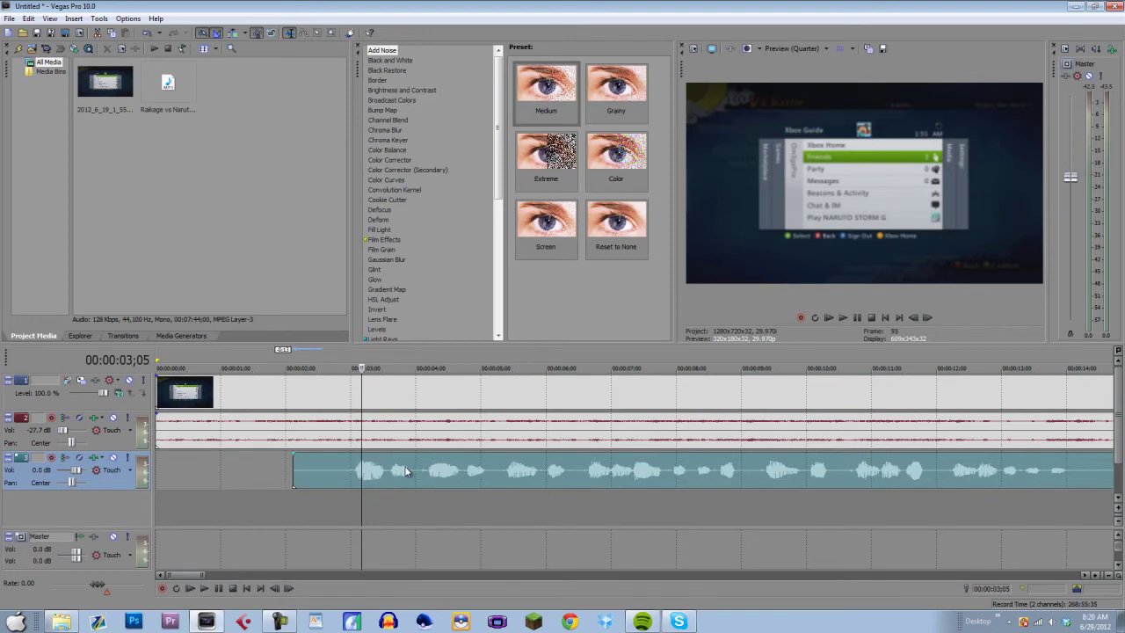
Replay twice from just before the commentary begins, and move the Raikage vs Naruto clip another 4 frames earlier
{"action": "left_click", "coordinate": [278, 432]}
{"action": "mouse_move", "coordinate": [206, 621]}
{"action": "left_click", "coordinate": [204, 589]}
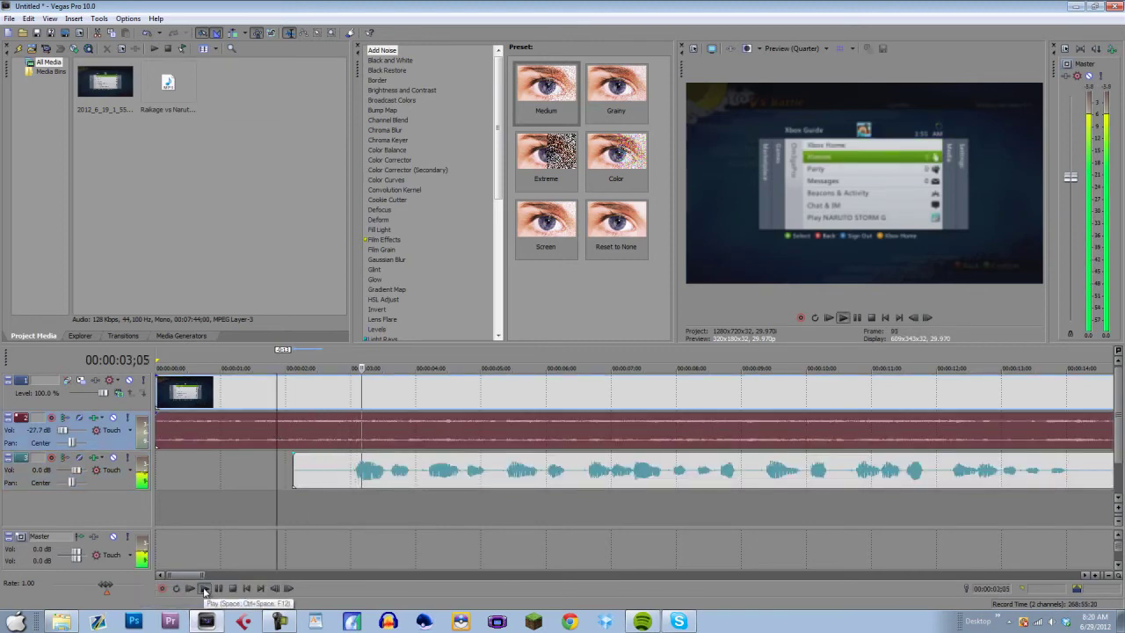
{"action": "left_click", "coordinate": [218, 589]}
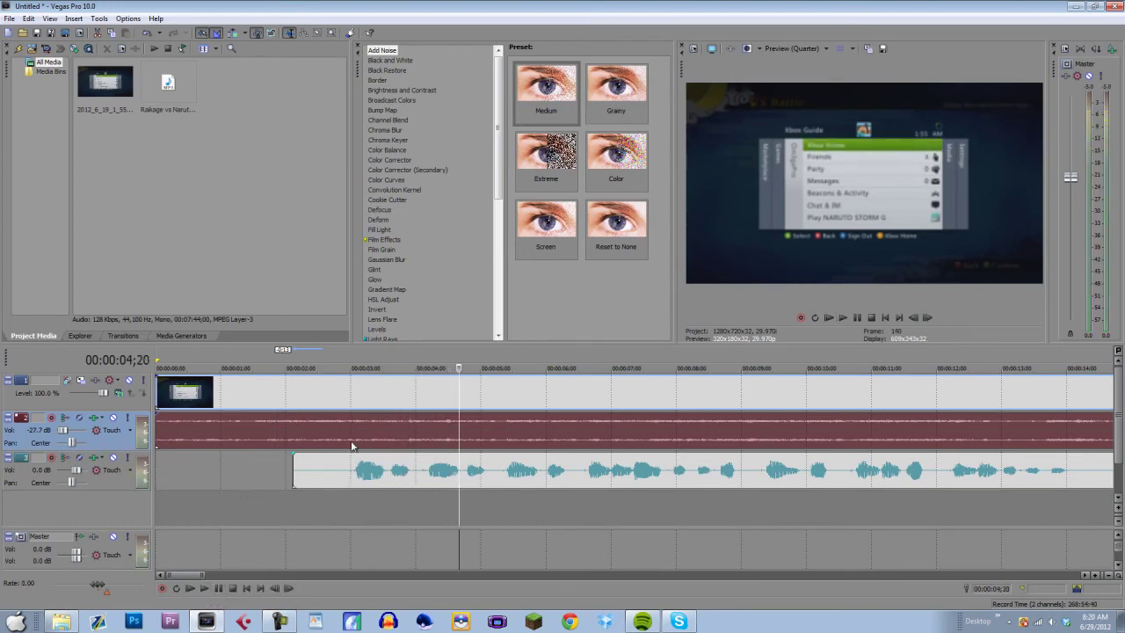
{"action": "left_click", "coordinate": [279, 439]}
{"action": "mouse_move", "coordinate": [208, 622]}
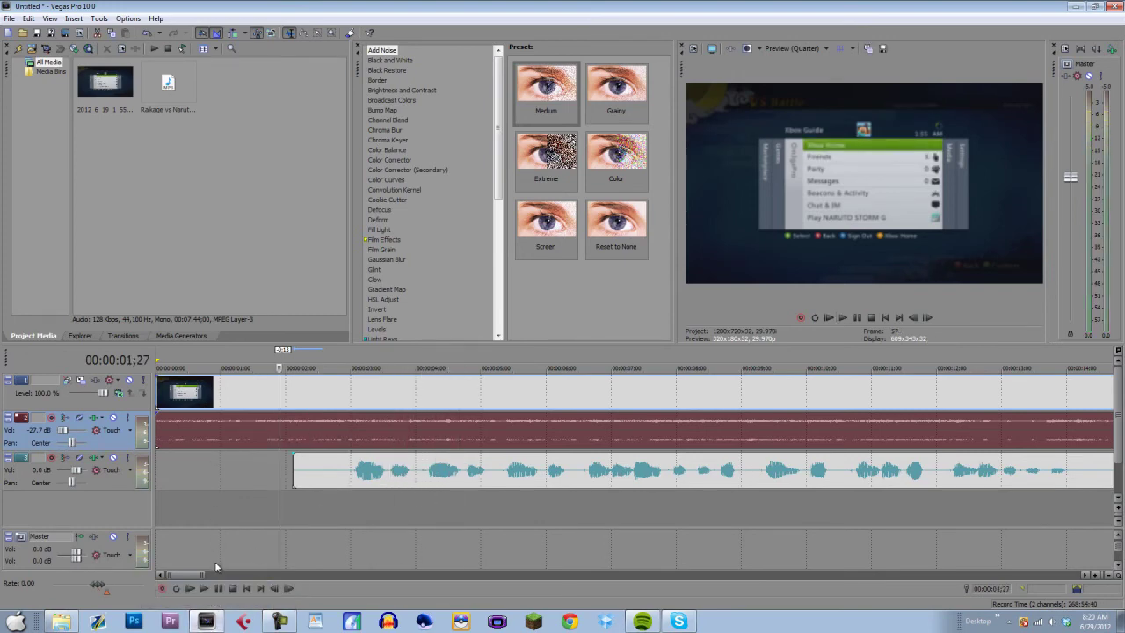
{"action": "left_click", "coordinate": [204, 588]}
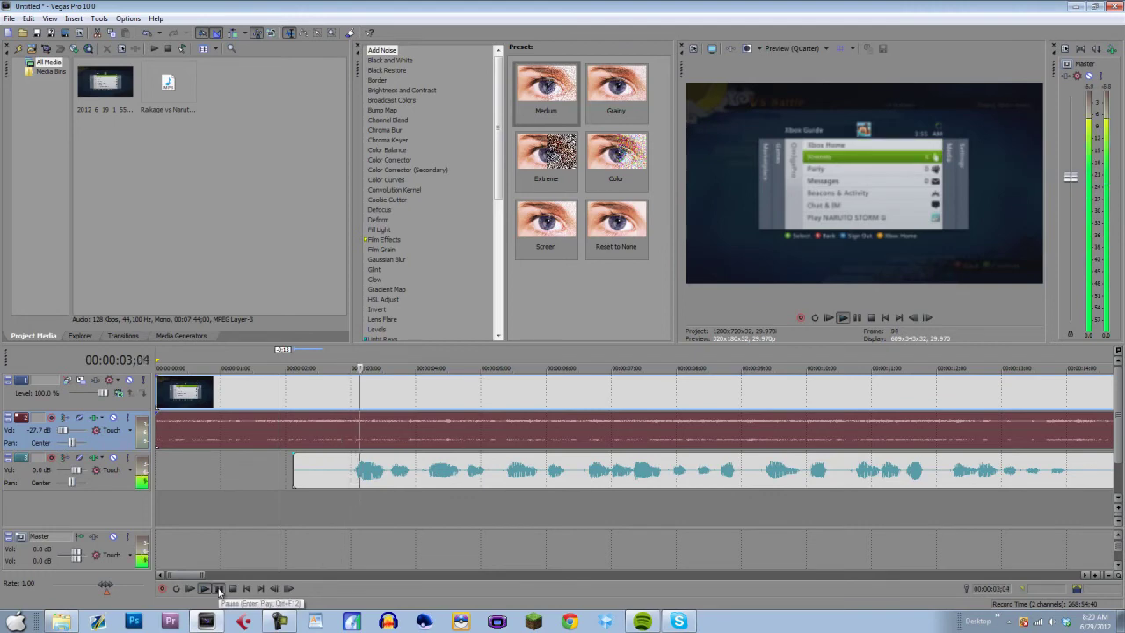
{"action": "left_click", "coordinate": [218, 589]}
{"action": "left_click_drag", "start_coordinate": [405, 473], "coordinate": [396, 473]}
Check the audio sync by playing from just before the commentary clip to about 8 seconds, and pause
{"action": "left_click", "coordinate": [262, 434]}
{"action": "left_click", "coordinate": [203, 589]}
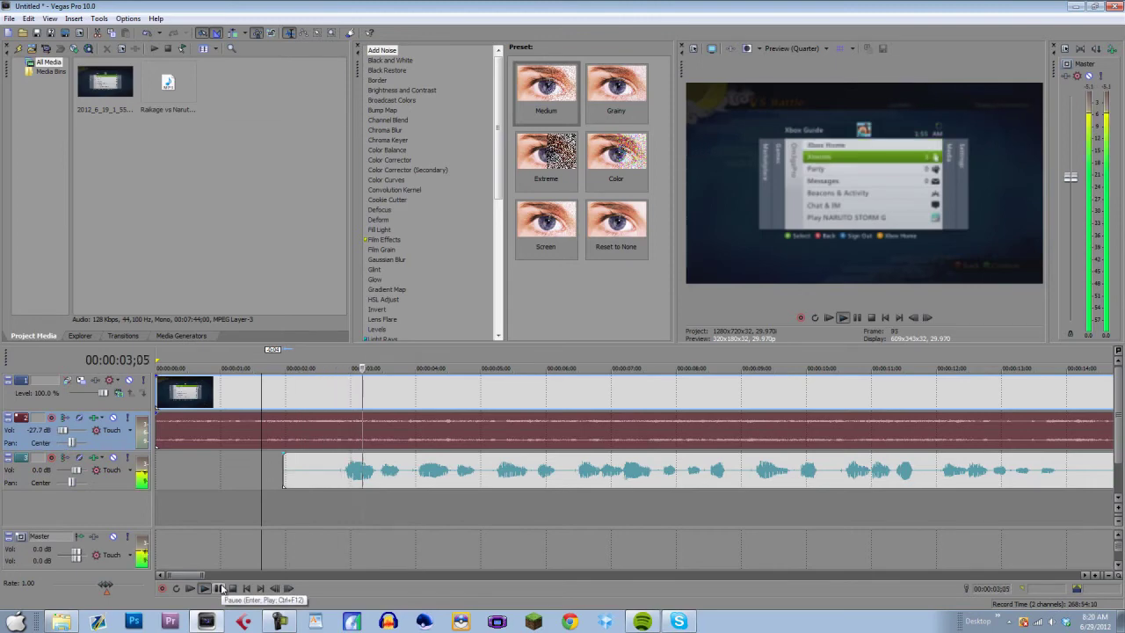
{"action": "scroll", "coordinate": [392, 524], "scroll_direction": "down", "scroll_amount": 5}
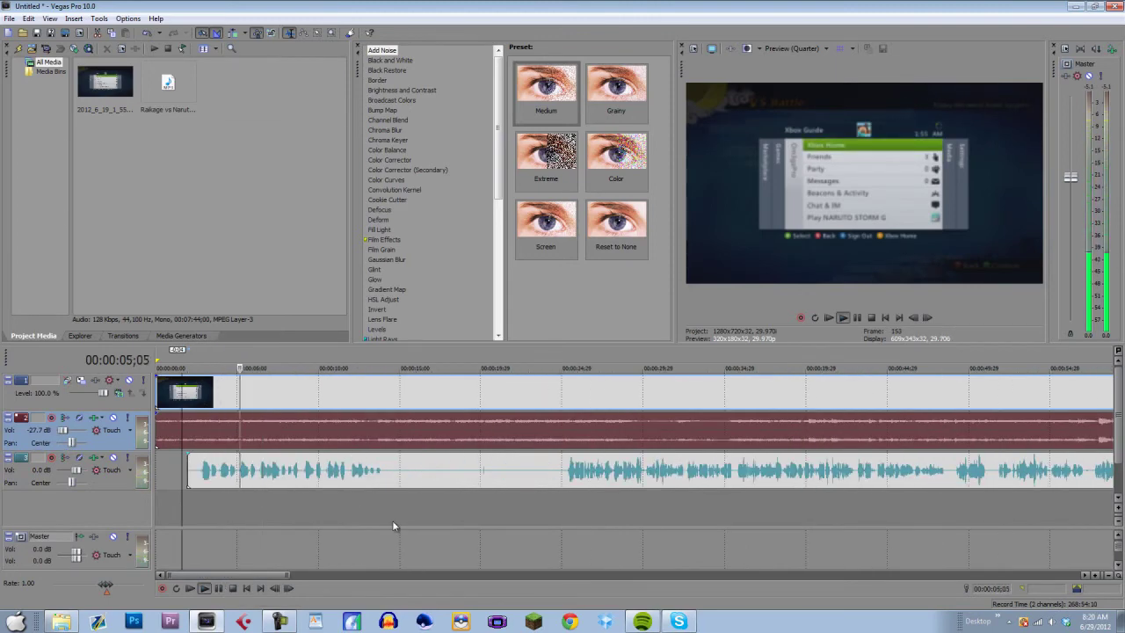
{"action": "scroll", "coordinate": [392, 522], "scroll_direction": "down", "scroll_amount": 2}
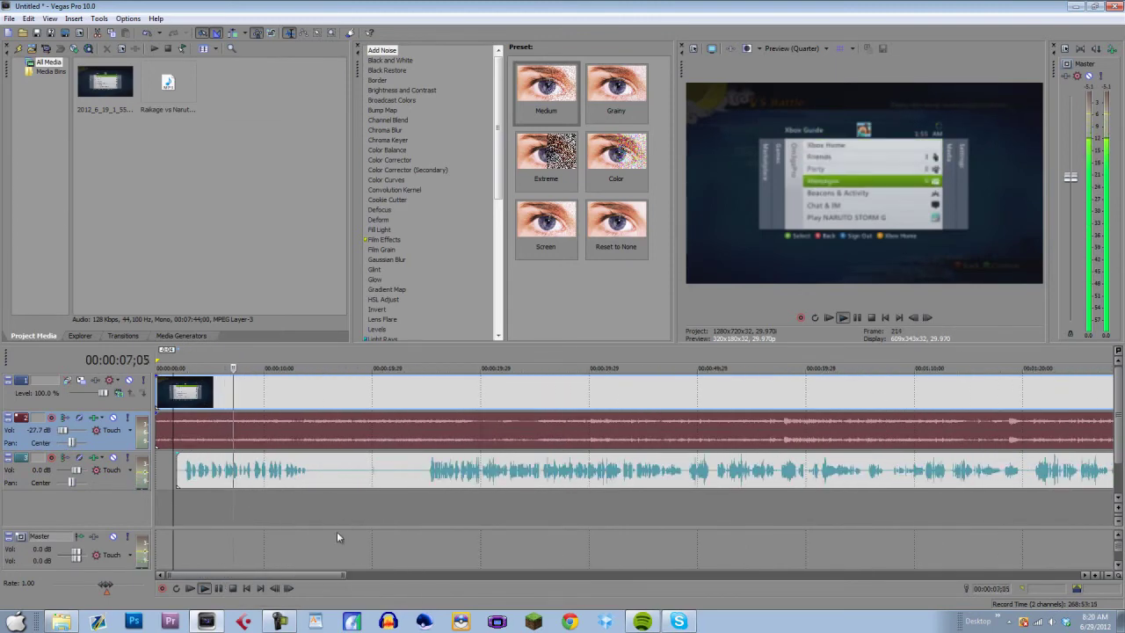
{"action": "left_click", "coordinate": [218, 588]}
Trim the starts of the commentary and gameplay clips to about 23.5 seconds, and move all clips back to the timeline start
{"action": "left_click_drag", "start_coordinate": [180, 478], "coordinate": [413, 469]}
{"action": "left_click_drag", "start_coordinate": [159, 393], "coordinate": [411, 396]}
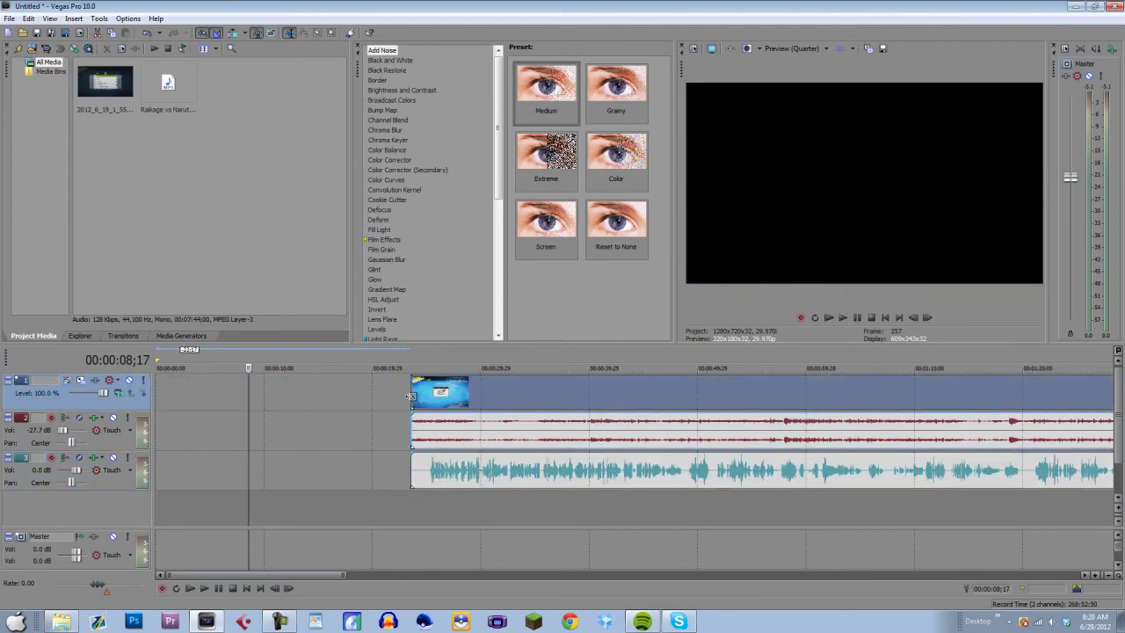
{"action": "left_click", "coordinate": [518, 404]}
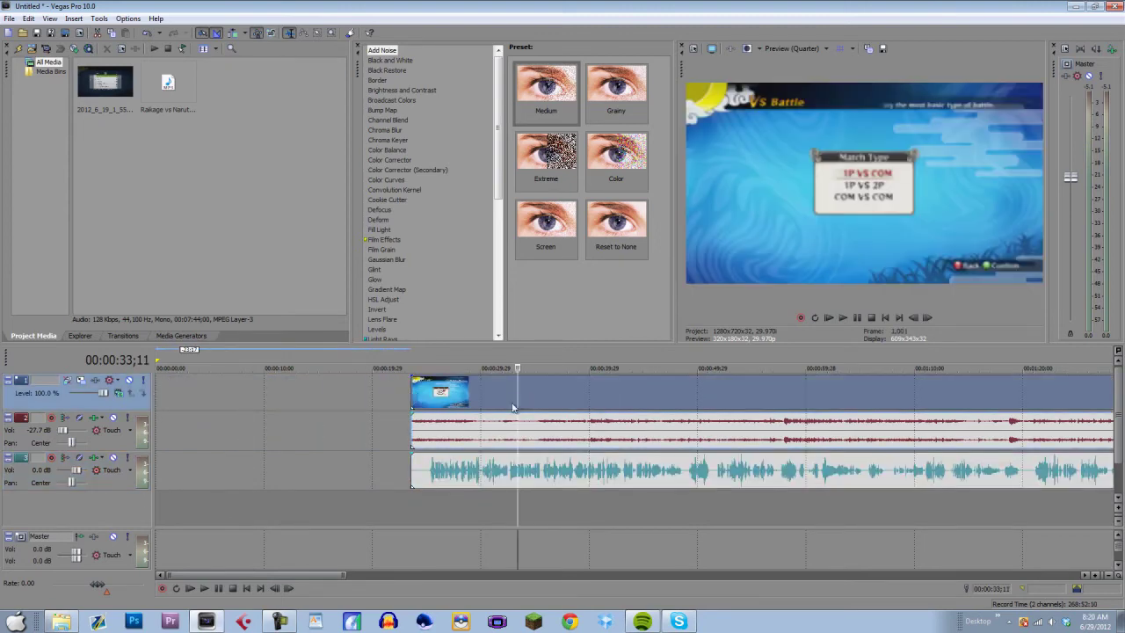
{"action": "key", "text": "ctrl+a"}
{"action": "left_click_drag", "start_coordinate": [448, 397], "coordinate": [165, 400]}
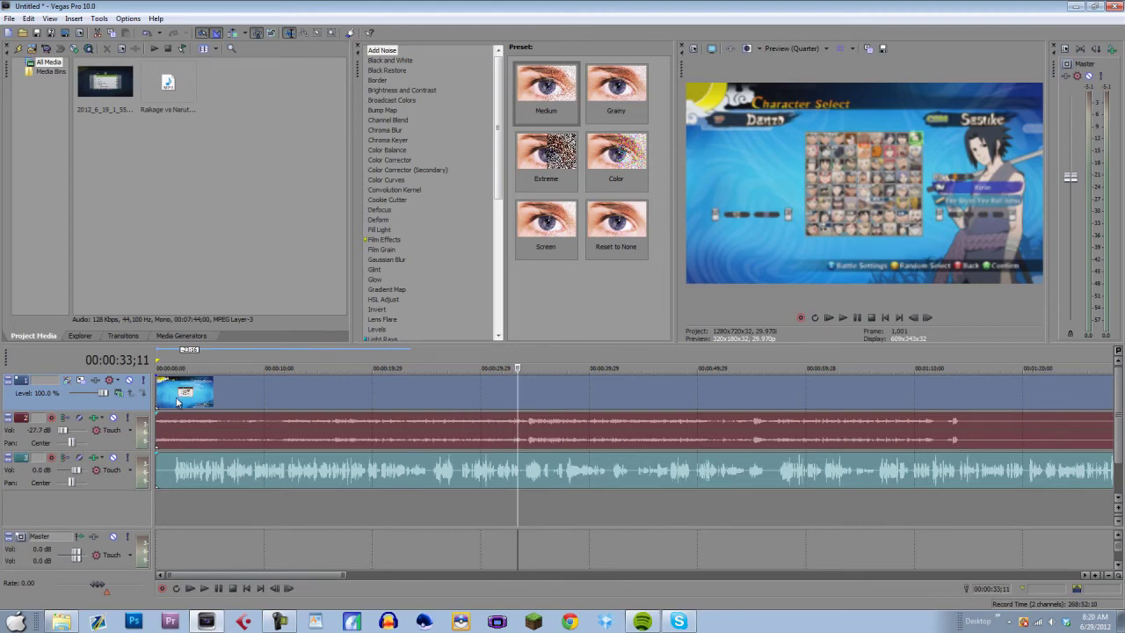
Set the video preview quality to Preview (Full) and disable resampling on the gameplay video clip
{"action": "left_click", "coordinate": [793, 48]}
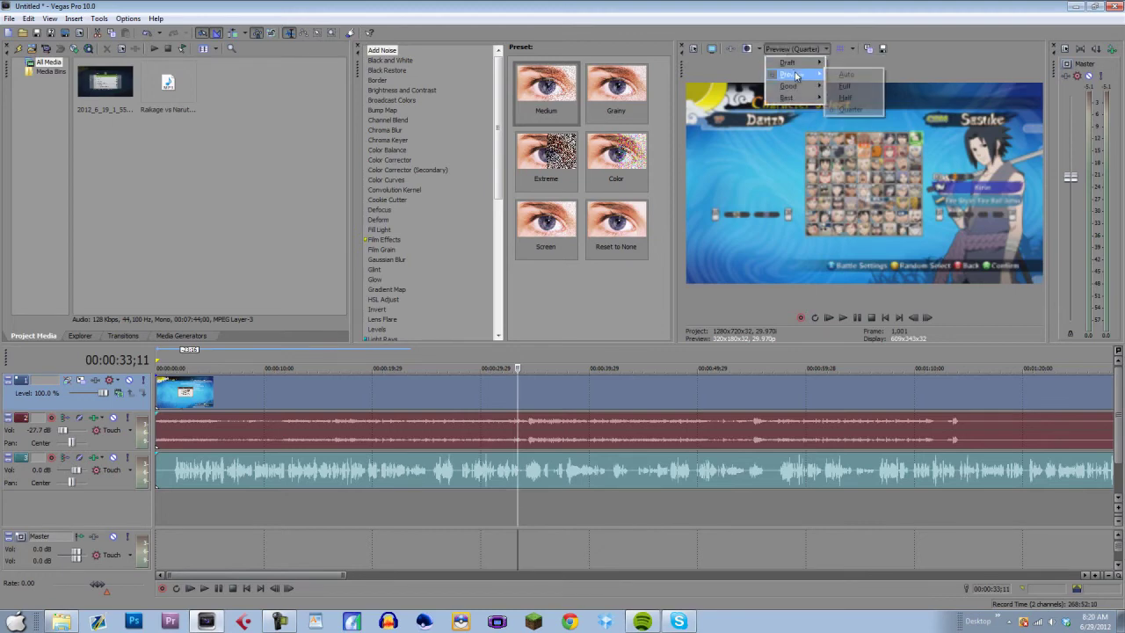
{"action": "left_click", "coordinate": [846, 83]}
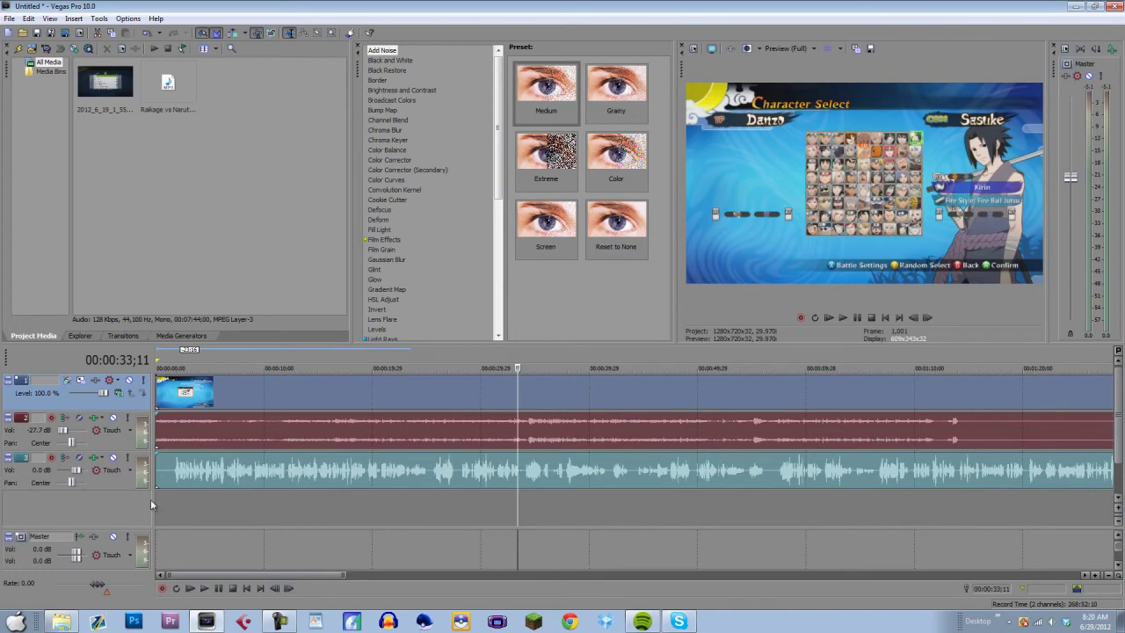
{"action": "right_click", "coordinate": [331, 400]}
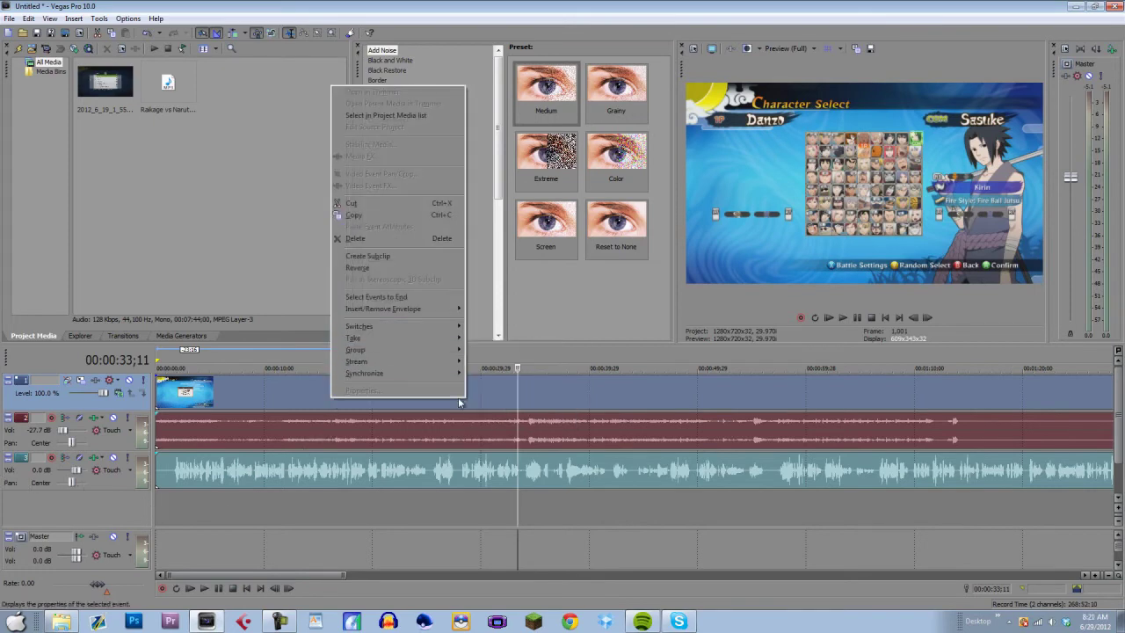
{"action": "left_click", "coordinate": [498, 392]}
{"action": "right_click", "coordinate": [446, 392]}
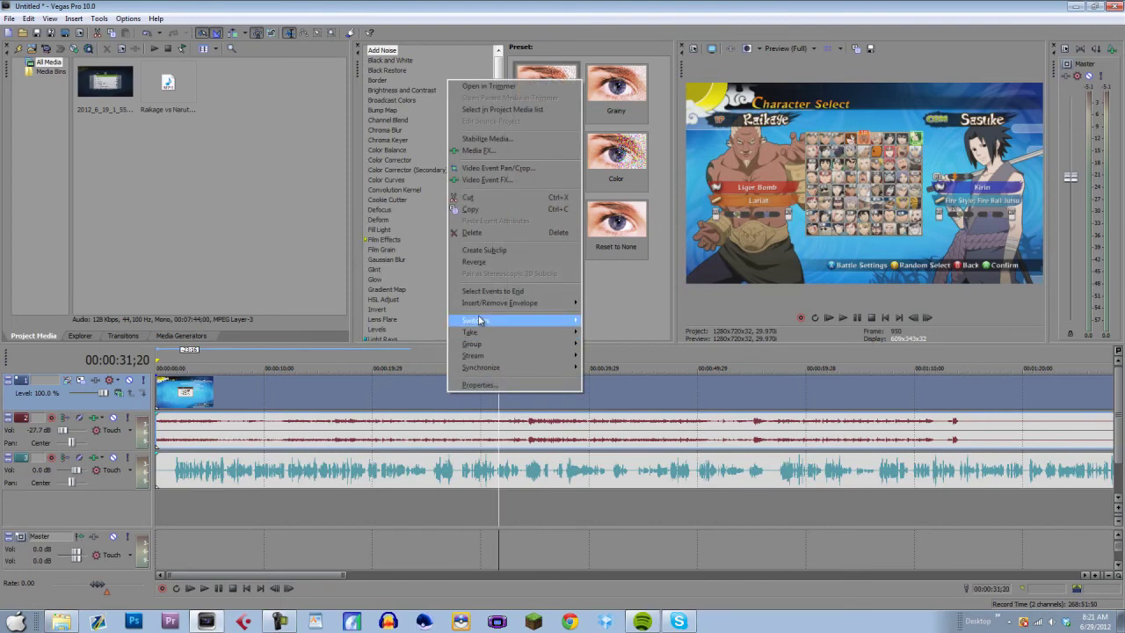
{"action": "mouse_move", "coordinate": [545, 321]}
{"action": "left_click", "coordinate": [638, 414]}
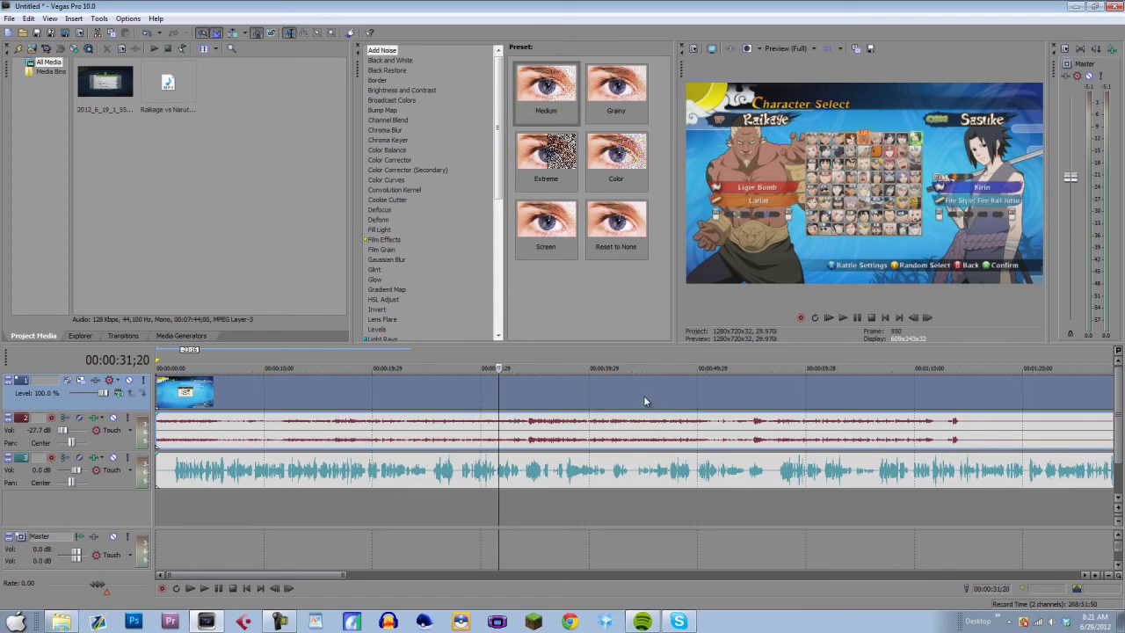
{"action": "scroll", "coordinate": [650, 422], "scroll_direction": "down", "scroll_amount": 5}
{"action": "scroll", "coordinate": [653, 424], "scroll_direction": "up", "scroll_amount": 5}
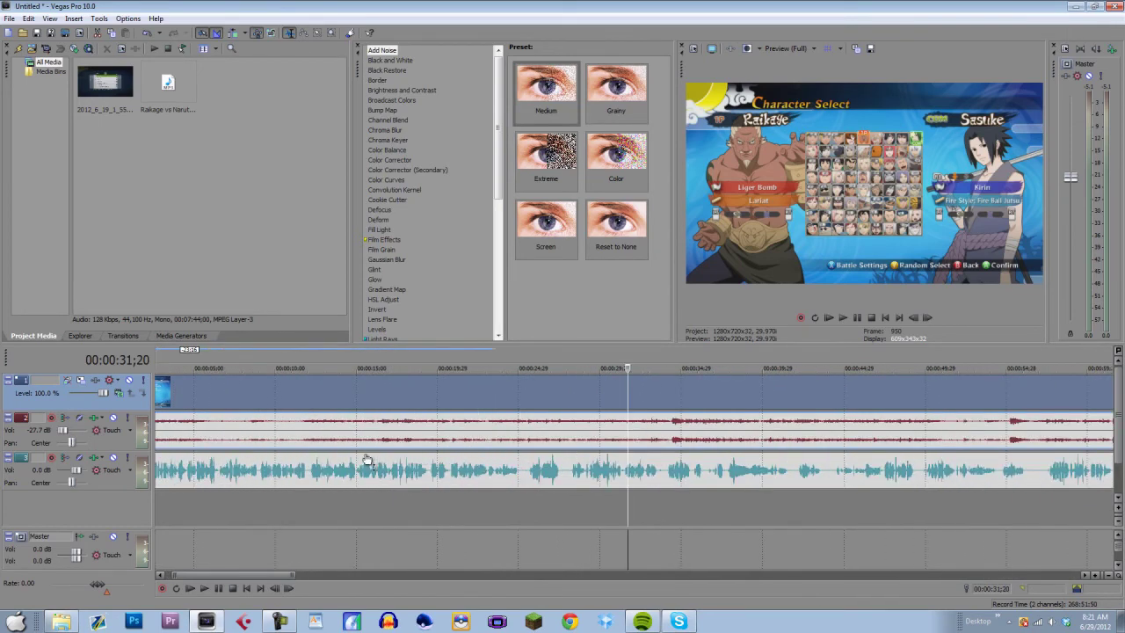
{"action": "left_click_drag", "start_coordinate": [201, 578], "coordinate": [194, 578]}
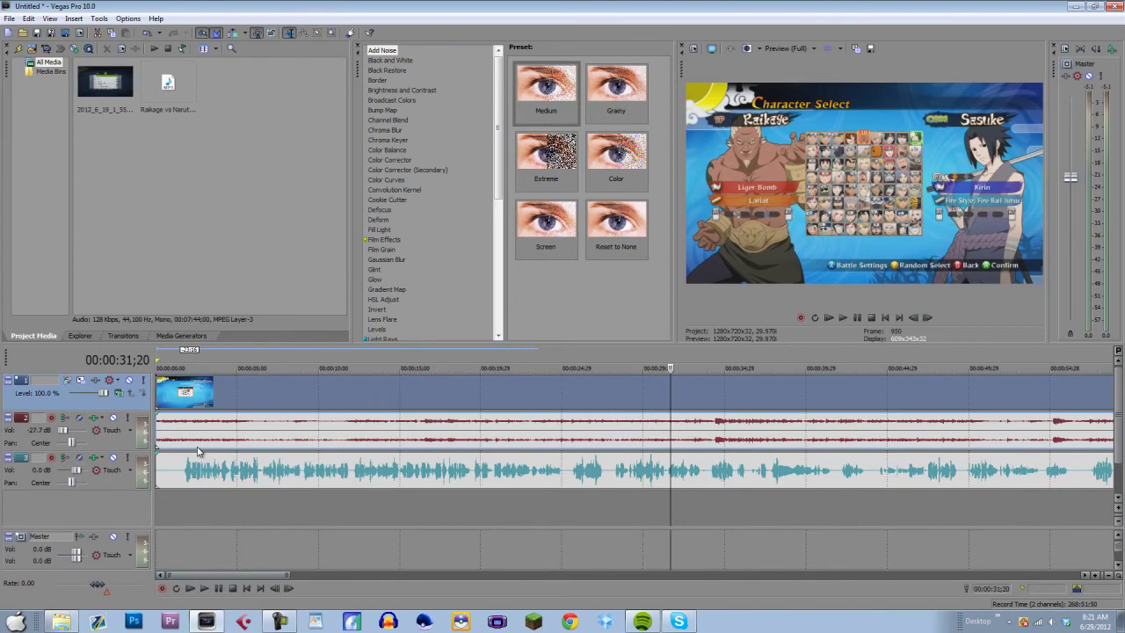
{"action": "left_click", "coordinate": [273, 415]}
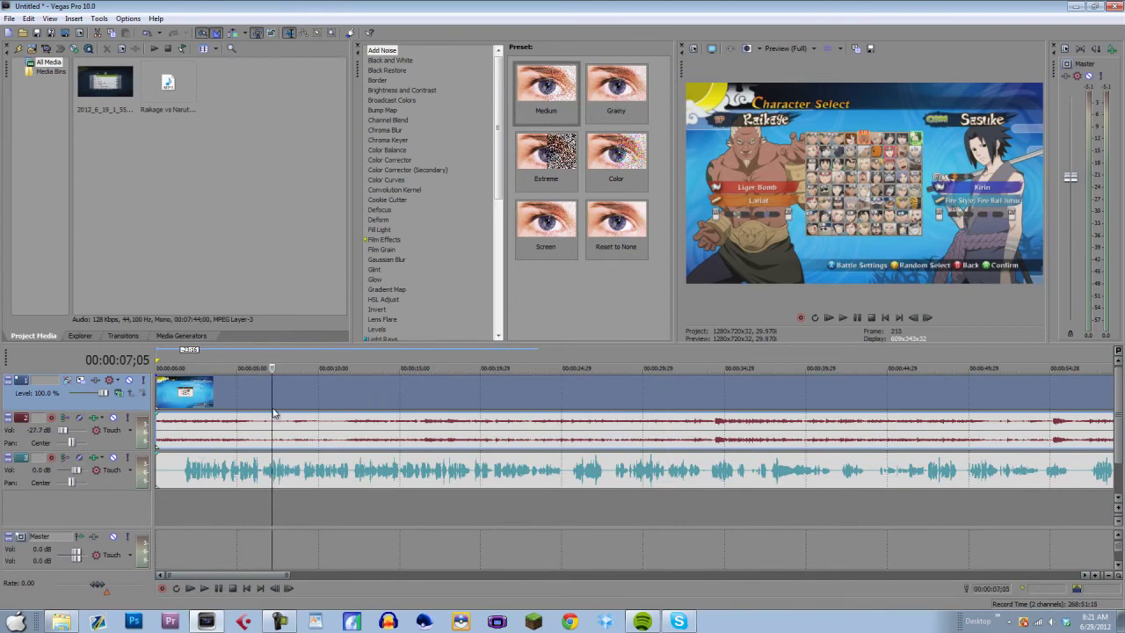
{"action": "left_click", "coordinate": [345, 479]}
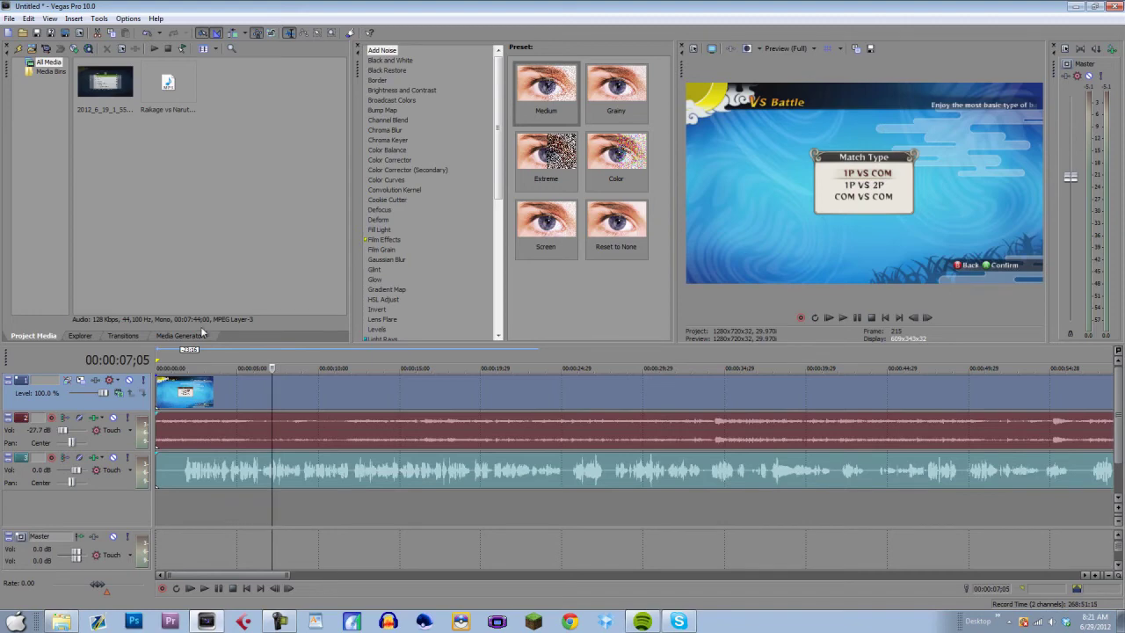
{"action": "left_click", "coordinate": [296, 391]}
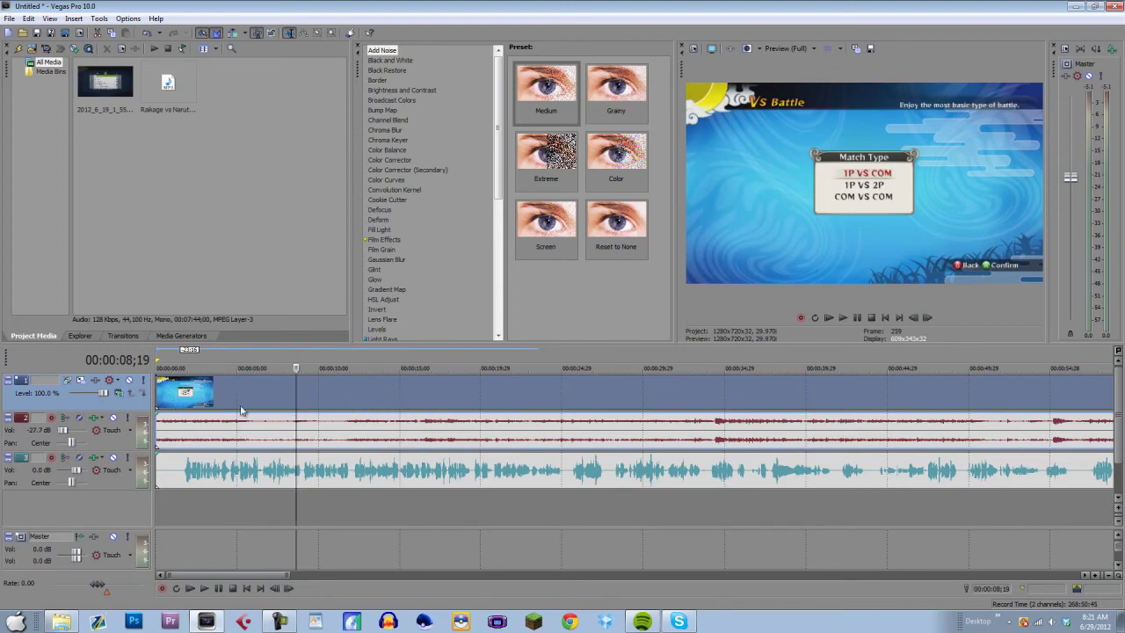
Try shifting the gameplay video clip later along the timeline twice, undoing each move
{"action": "left_click_drag", "start_coordinate": [241, 400], "coordinate": [505, 397]}
{"action": "key", "text": "ctrl+z"}
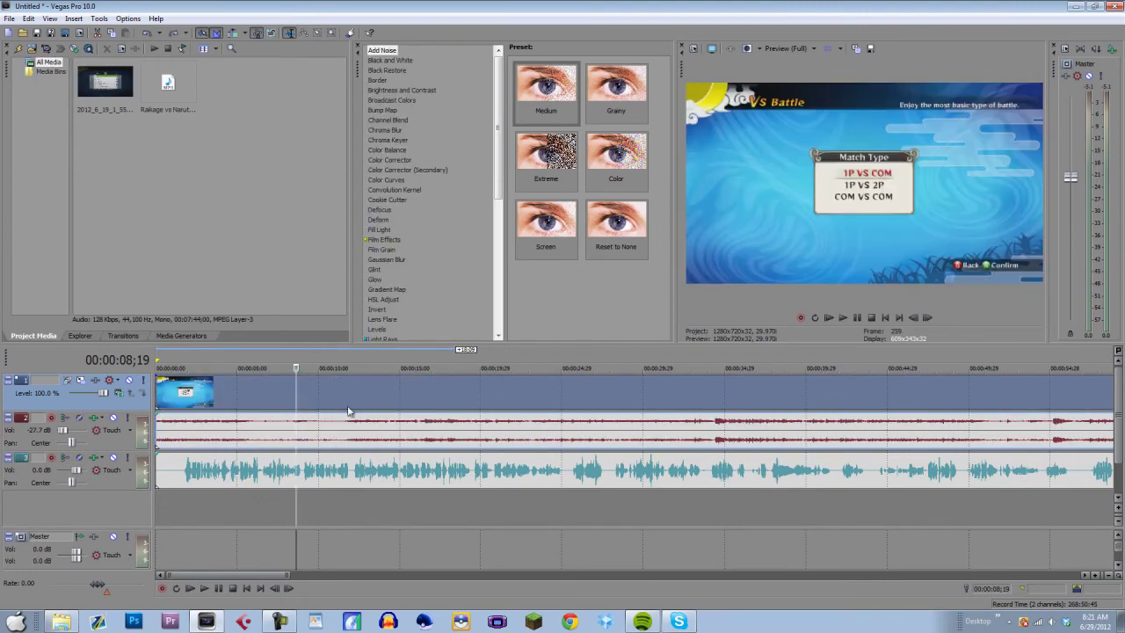
{"action": "left_click", "coordinate": [348, 471]}
{"action": "left_click_drag", "start_coordinate": [349, 400], "coordinate": [582, 400]}
{"action": "key", "text": "ctrl+z"}
{"action": "mouse_move", "coordinate": [350, 400]}
{"action": "left_mouse_down"}
{"action": "mouse_move", "coordinate": [596, 390]}
{"action": "mouse_move", "coordinate": [348, 404]}
{"action": "left_mouse_up"}
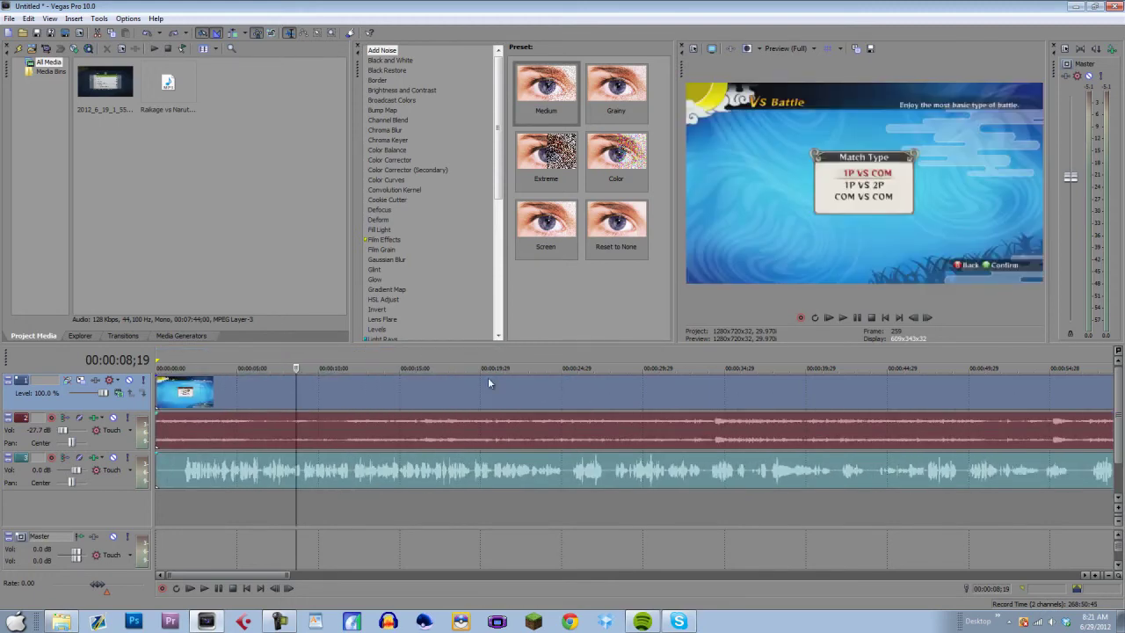
Review the gameplay clip's resample switches and preview its frames at several points up to about 35 seconds
{"action": "left_click", "coordinate": [548, 400]}
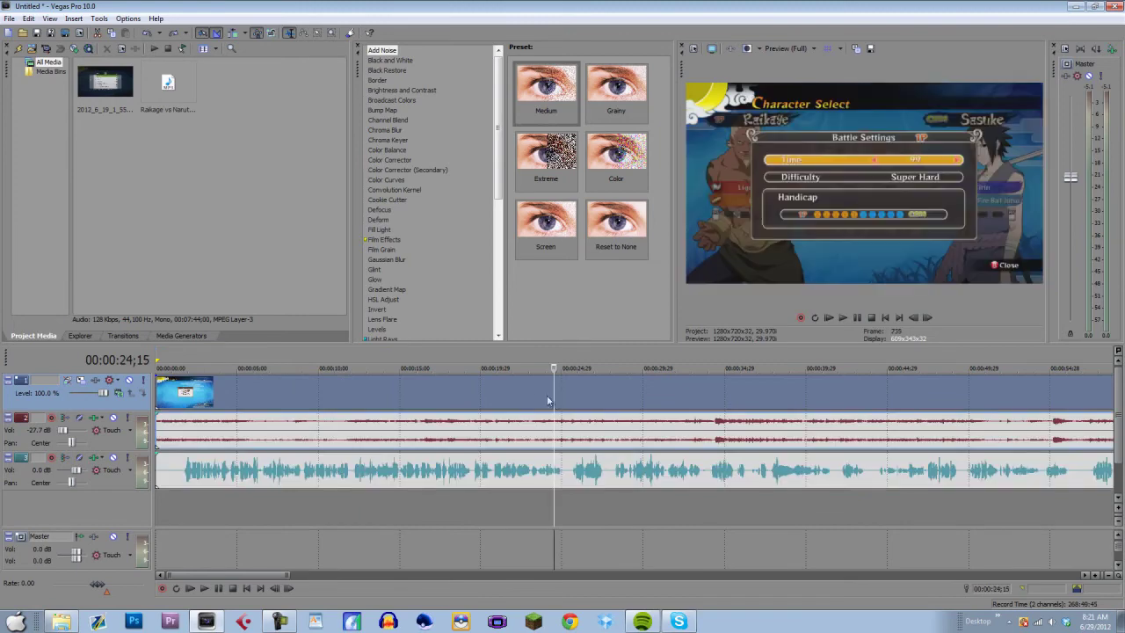
{"action": "right_click", "coordinate": [375, 401]}
{"action": "mouse_move", "coordinate": [418, 331]}
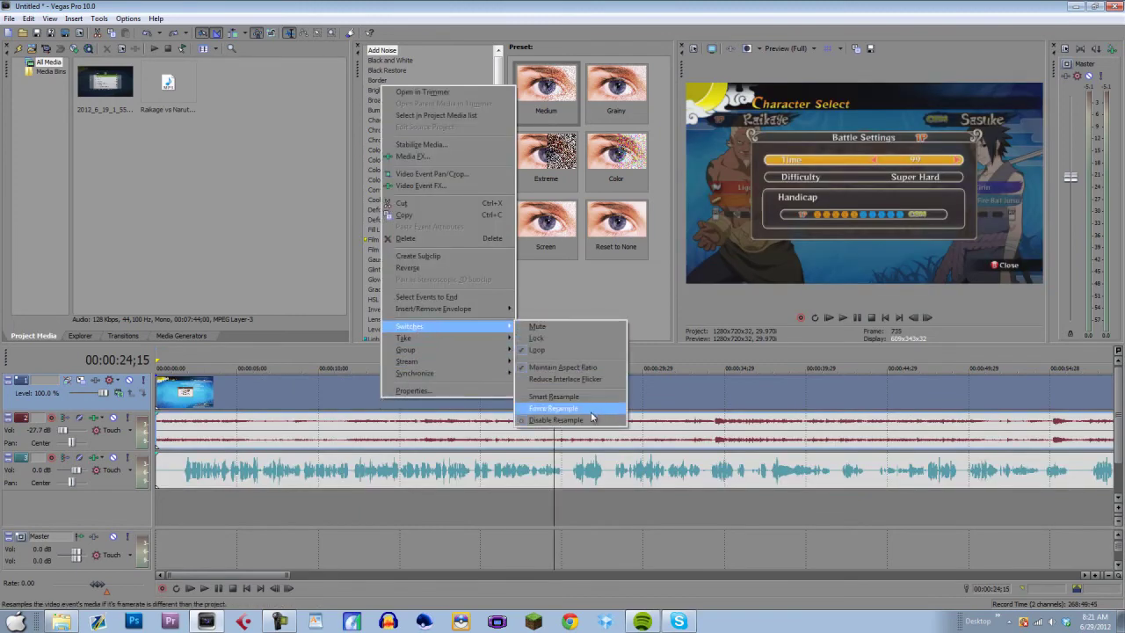
{"action": "left_click", "coordinate": [278, 370]}
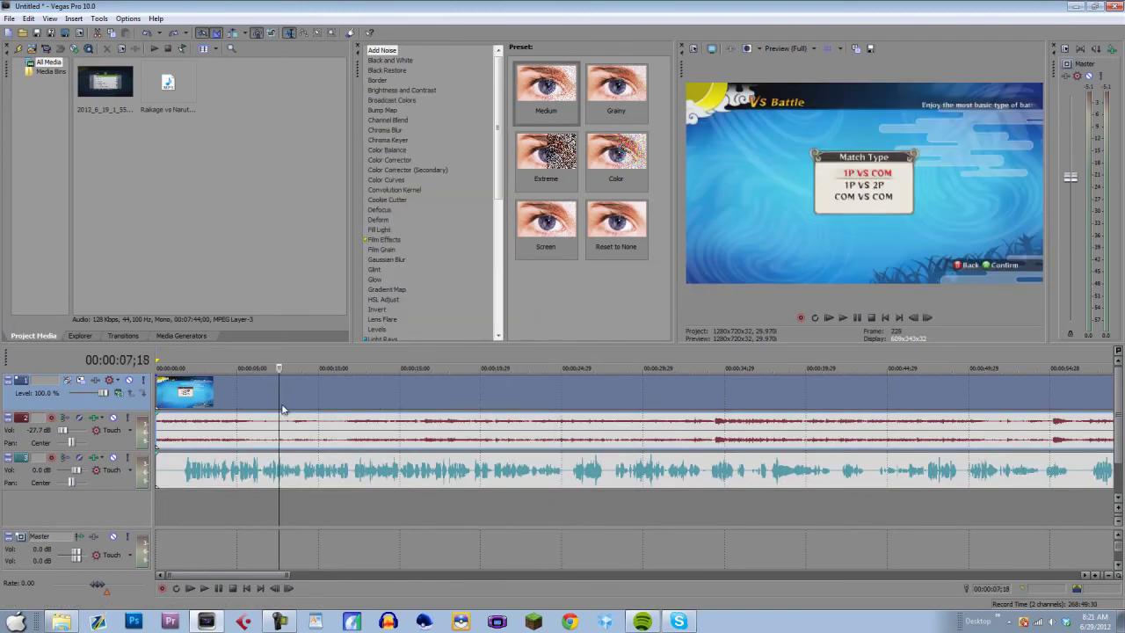
{"action": "left_click", "coordinate": [474, 401]}
{"action": "left_click", "coordinate": [574, 387]}
{"action": "left_click", "coordinate": [598, 401]}
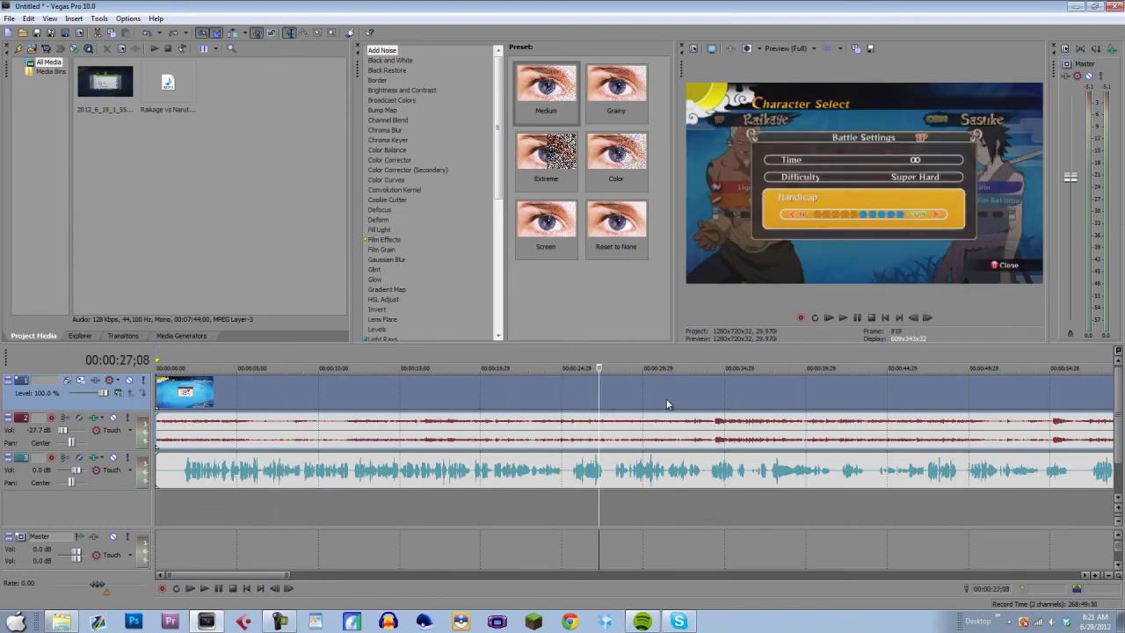
{"action": "left_click", "coordinate": [665, 401]}
{"action": "left_click", "coordinate": [705, 402]}
{"action": "left_click", "coordinate": [736, 402]}
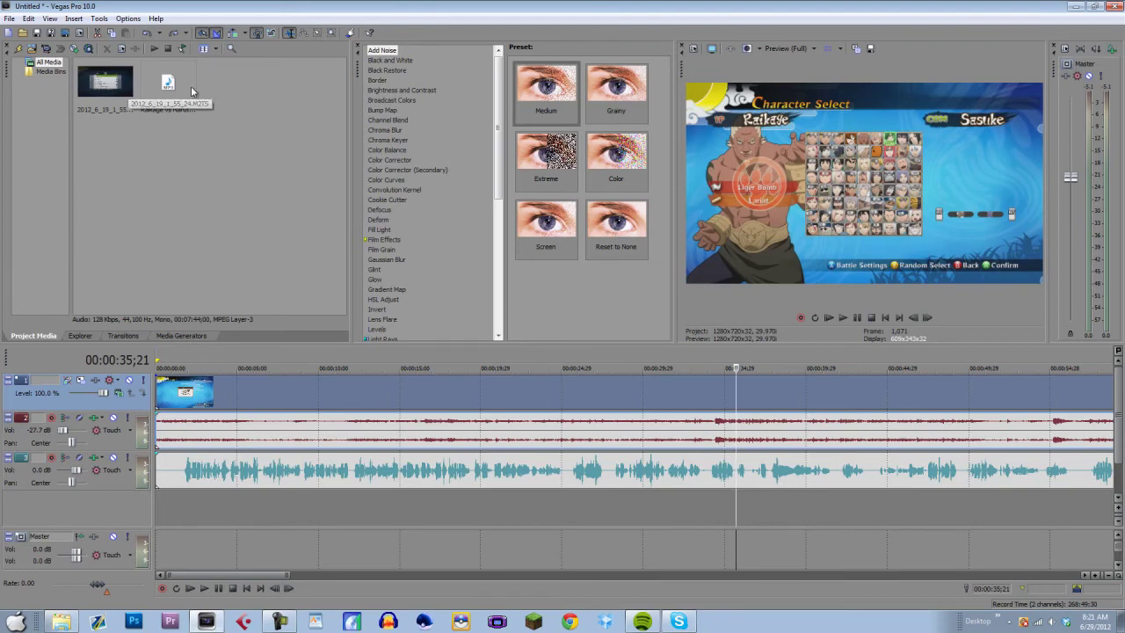
Apply the Brightness and Contrast effect with the NUNSG preset to the gameplay video clip
{"action": "left_click", "coordinate": [422, 92]}
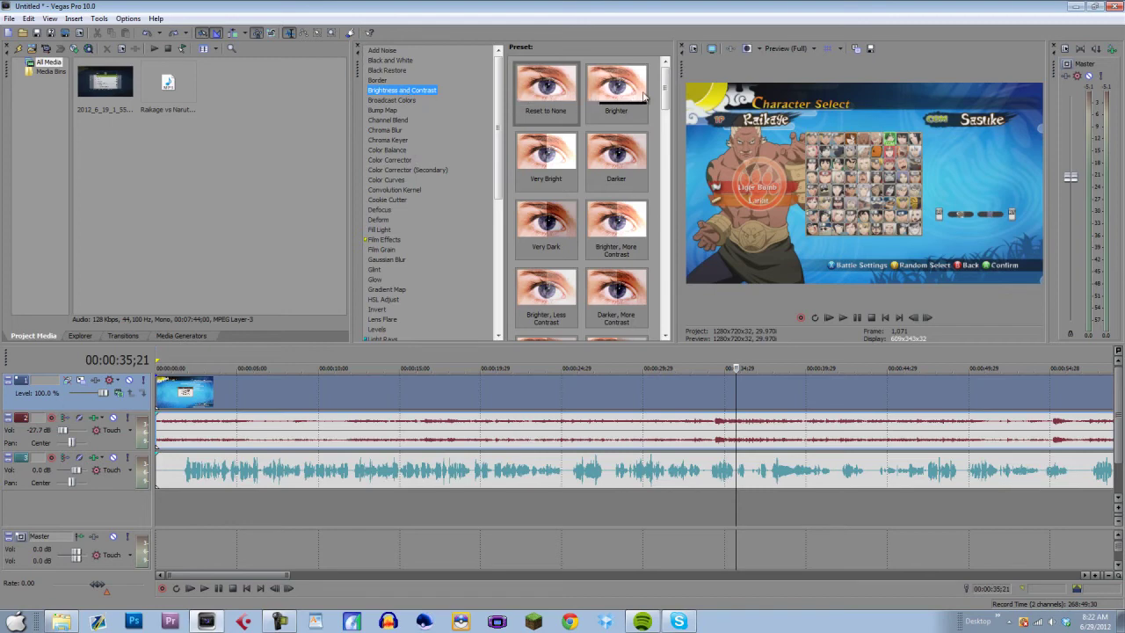
{"action": "left_click_drag", "start_coordinate": [668, 100], "coordinate": [667, 326]}
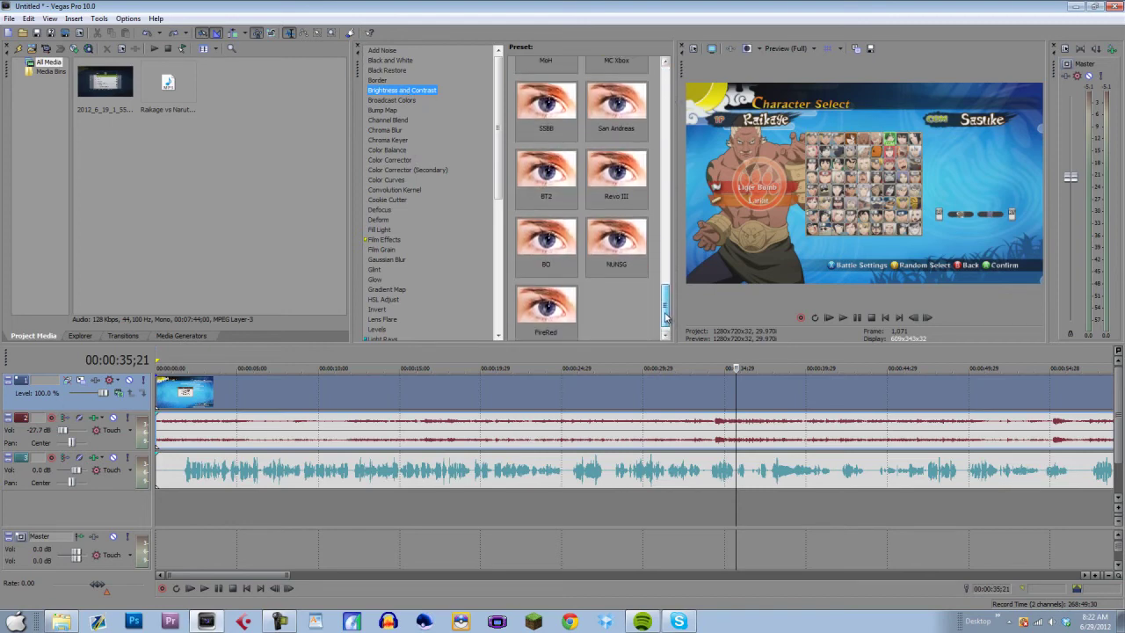
{"action": "left_click", "coordinate": [603, 229]}
{"action": "left_click_drag", "start_coordinate": [431, 403], "coordinate": [435, 395]}
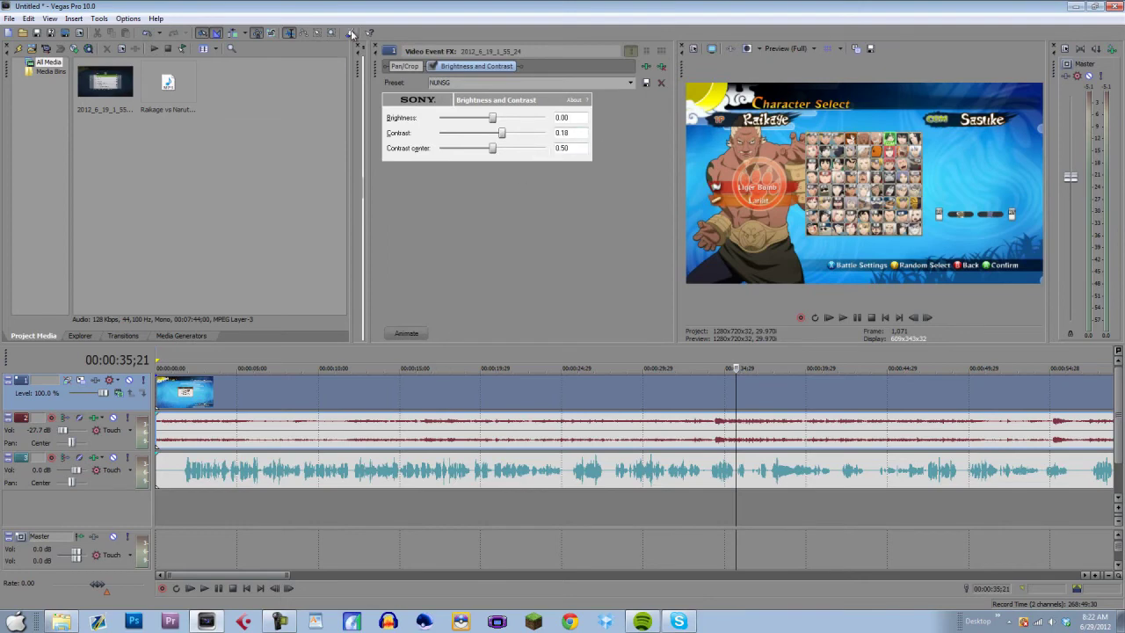
Toggle the Brightness and Contrast effect off and on repeatedly to compare the preview picture
{"action": "left_click", "coordinate": [431, 68]}
{"action": "left_click", "coordinate": [431, 67]}
{"action": "left_click", "coordinate": [431, 67]}
{"action": "left_click", "coordinate": [432, 67]}
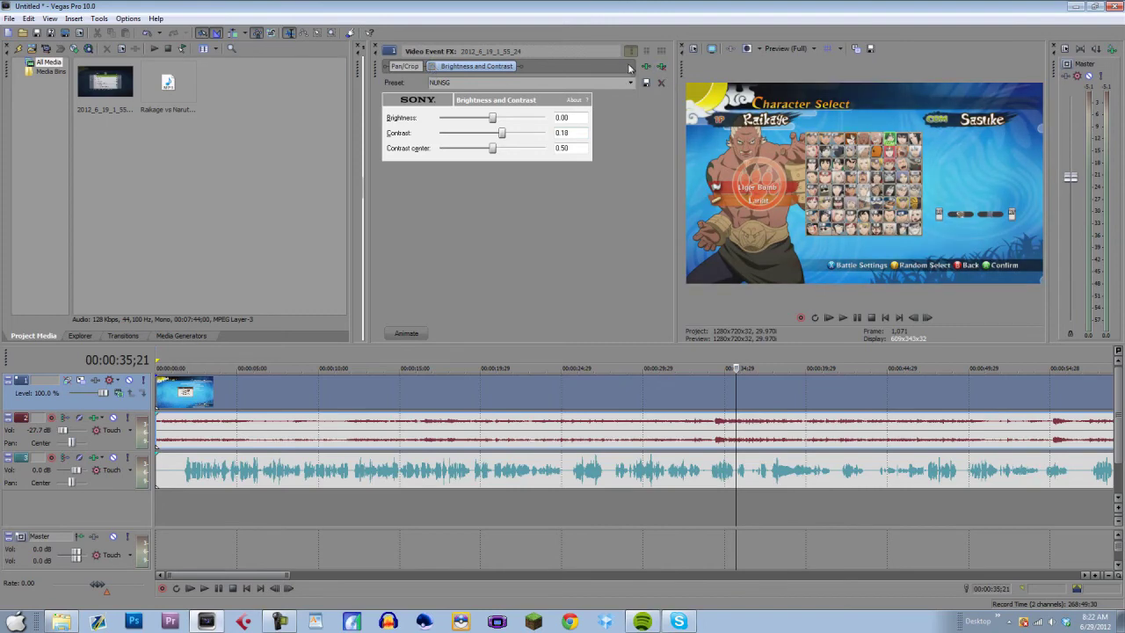
Replace the Brightness and Contrast effect on the gameplay clip with its Reset to None preset
{"action": "left_click", "coordinate": [662, 68]}
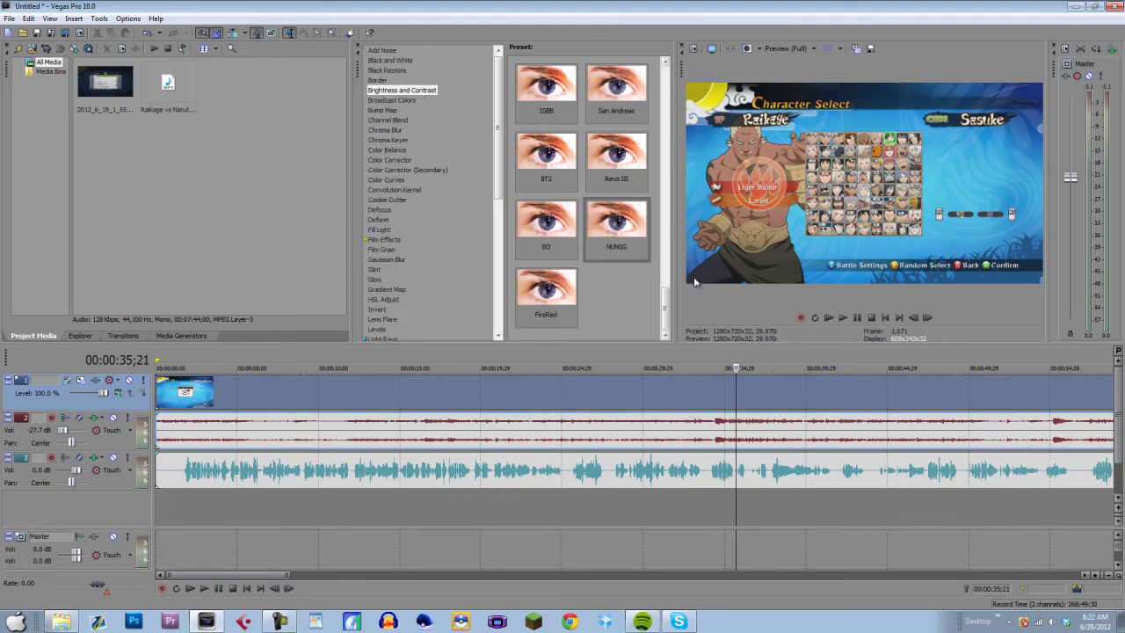
{"action": "left_click_drag", "start_coordinate": [665, 319], "coordinate": [625, 39]}
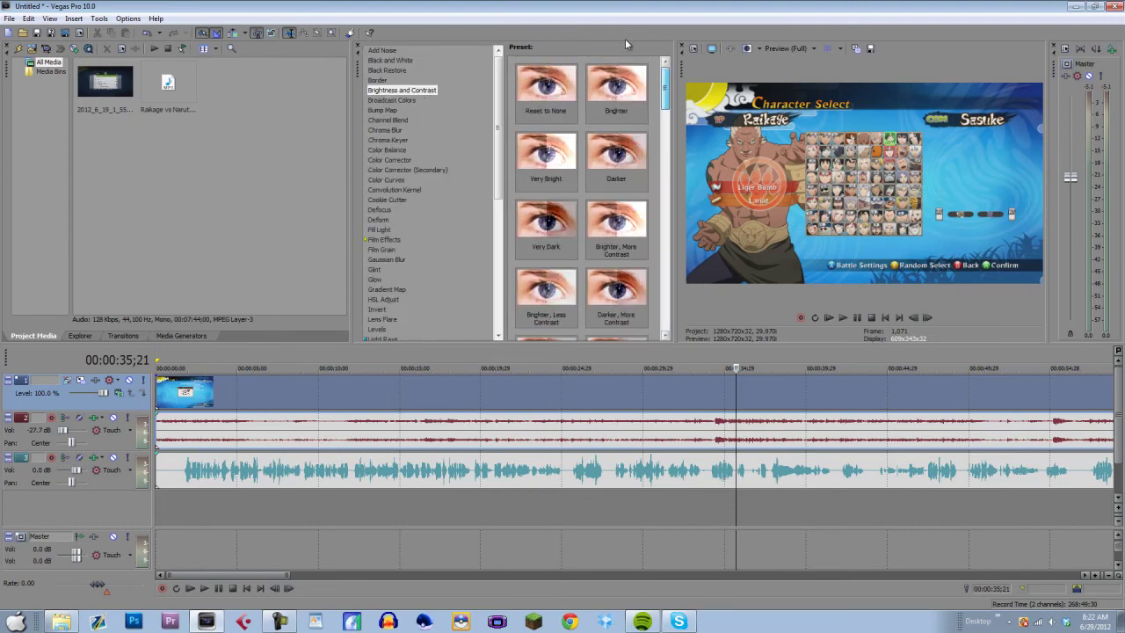
{"action": "left_click", "coordinate": [544, 84]}
{"action": "left_click_drag", "start_coordinate": [328, 399], "coordinate": [339, 394]}
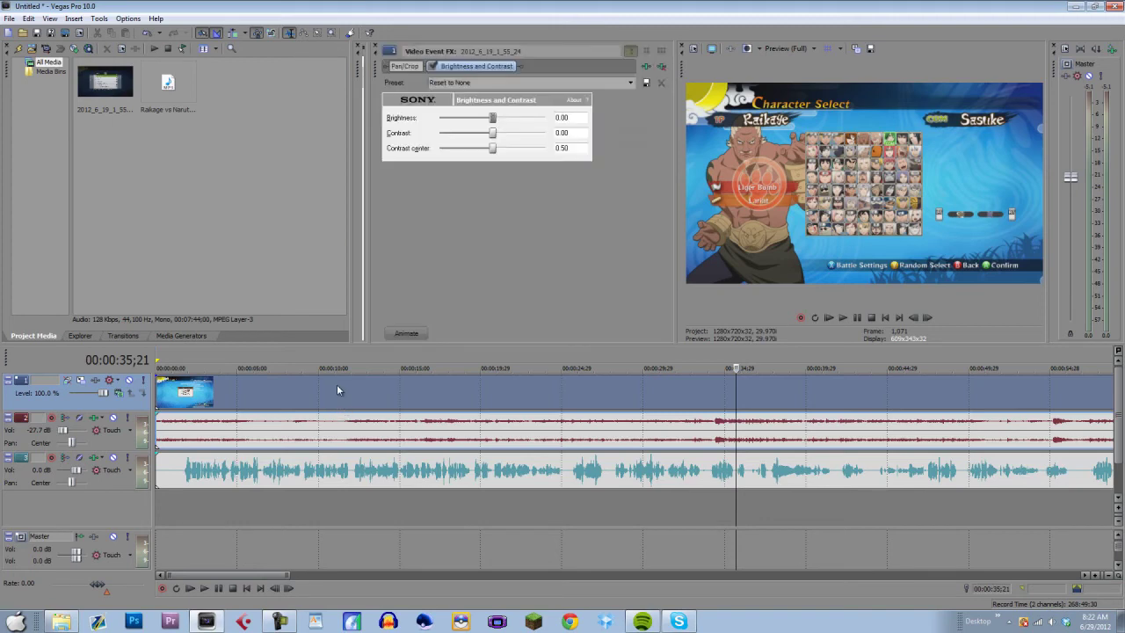
Try Brightness and Contrast contrast levels of 1.00, 0.45 and 0.25 on the gameplay clip
{"action": "left_click_drag", "start_coordinate": [492, 132], "coordinate": [569, 137]}
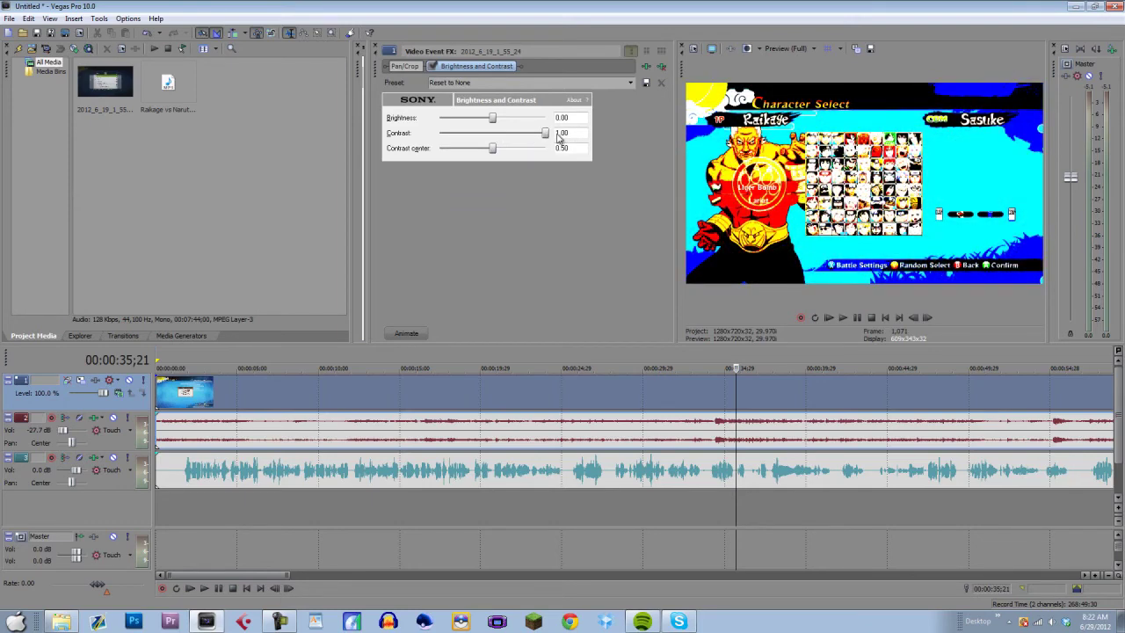
{"action": "left_click_drag", "start_coordinate": [545, 133], "coordinate": [518, 147]}
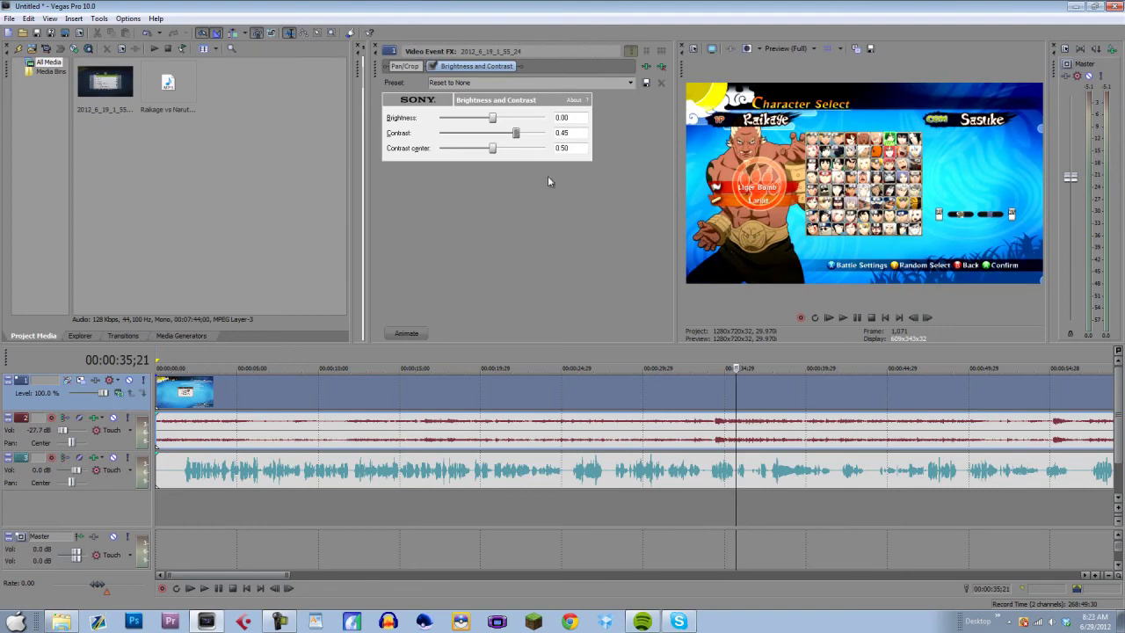
{"action": "left_click_drag", "start_coordinate": [517, 133], "coordinate": [506, 135]}
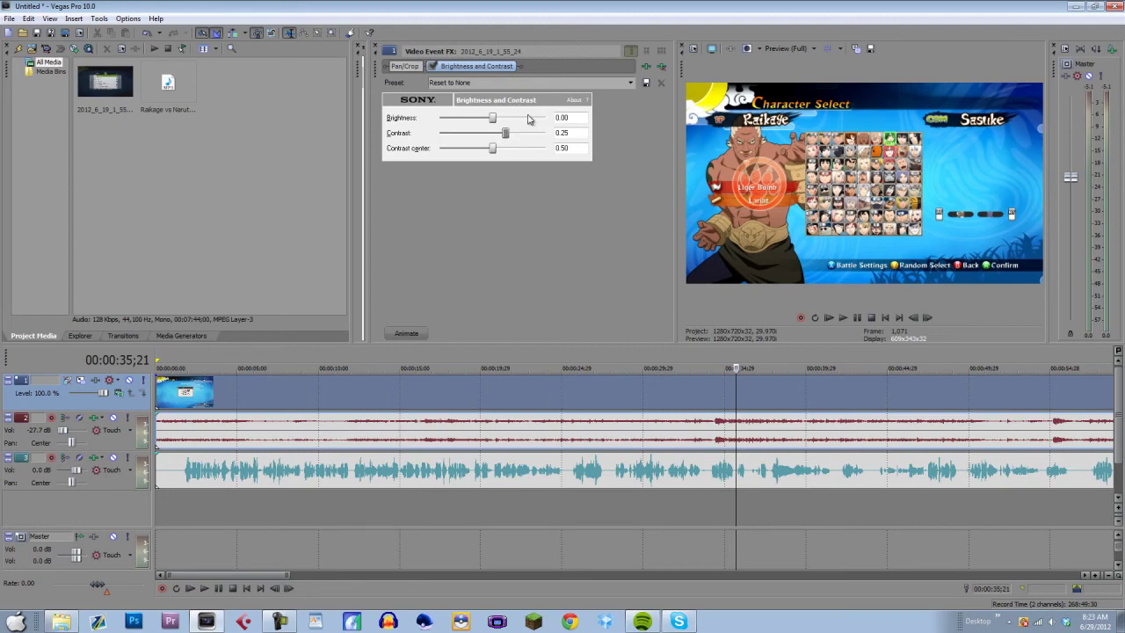
{"action": "left_click_drag", "start_coordinate": [506, 134], "coordinate": [523, 163]}
Remove the adjusted Brightness and Contrast effect from the gameplay clip and reapply it with the NUNSG preset
{"action": "left_click", "coordinate": [661, 83]}
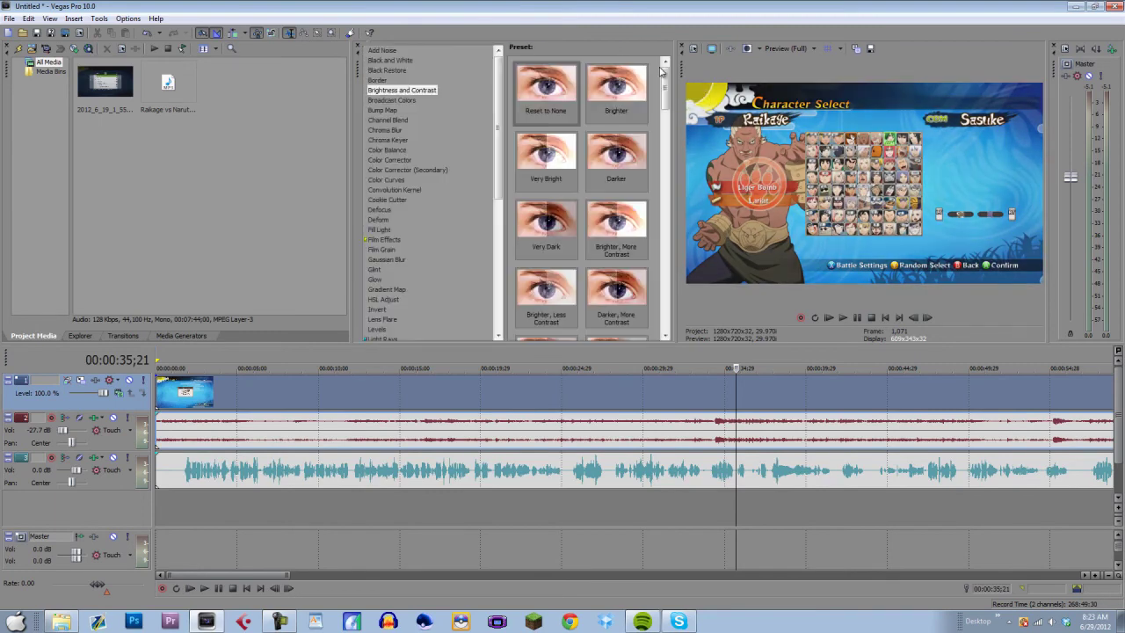
{"action": "scroll", "coordinate": [666, 232], "scroll_direction": "down", "scroll_amount": 1}
{"action": "left_click_drag", "start_coordinate": [615, 218], "coordinate": [448, 386]}
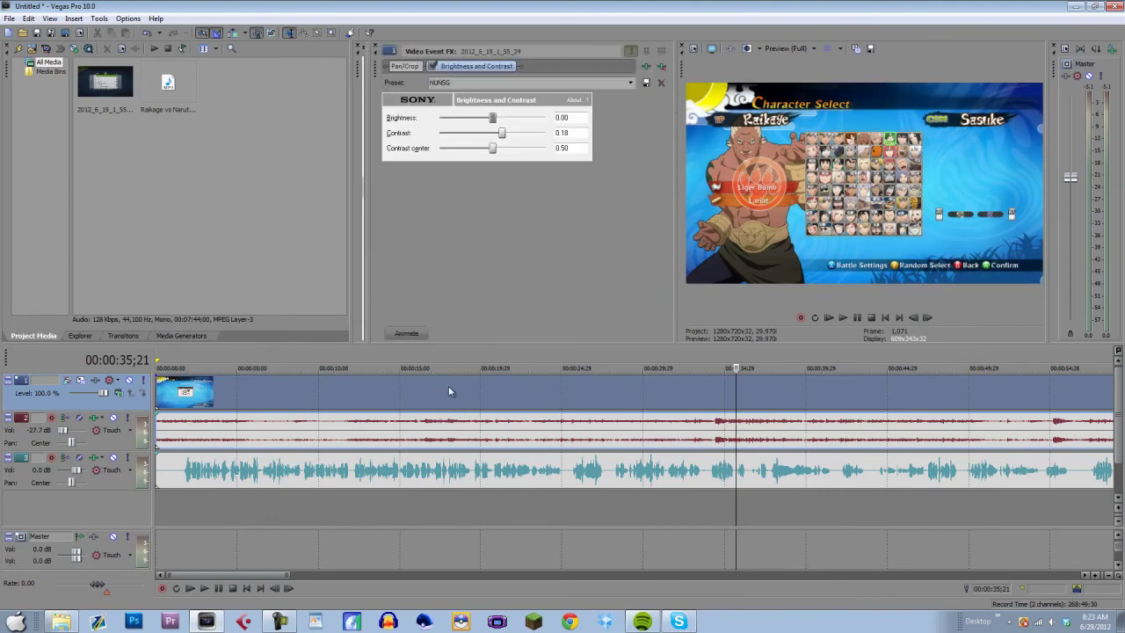
Add the Color Corrector effect with the NUNSG preset to the gameplay video clip
{"action": "left_click", "coordinate": [378, 49]}
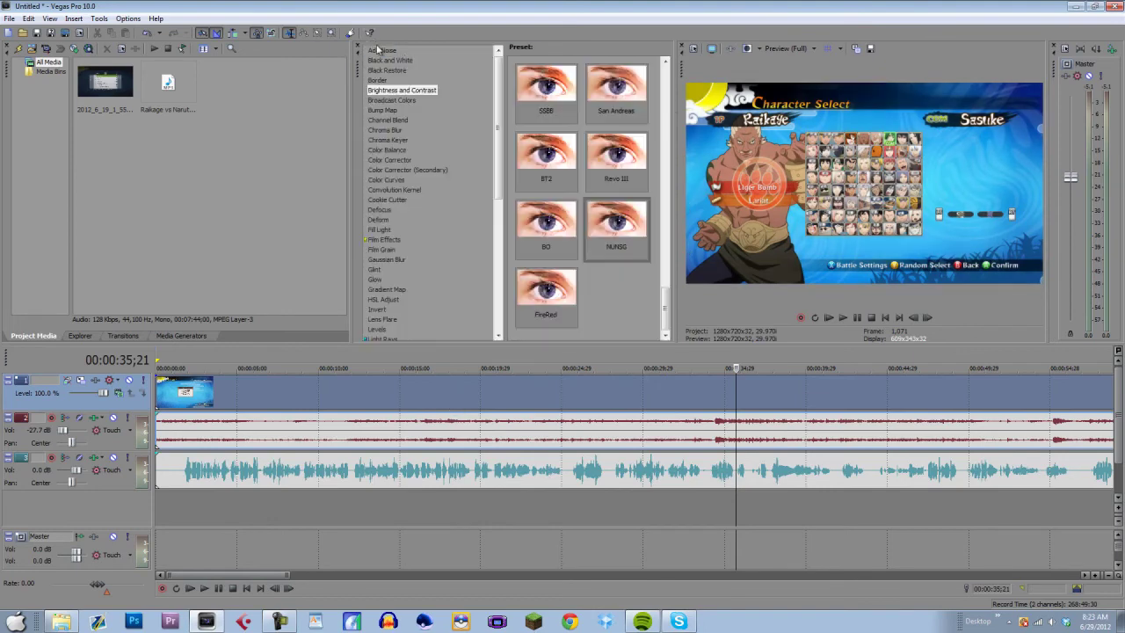
{"action": "left_click", "coordinate": [387, 160]}
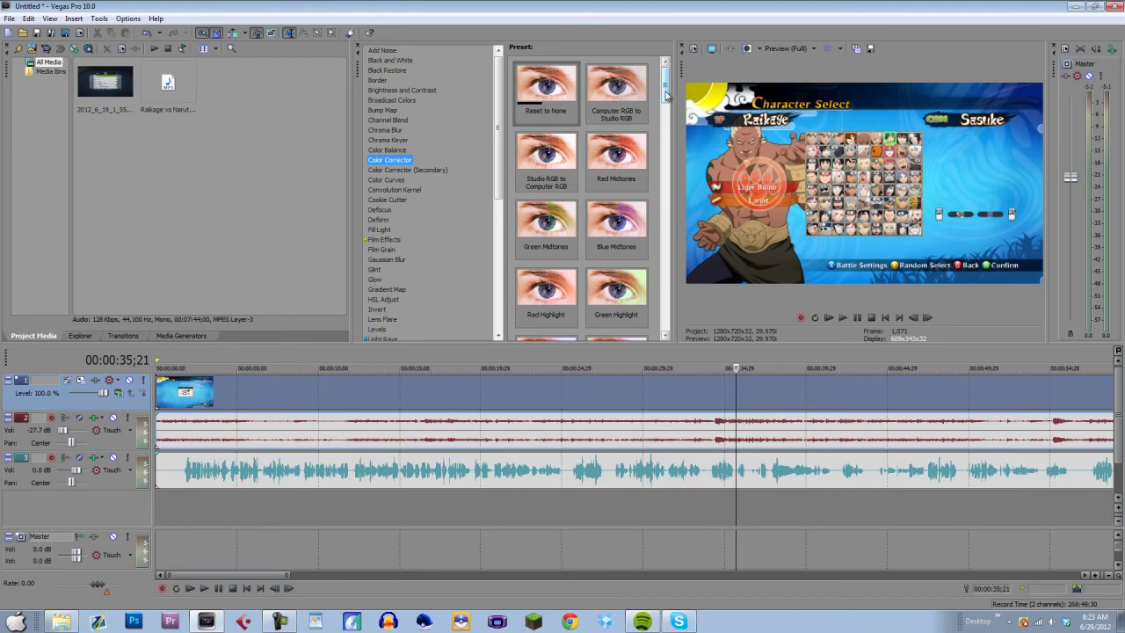
{"action": "left_click_drag", "start_coordinate": [665, 95], "coordinate": [666, 297]}
{"action": "left_click", "coordinate": [626, 158]}
{"action": "left_click_drag", "start_coordinate": [627, 158], "coordinate": [482, 397]}
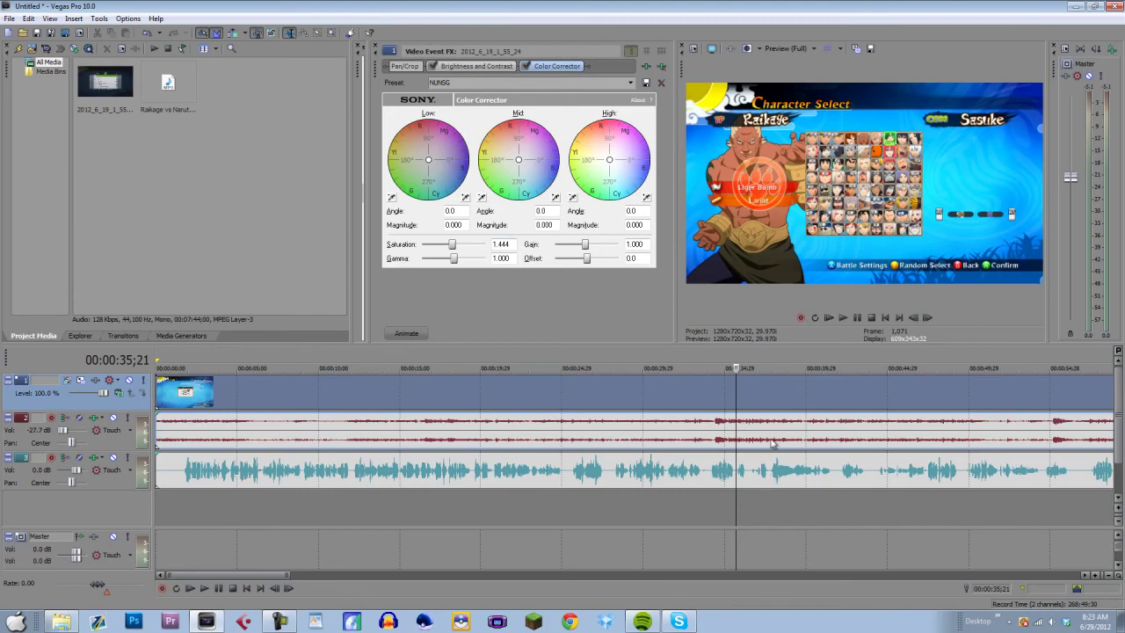
Preview the fight frame at about 2:08 and raise the Color Corrector saturation to 3.000
{"action": "left_click", "coordinate": [837, 392]}
{"action": "scroll", "coordinate": [847, 399], "scroll_direction": "down", "scroll_amount": 5}
{"action": "left_click", "coordinate": [417, 404]}
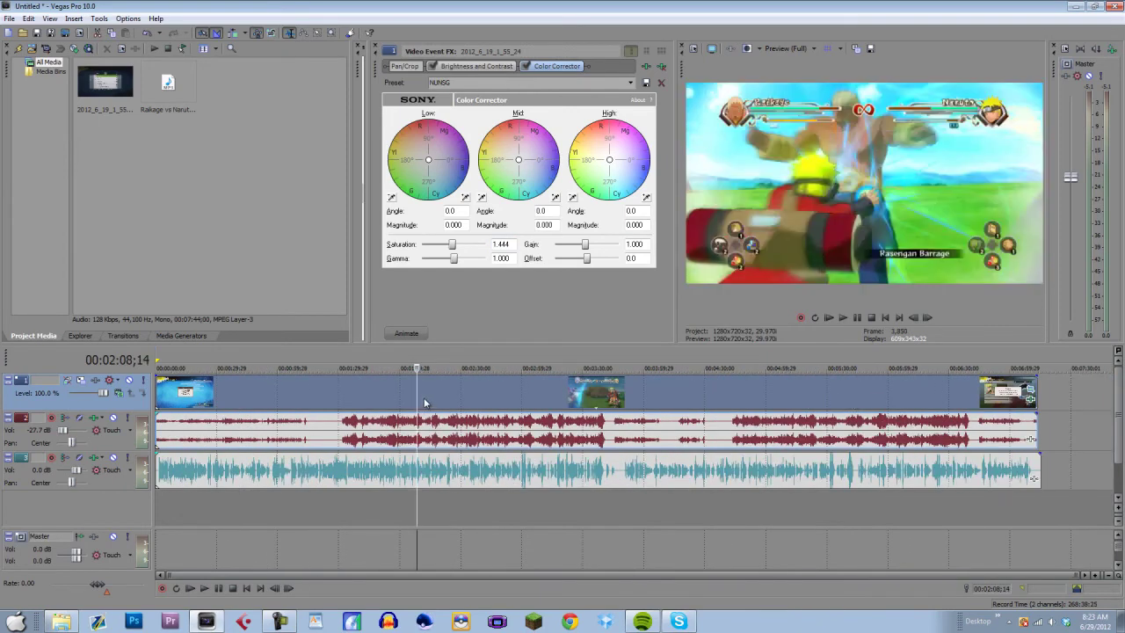
{"action": "left_click_drag", "start_coordinate": [453, 249], "coordinate": [485, 248]}
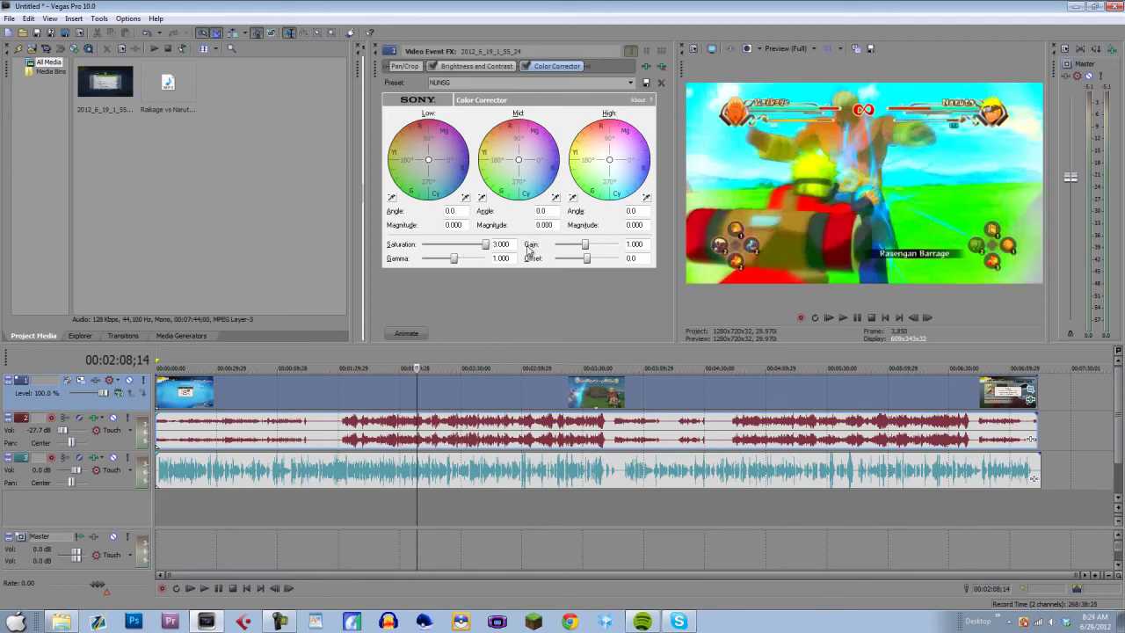
Play the footage briefly from about 2:08 and lower the Color Corrector saturation to 1.222
{"action": "left_click", "coordinate": [204, 588]}
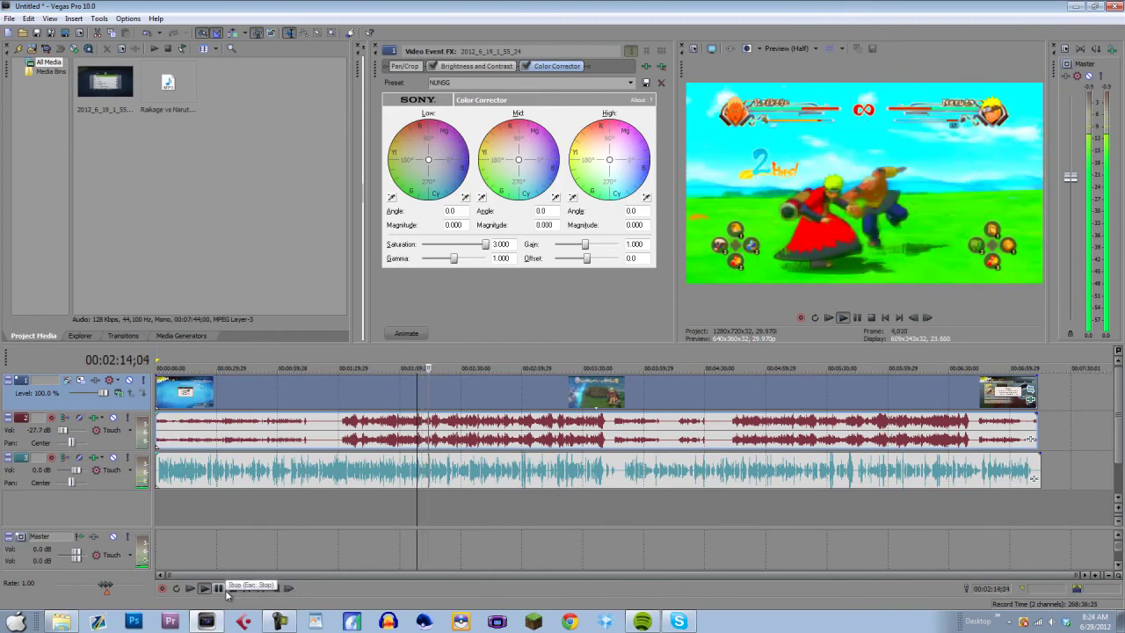
{"action": "left_click", "coordinate": [232, 588]}
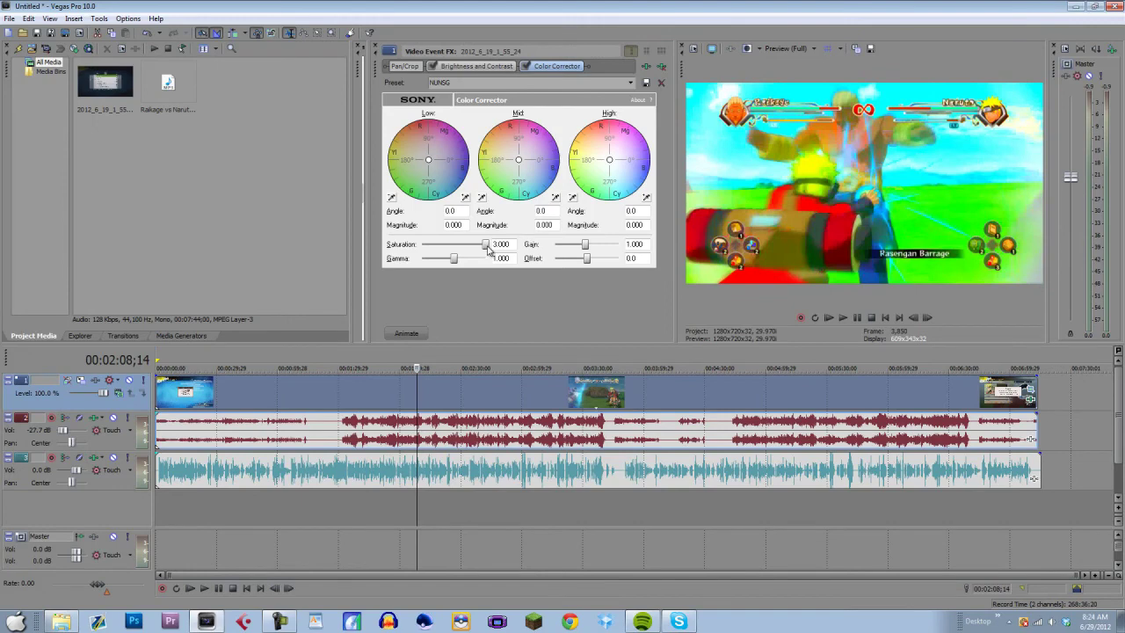
{"action": "left_click_drag", "start_coordinate": [488, 250], "coordinate": [447, 249]}
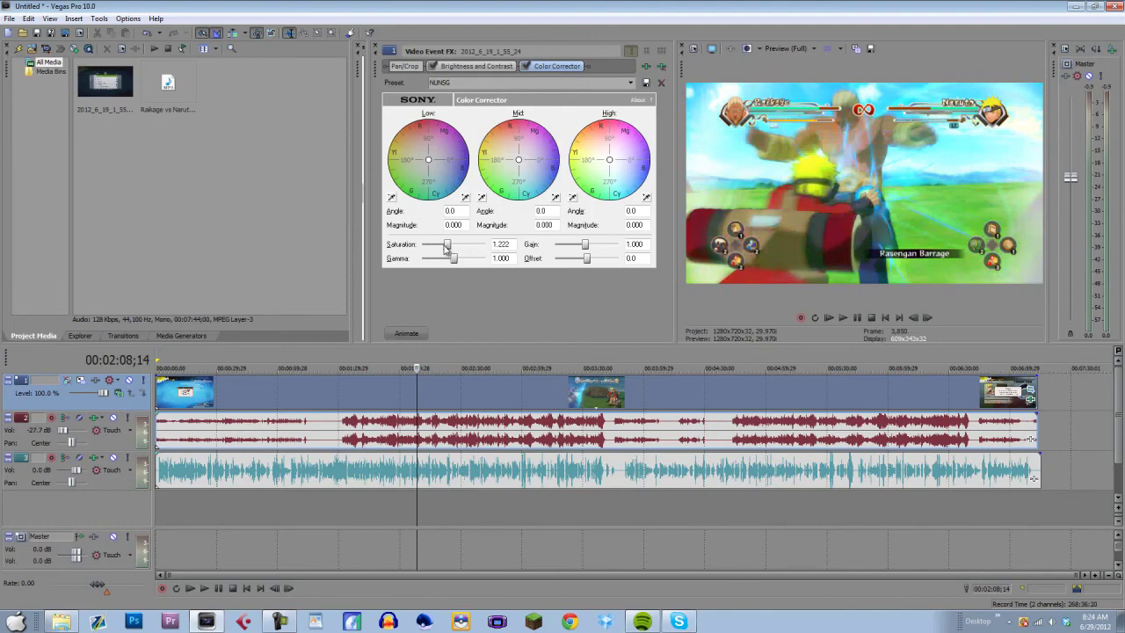
Remove the altered Color Corrector from the gameplay clip and reapply it with the NUNSG preset
{"action": "left_click", "coordinate": [661, 82]}
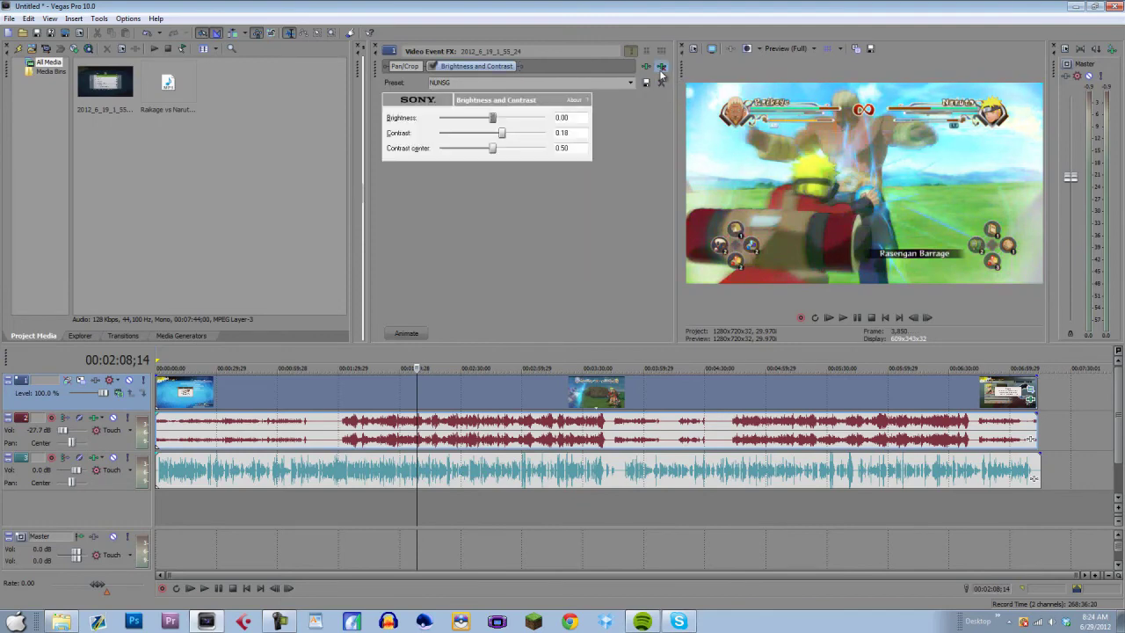
{"action": "left_click", "coordinate": [375, 49]}
{"action": "left_click_drag", "start_coordinate": [563, 220], "coordinate": [437, 395]}
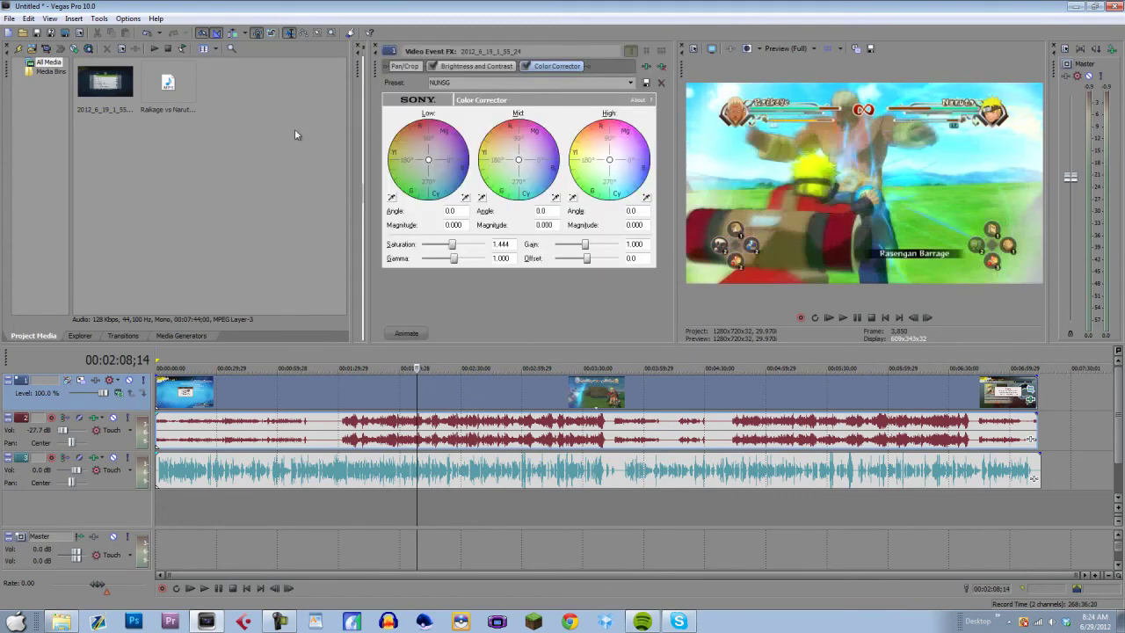
Examine the color-corrected gameplay picture at various points along the timeline, from the character selection to the final knockout
{"action": "left_click", "coordinate": [375, 49]}
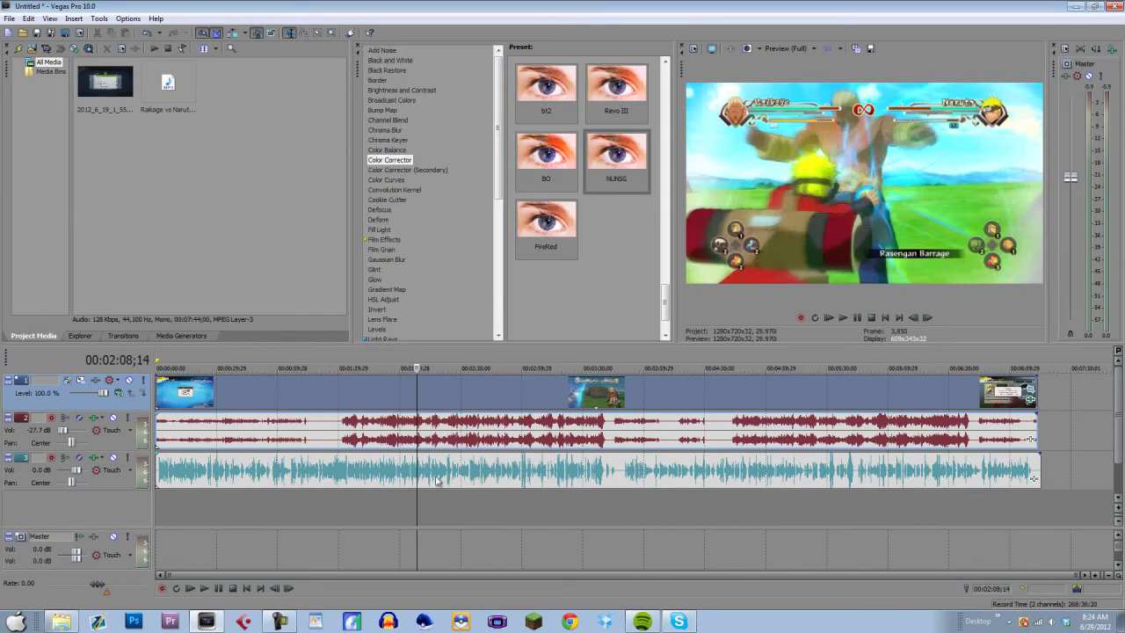
{"action": "left_click", "coordinate": [310, 407]}
{"action": "left_click", "coordinate": [209, 411]}
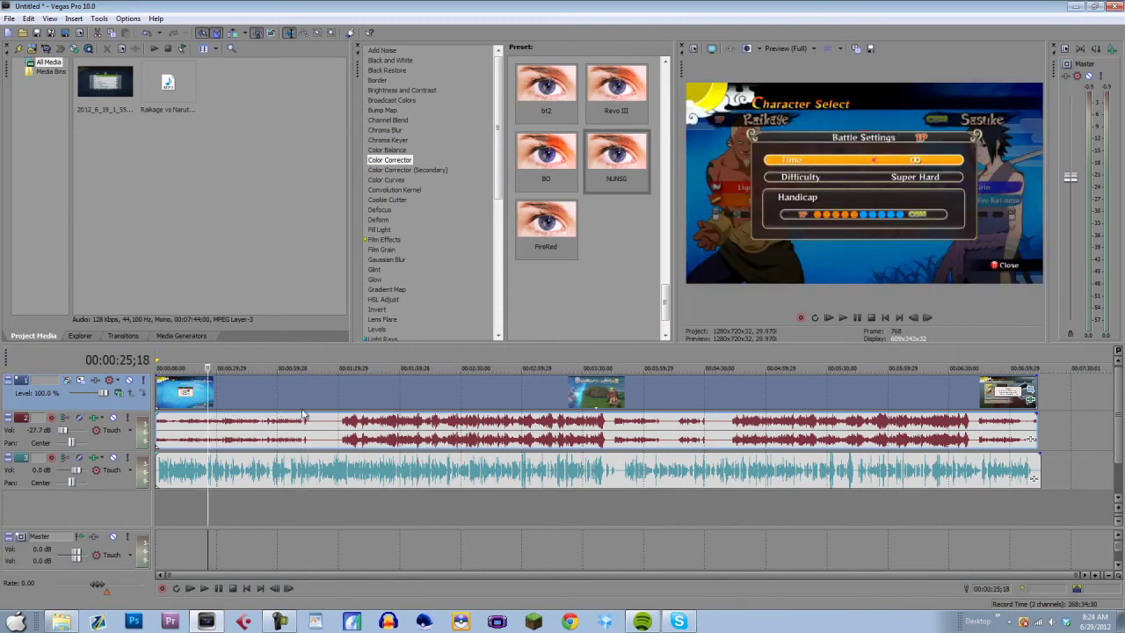
{"action": "left_click", "coordinate": [466, 413]}
{"action": "left_click", "coordinate": [603, 391]}
{"action": "left_click", "coordinate": [797, 391]}
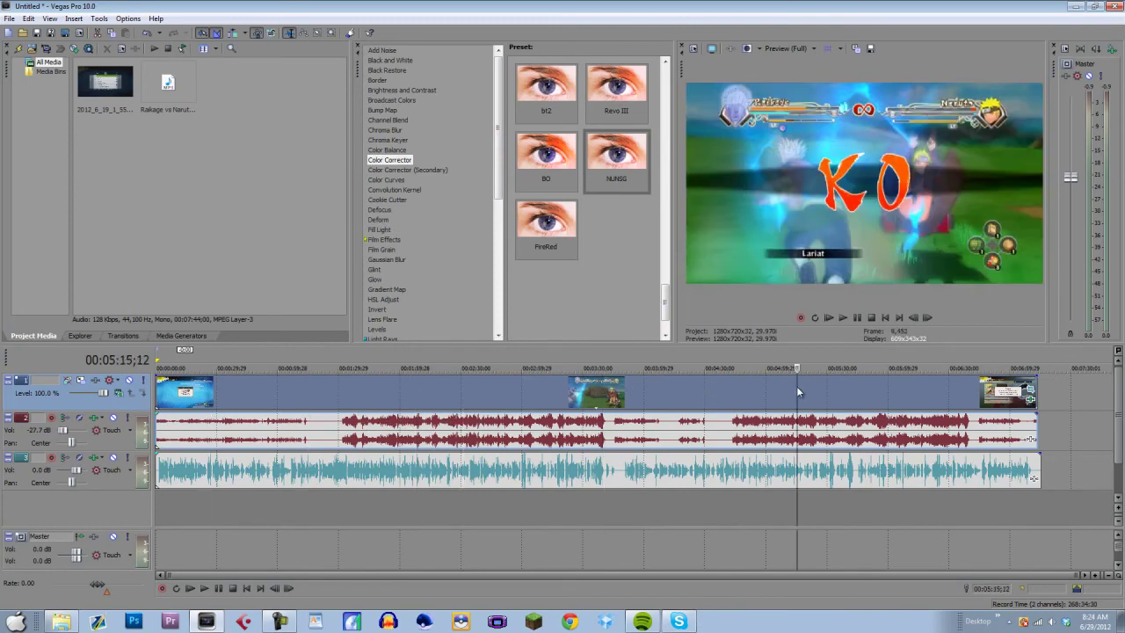
{"action": "left_click", "coordinate": [872, 390]}
{"action": "left_click", "coordinate": [967, 391]}
{"action": "left_click", "coordinate": [997, 391]}
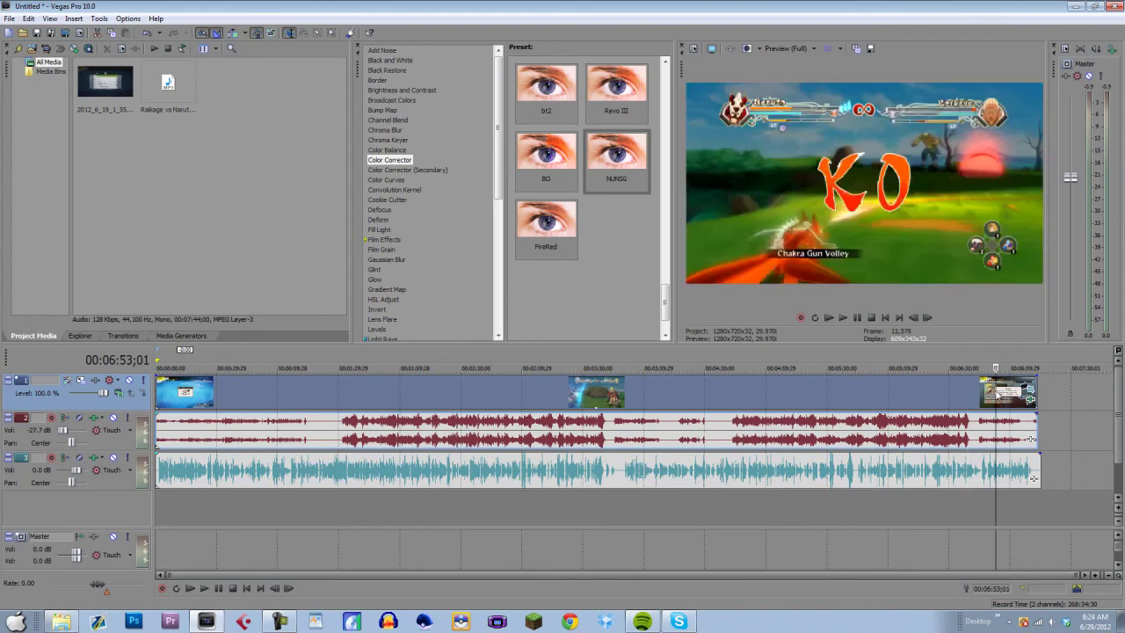
{"action": "left_click", "coordinate": [1015, 390]}
{"action": "left_click", "coordinate": [415, 401]}
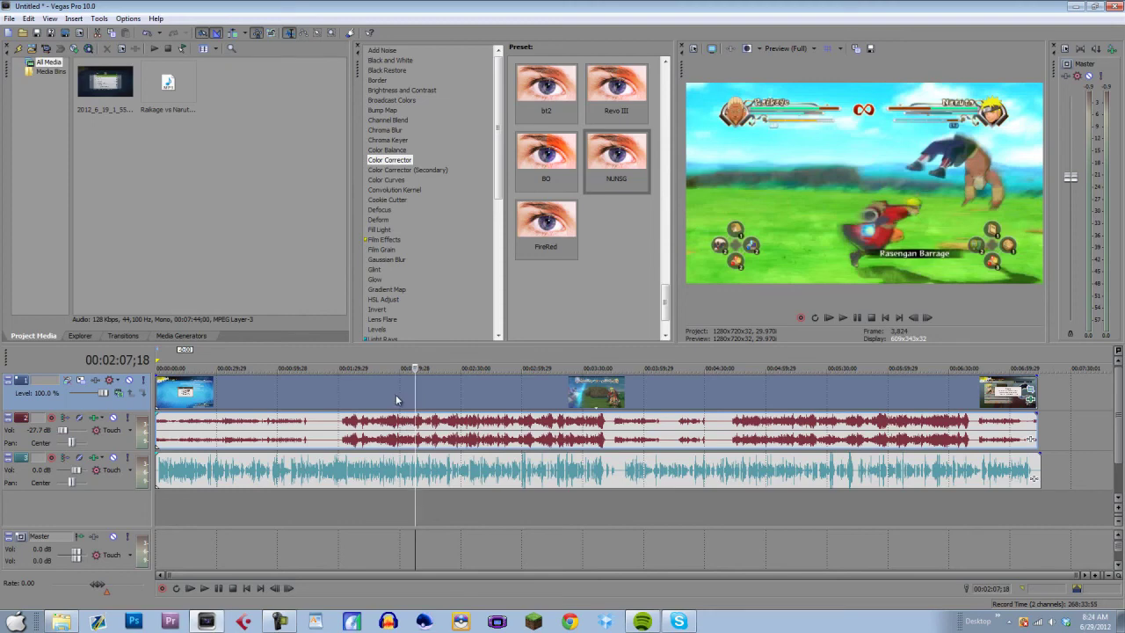
{"action": "left_click", "coordinate": [397, 400]}
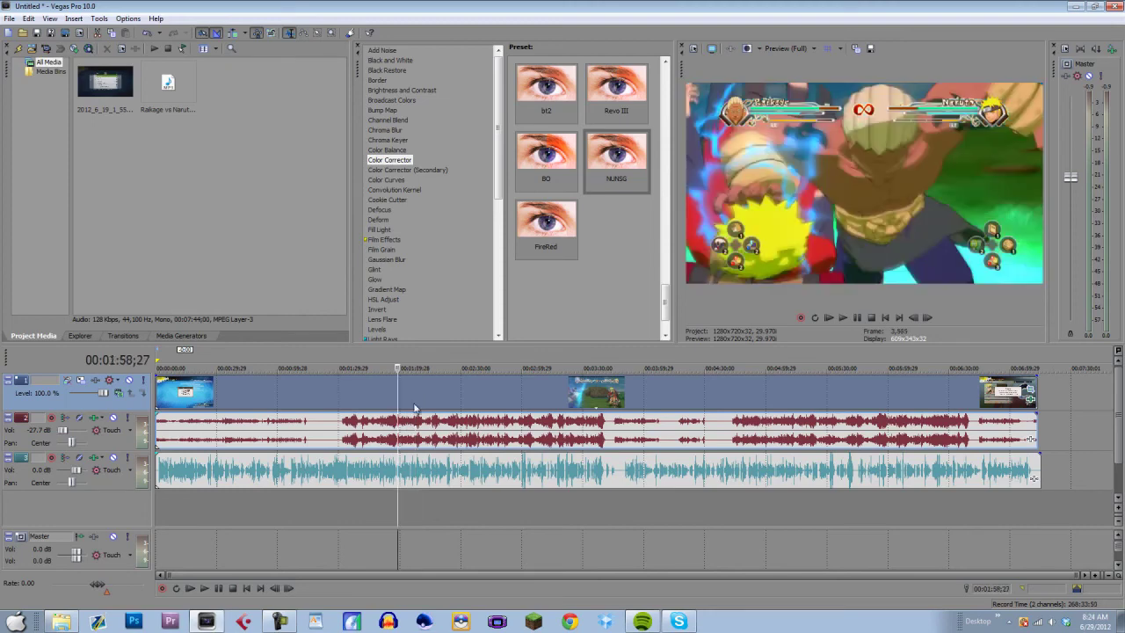
Select the gameplay video, its audio and the commentary clip and shift them together about two minutes later on the timeline
{"action": "left_click", "coordinate": [488, 477]}
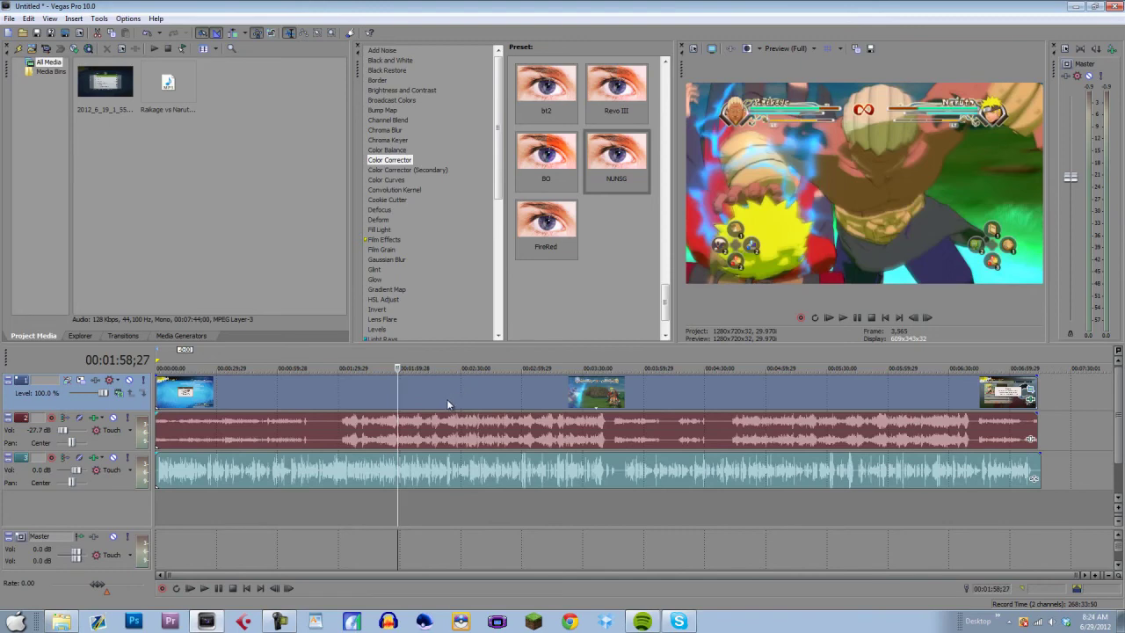
{"action": "left_click_drag", "start_coordinate": [448, 404], "coordinate": [703, 378]}
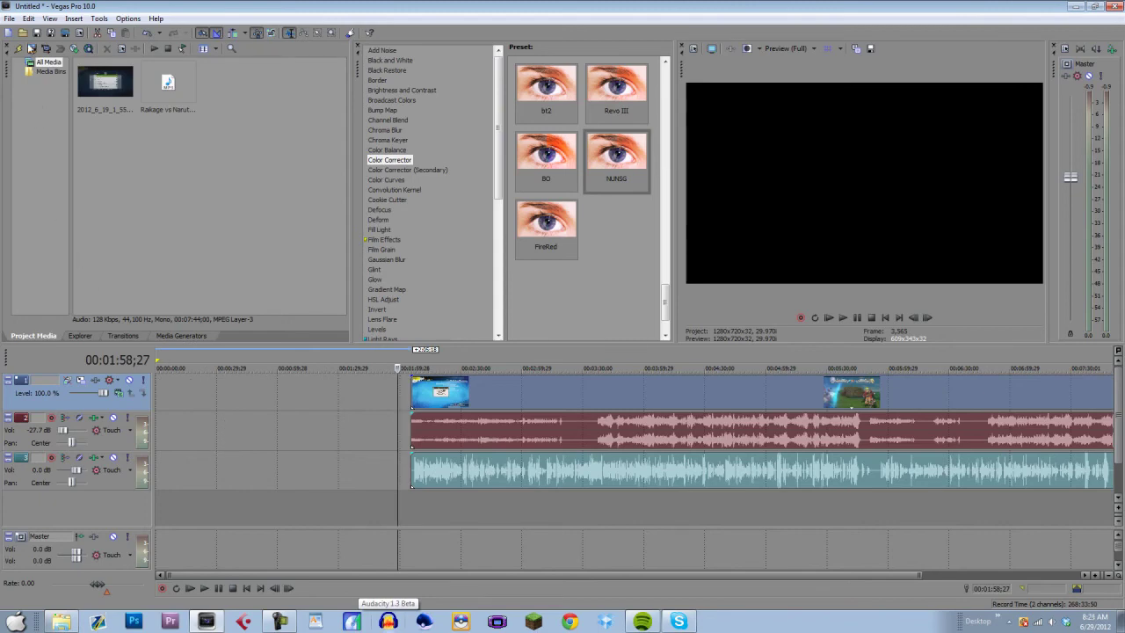
Start rendering the project as Sony AVC/MVC with the Internet 1280x720-30p template
{"action": "left_click", "coordinate": [9, 19]}
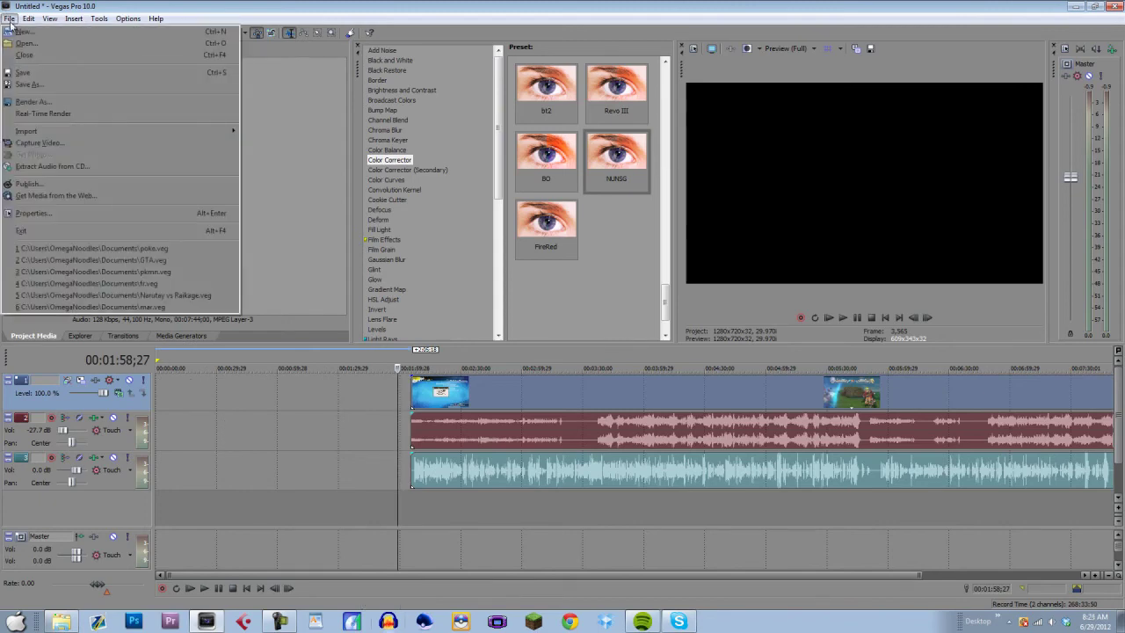
{"action": "left_click", "coordinate": [35, 101]}
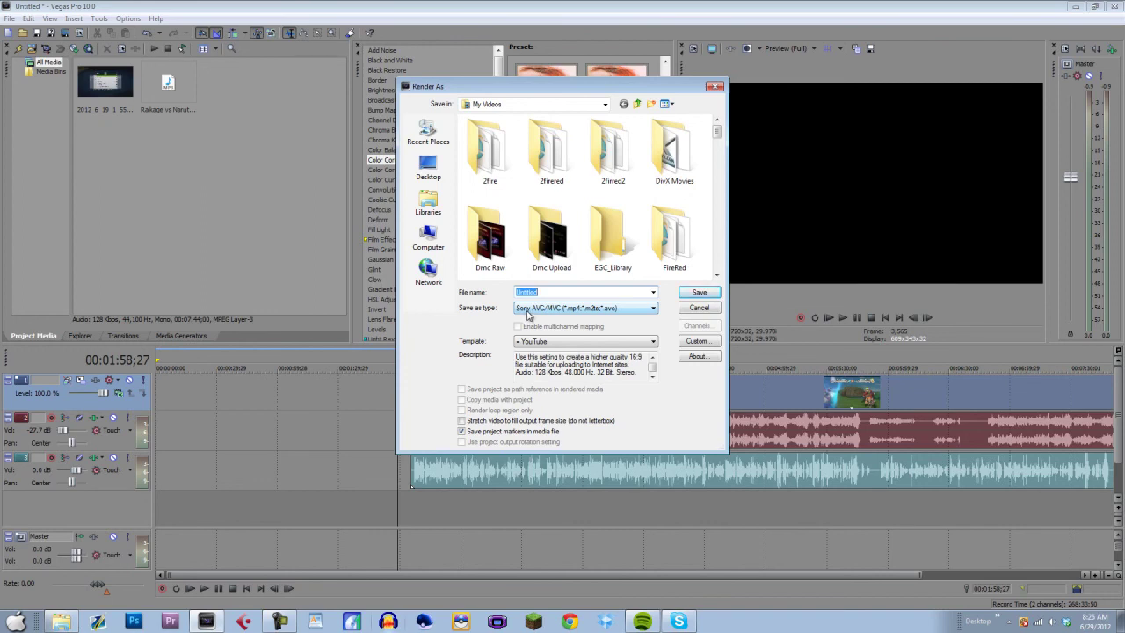
{"action": "left_click", "coordinate": [583, 310]}
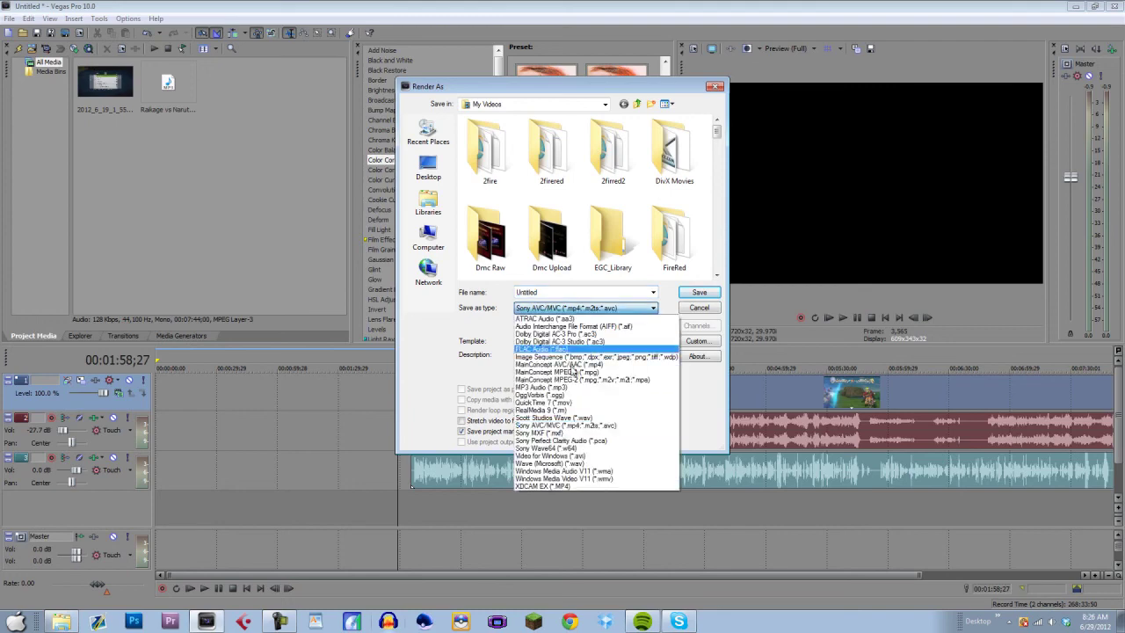
{"action": "left_click", "coordinate": [571, 426]}
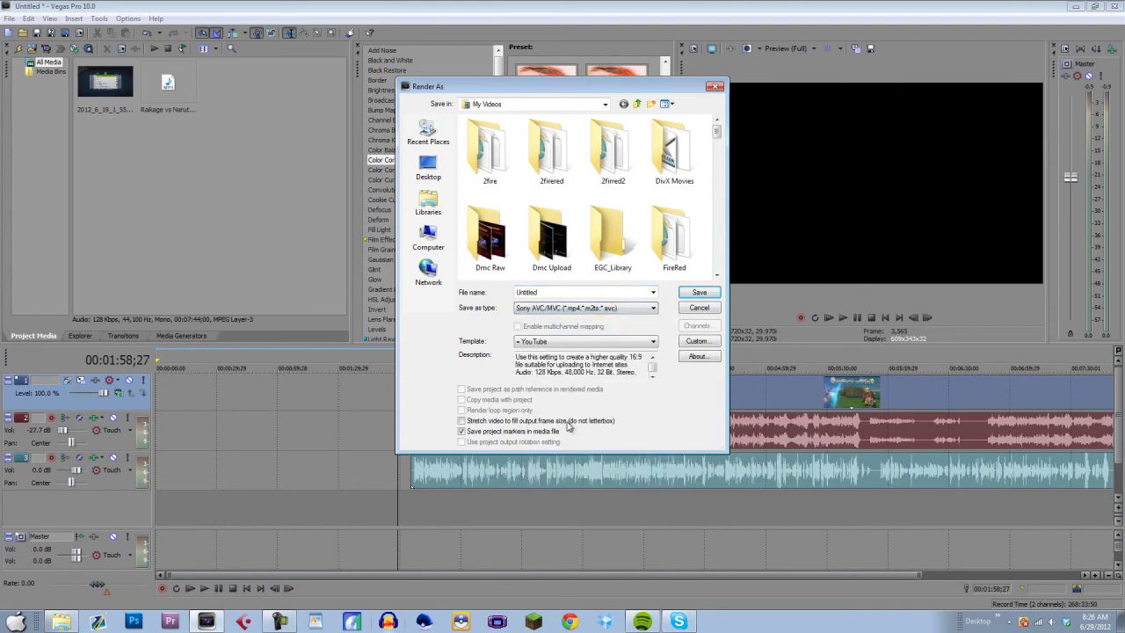
{"action": "left_click", "coordinate": [582, 342]}
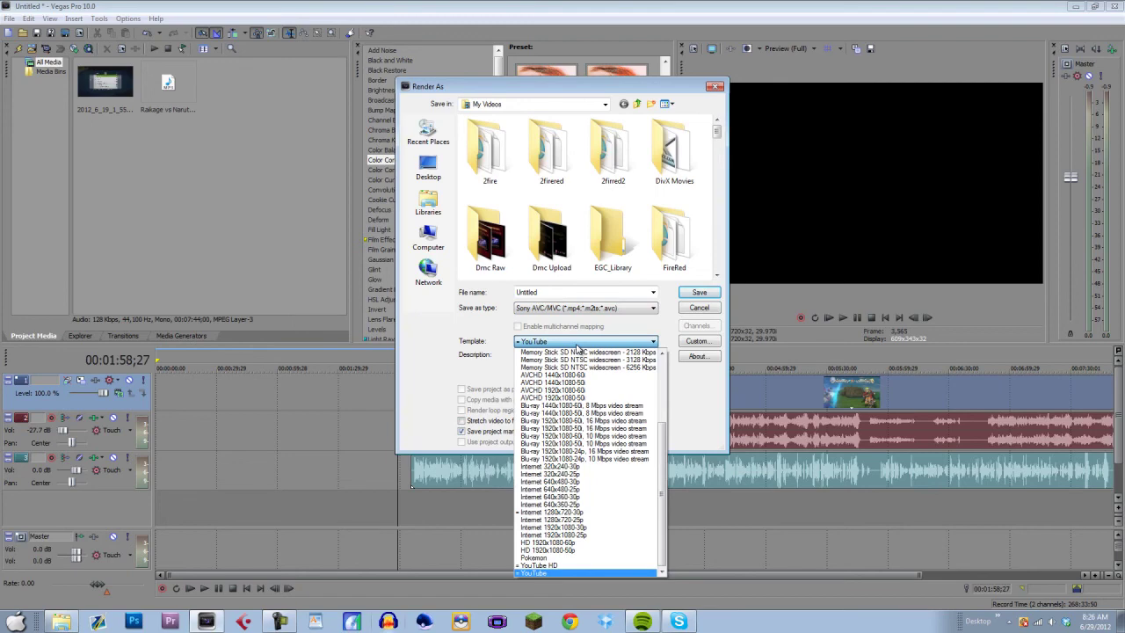
{"action": "left_click", "coordinate": [580, 512]}
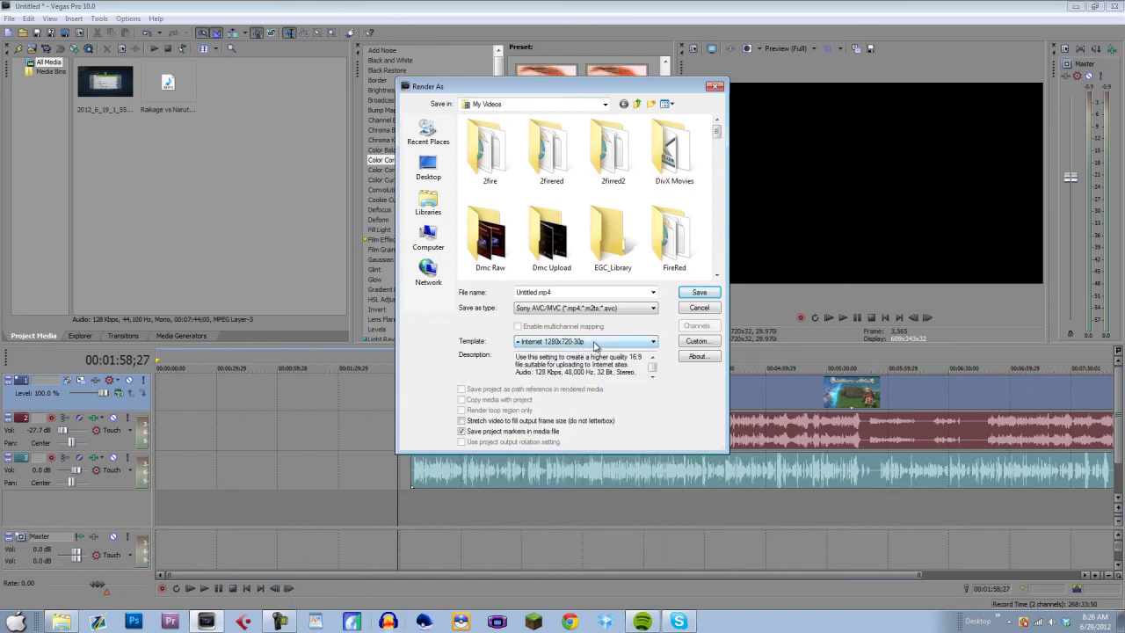
Customize the video bit rate of the Internet 1280x720-30p render template and accept the custom settings
{"action": "left_click", "coordinate": [696, 343]}
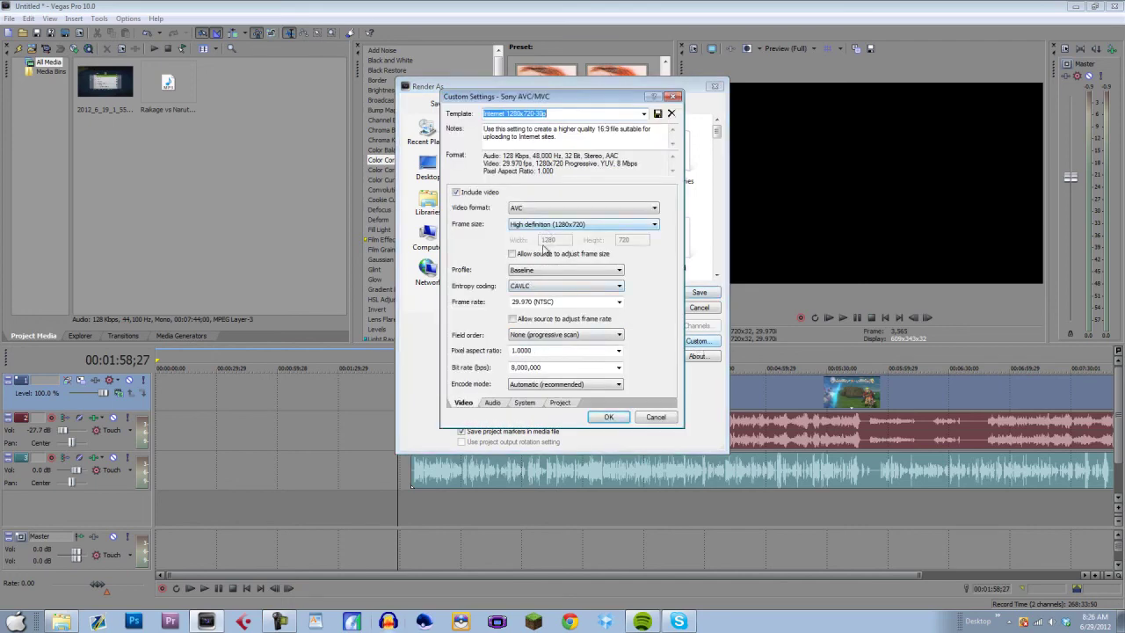
{"action": "double_click", "coordinate": [512, 367]}
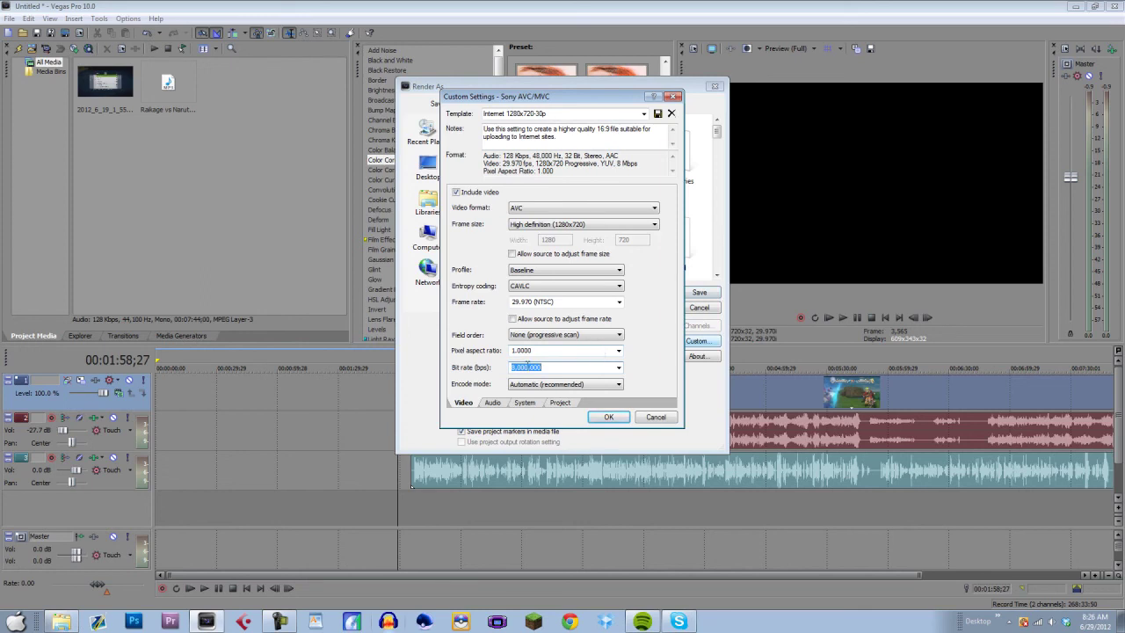
{"action": "left_click", "coordinate": [516, 368]}
{"action": "left_click", "coordinate": [614, 417]}
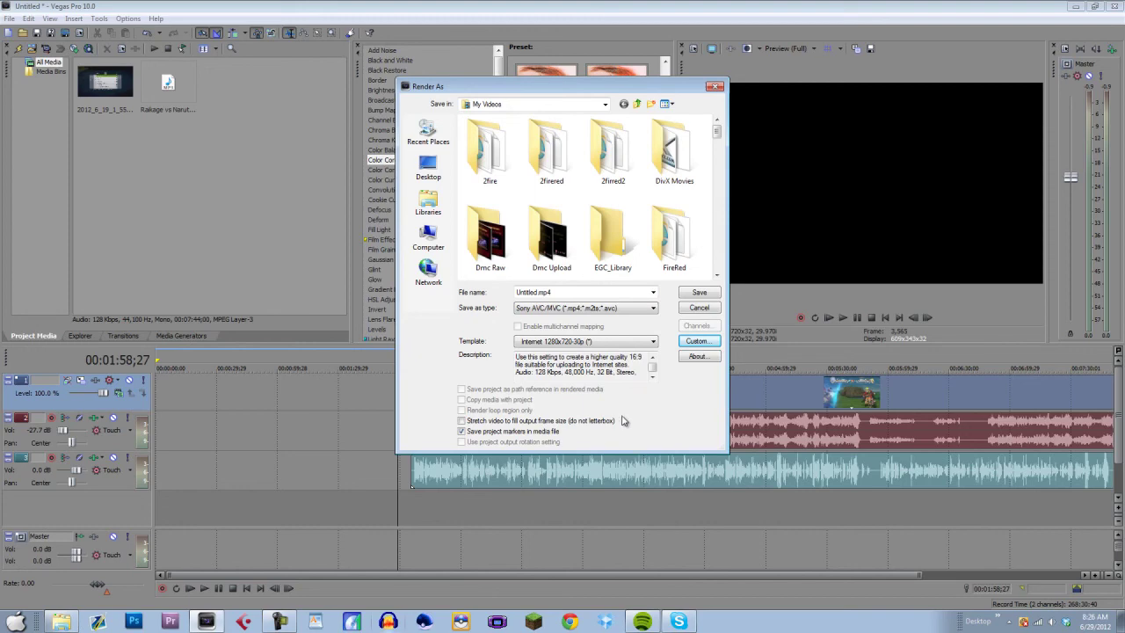
Review the available Sony AVC/MVC render templates and leave the render setup without saving a file
{"action": "left_click", "coordinate": [606, 343]}
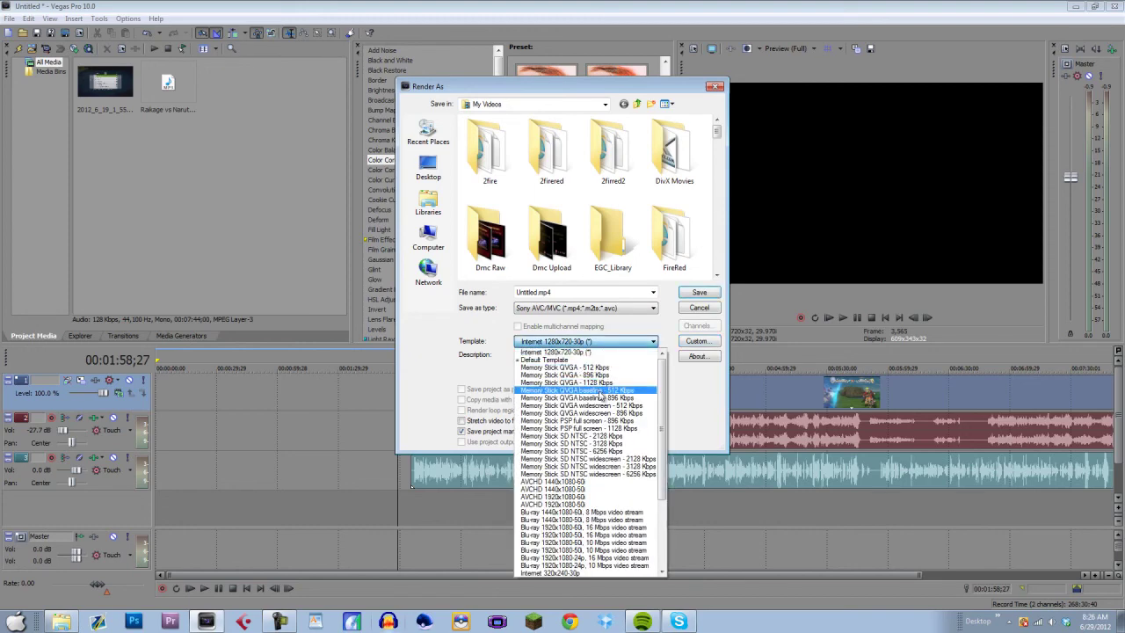
{"action": "left_click", "coordinate": [450, 342]}
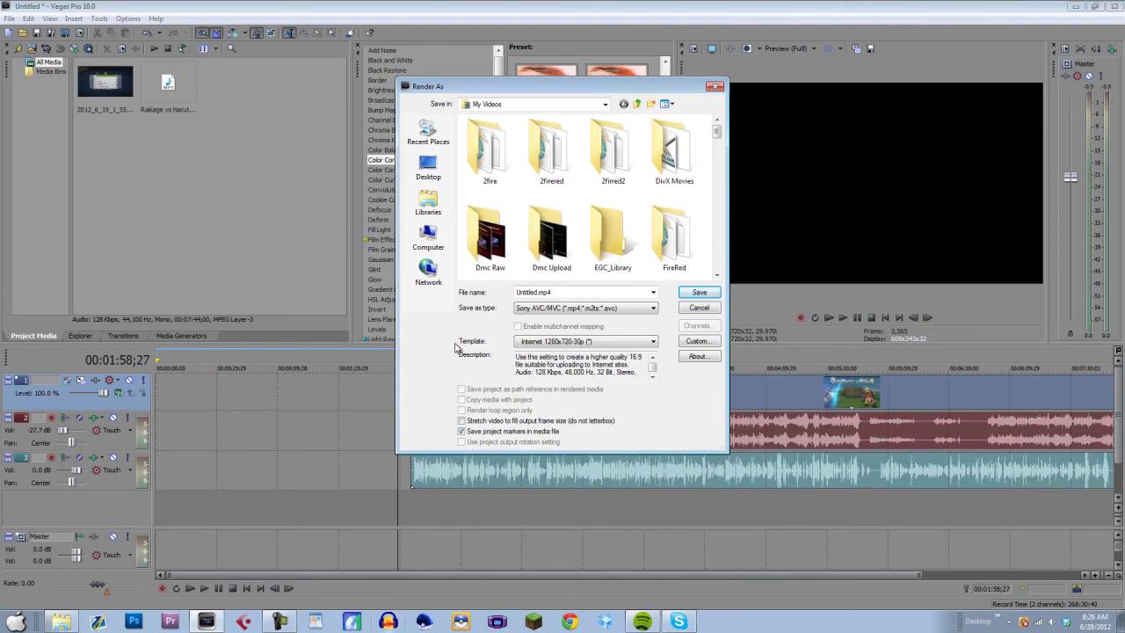
{"action": "left_click", "coordinate": [695, 310]}
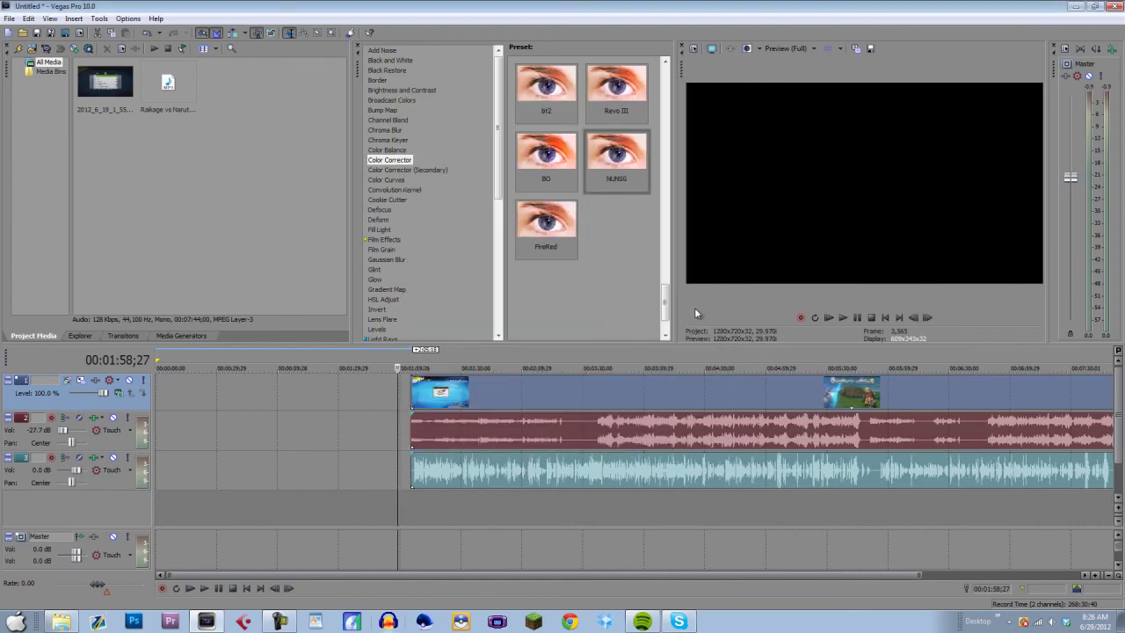
Examine the gameplay picture at several points along the timeline, from the match type menu through character selection to the fight
{"action": "left_click", "coordinate": [414, 383]}
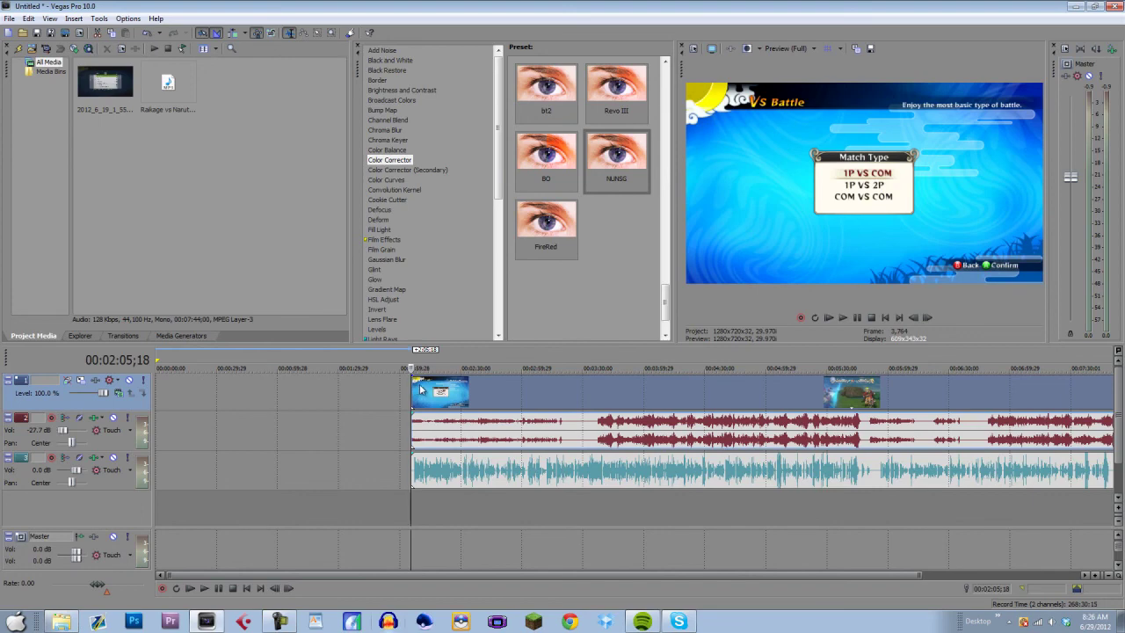
{"action": "left_click", "coordinate": [515, 402]}
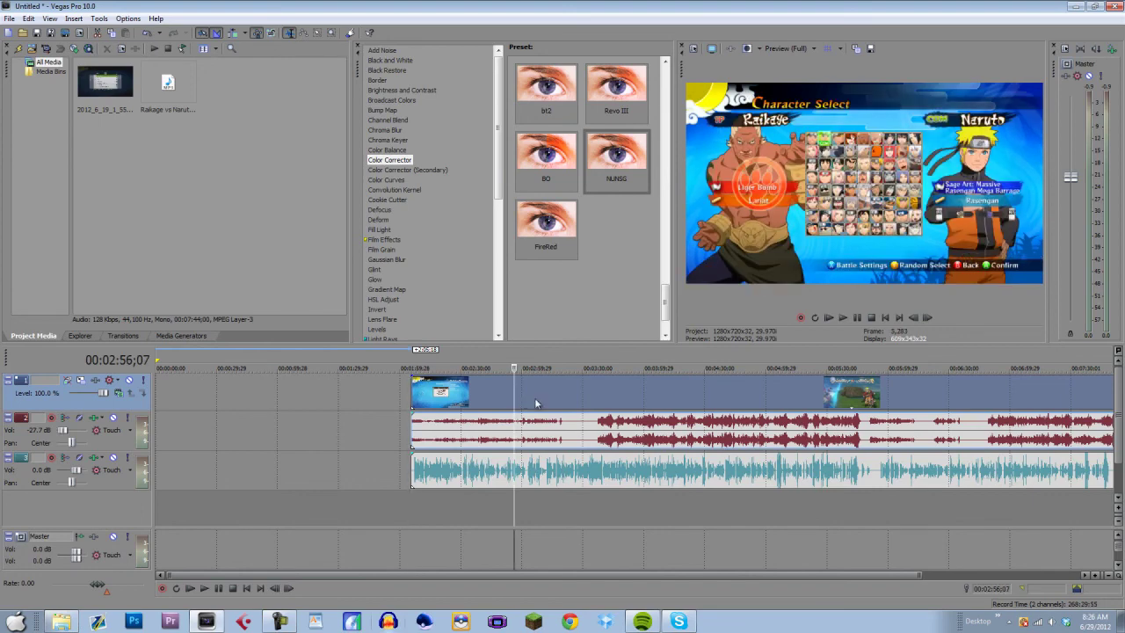
{"action": "scroll", "coordinate": [575, 396], "scroll_direction": "down", "scroll_amount": 2}
{"action": "left_click", "coordinate": [580, 398]}
{"action": "left_click", "coordinate": [646, 398]}
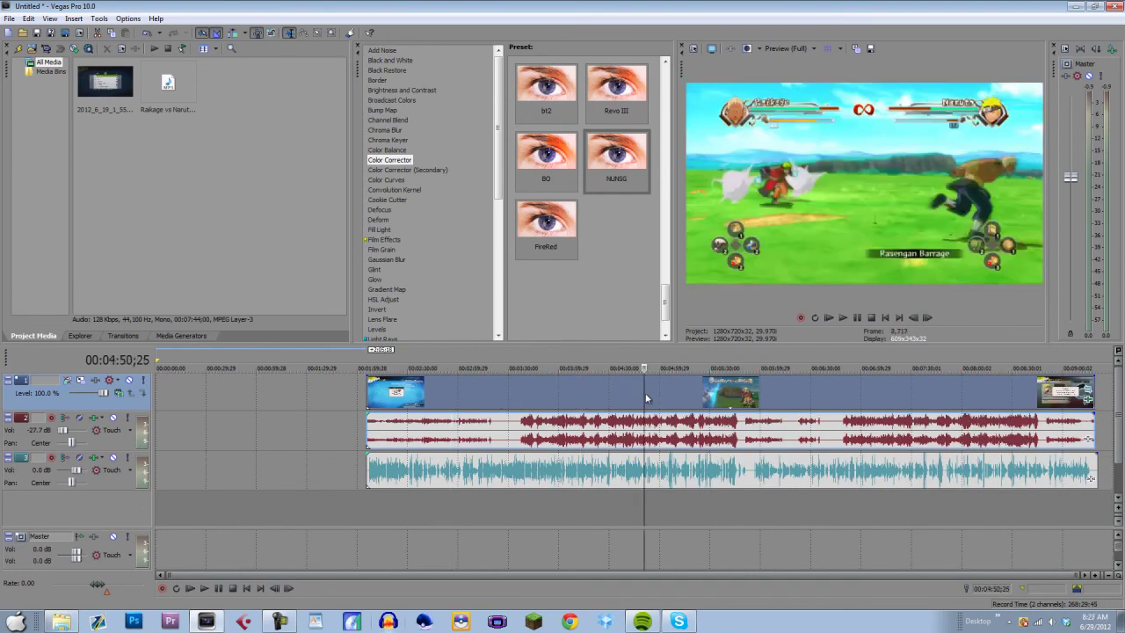
{"action": "left_click", "coordinate": [700, 398]}
{"action": "left_click", "coordinate": [725, 394]}
{"action": "left_click", "coordinate": [729, 395]}
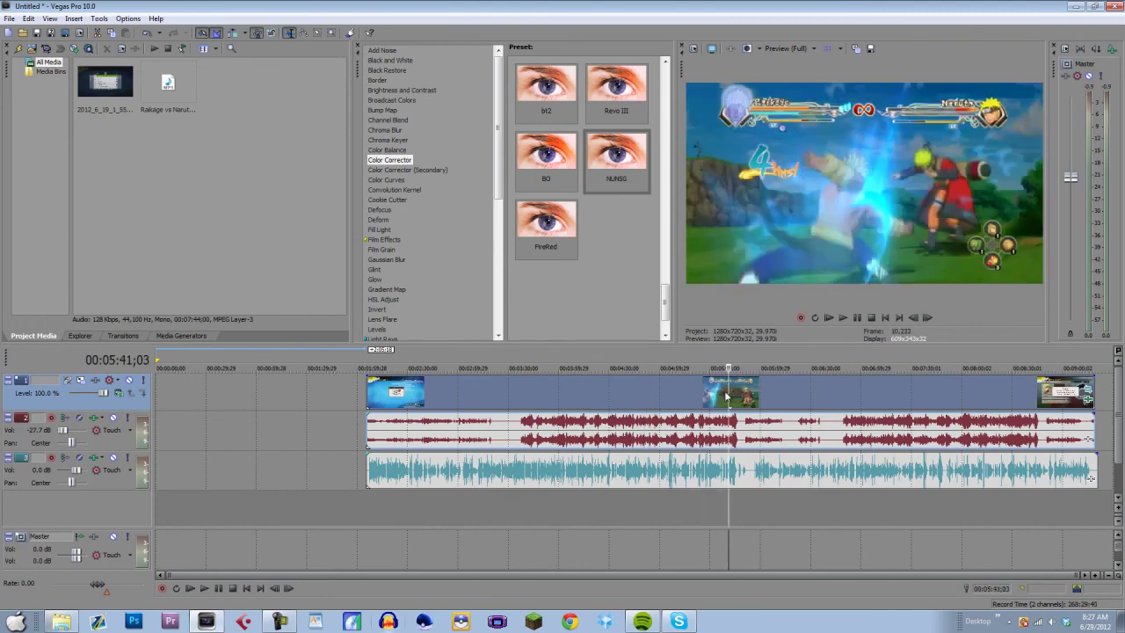